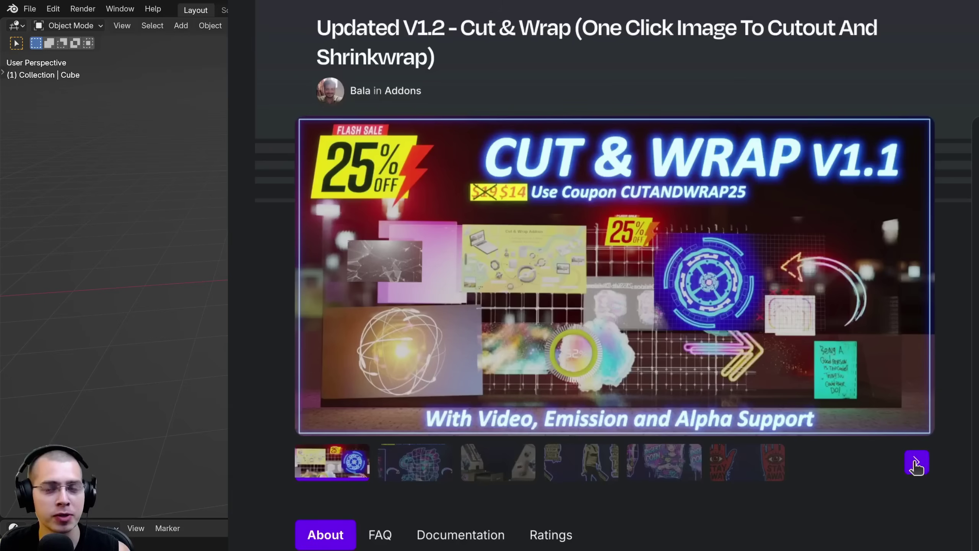
- Browse the Cut & Wrap product page's preview gallery for the cutout, bulk shrink wrap, island and subdivision examples
left_click(917, 463)
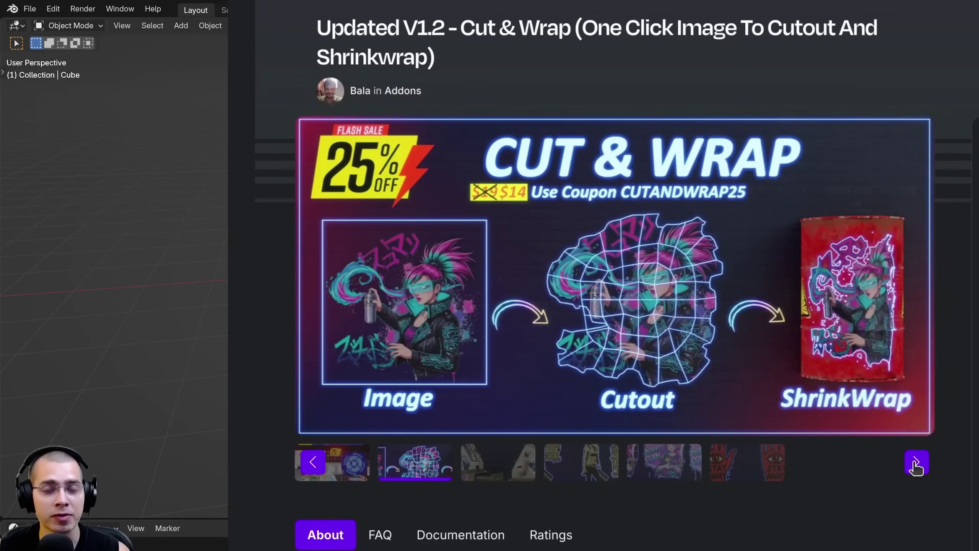
left_click(916, 463)
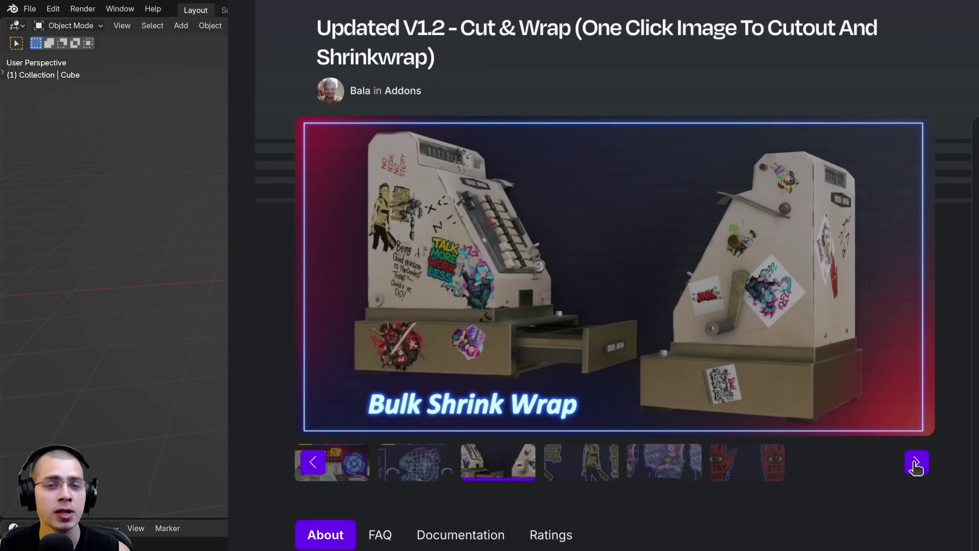
left_click(916, 463)
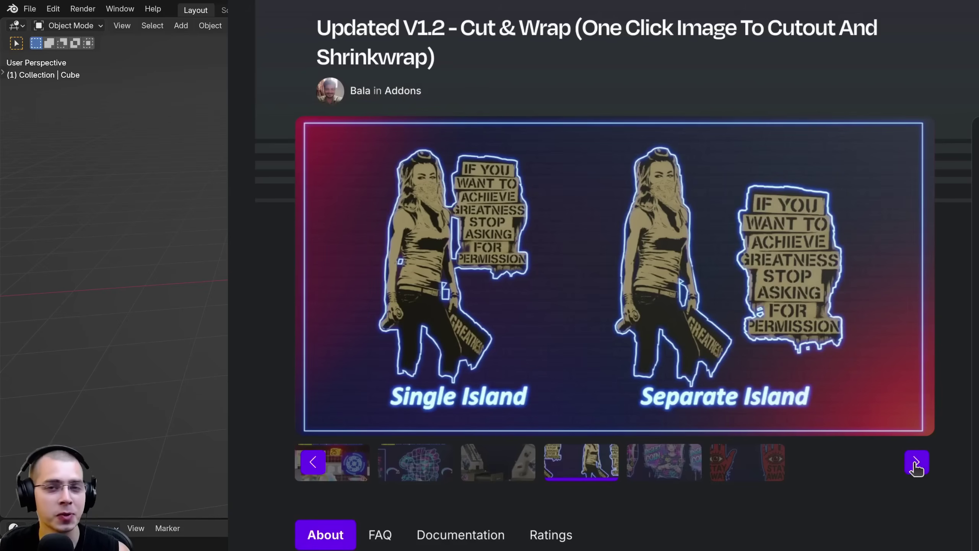
left_click(916, 463)
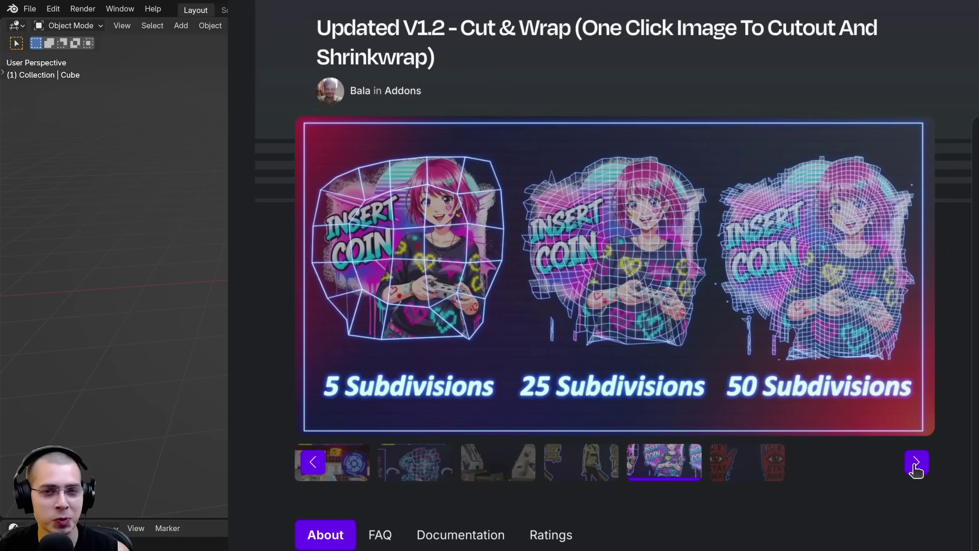
left_click(916, 463)
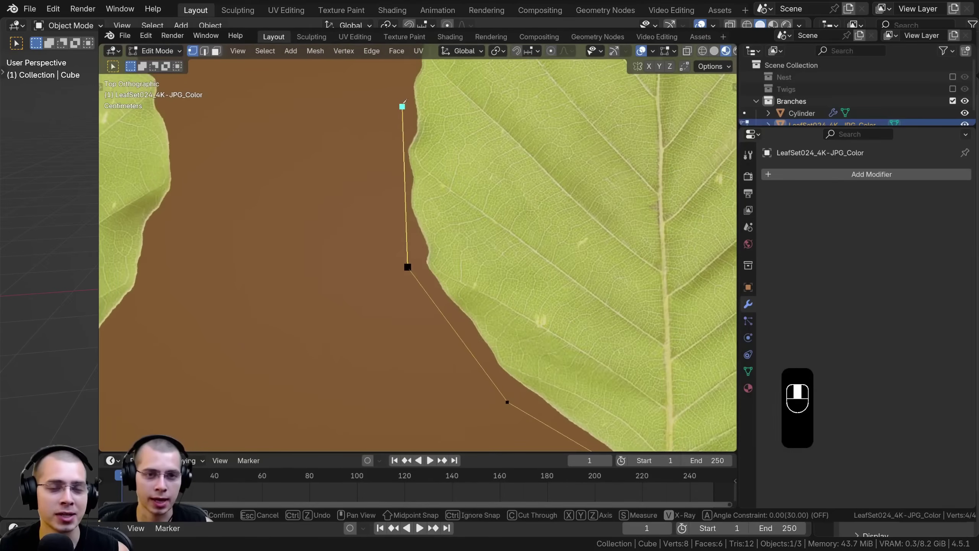
- Trace the knife cut up the left side of the yellow-green leaf to near its tip
left_click(402, 107)
middle_click_drag(402, 106, 274, 353, "shift")
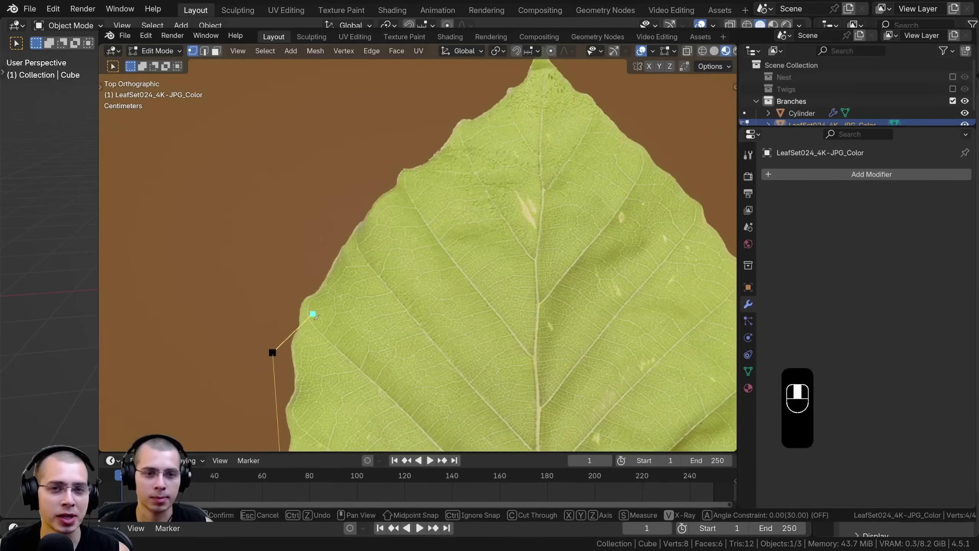
left_click(341, 222)
left_click(481, 83)
middle_click_drag(480, 83, 341, 202, "shift")
scroll(450, 210, "up", 4)
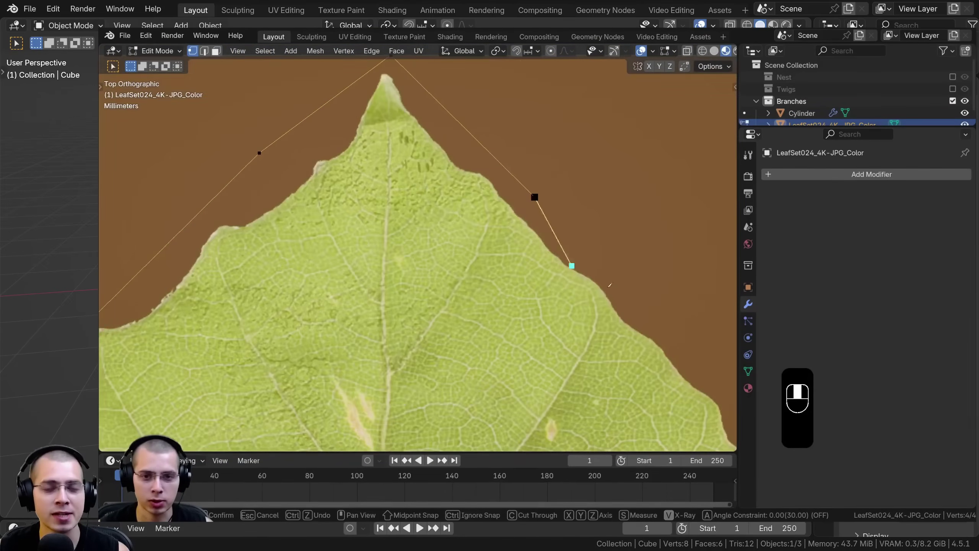
- Continue the knife outline down the upper right edge of the same leaf
scroll(570, 267, "down", 6)
middle_click_drag(550, 332, 385, 185, "shift")
left_click(387, 188)
left_click(430, 260)
scroll(445, 170, "up", 4)
left_click(464, 271)
scroll(459, 309, "down", 2)
middle_click_drag(431, 417, 507, 236, "shift")
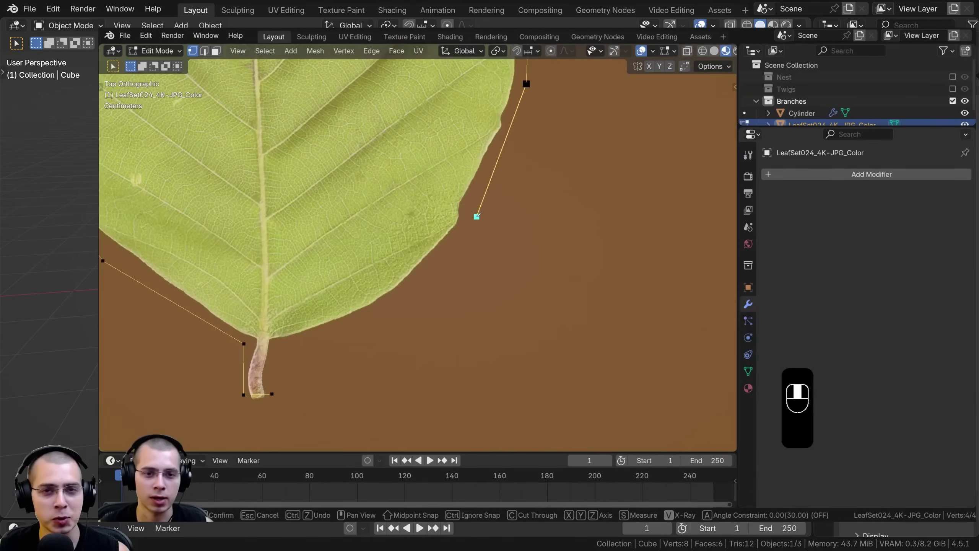
- Finish the knife outline around the leaf's lower right edge and stem, and apply the cut
left_click(477, 216)
left_click(379, 327)
scroll(476, 288, "up", 3)
left_click(461, 295)
left_click(455, 381)
key("Return")
scroll(469, 319, "down", 10)
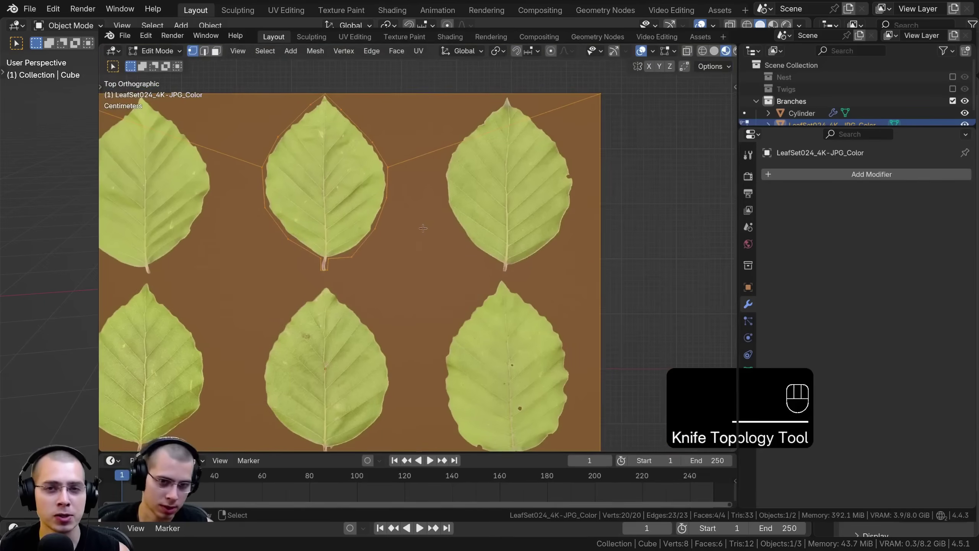
- Start another knife cut on the leaf image plane
scroll(420, 262, "up", 5)
key("k")
left_click(436, 291)
scroll(564, 223, "down", 2)
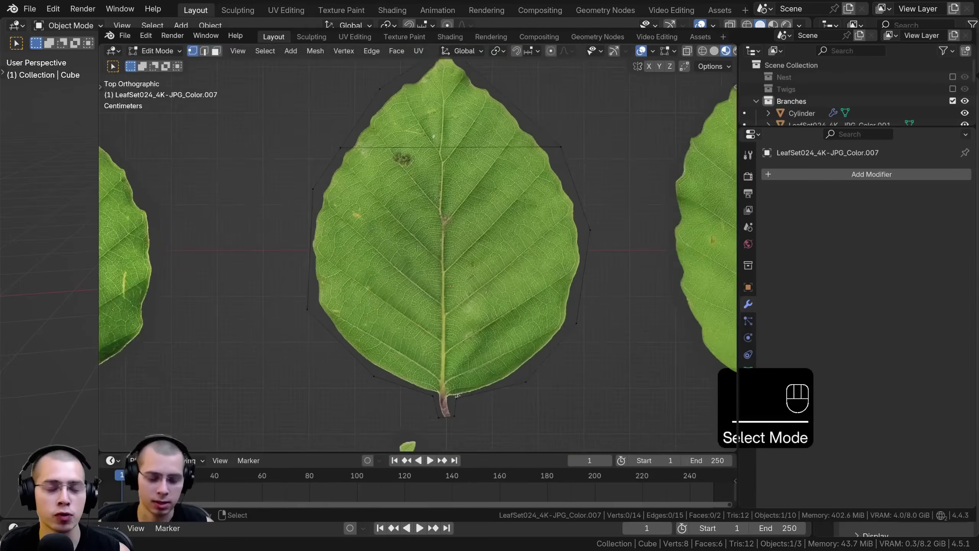
- Knife crosswise cuts from edge to edge of the isolated green leaf mesh
scroll(416, 247, "up", 1)
key("k")
left_click(625, 227)
left_click(289, 228)
key("Return")
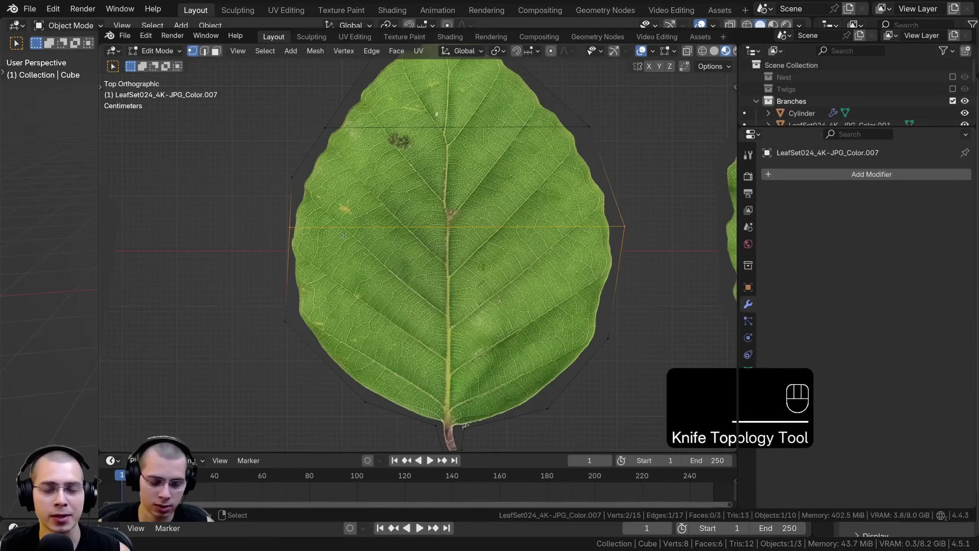
key("k")
left_click(608, 339)
left_click(286, 322)
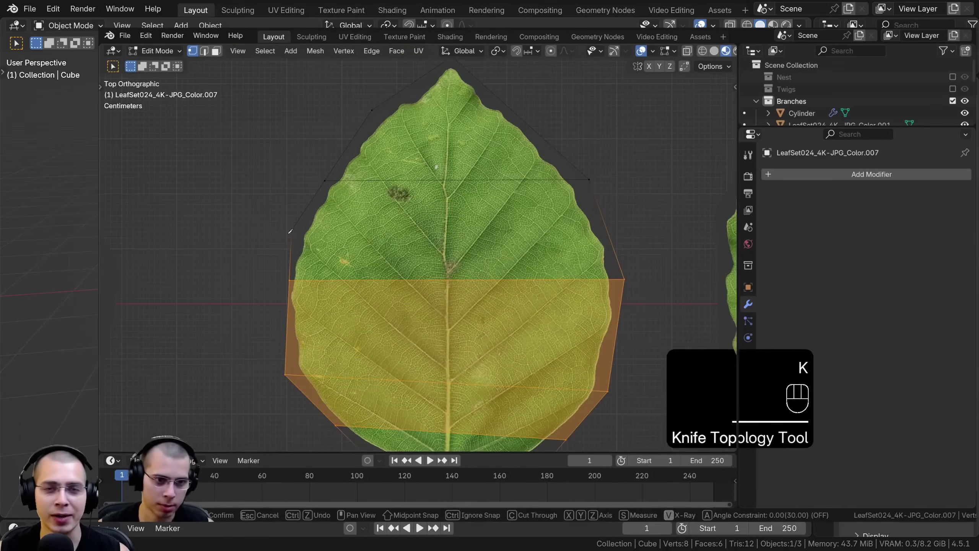
key("k")
left_click(351, 145)
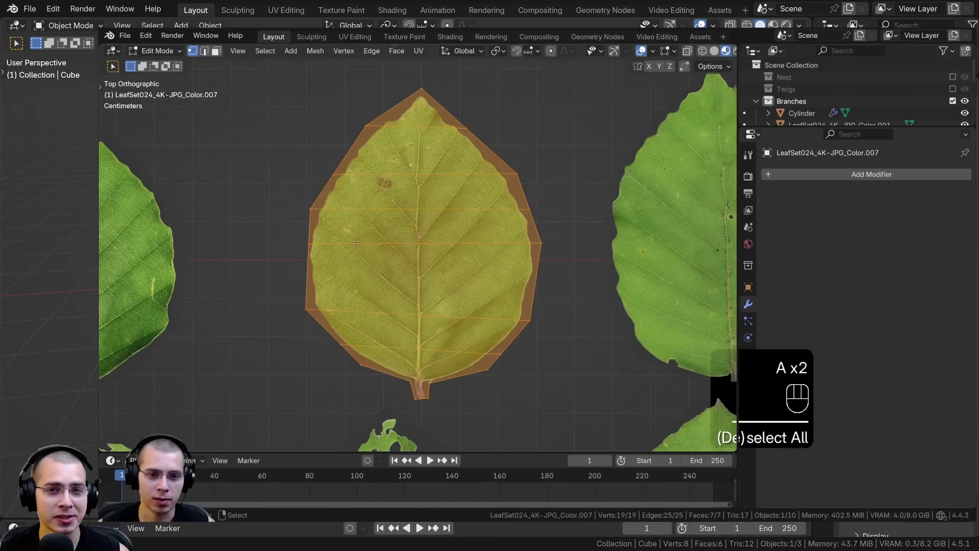
- Knife lengthwise cuts along the leaf's midrib and through its left half, from the tip side to the base
key("a")
key("k")
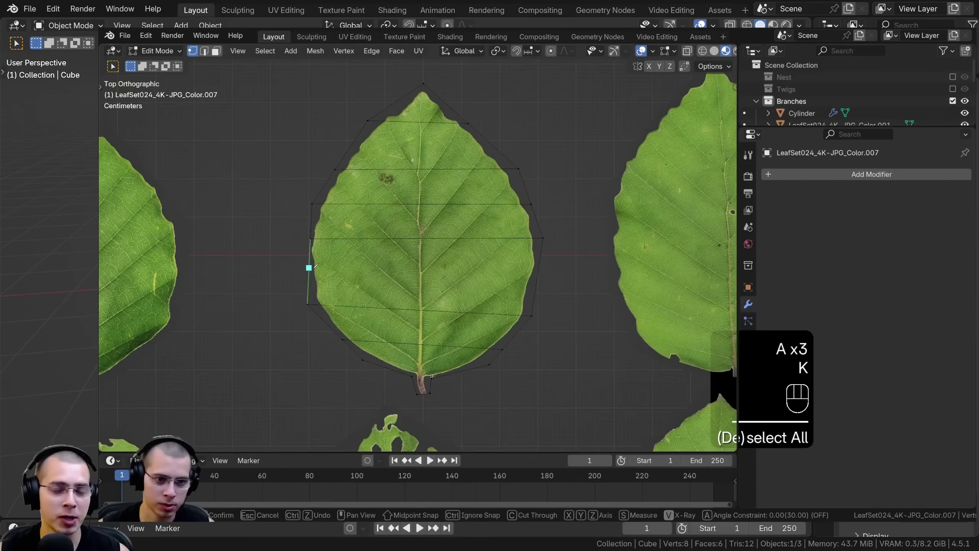
key("k")
left_click(424, 84)
left_click(412, 376)
key("Return")
key("k")
left_click(390, 106)
left_click(380, 365)
key("Return")
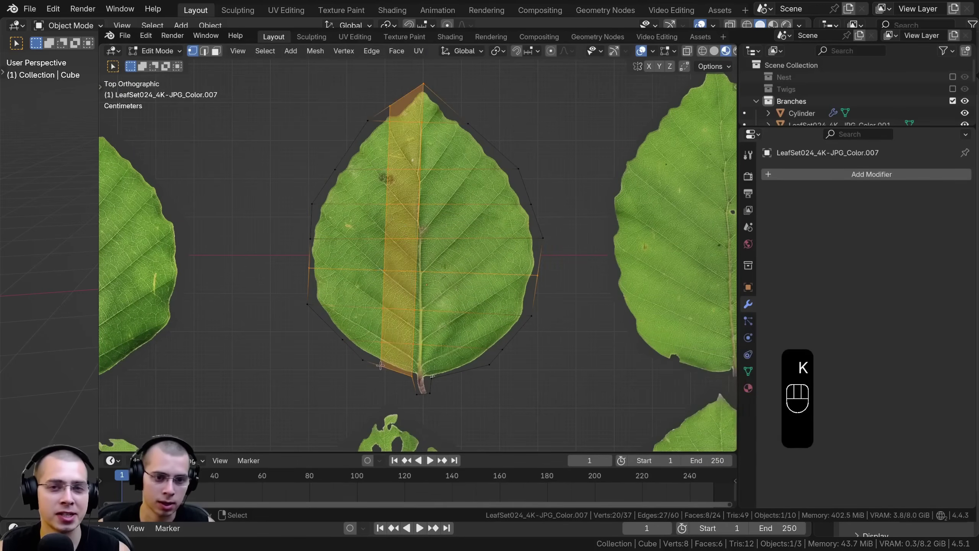
- Add the remaining lengthwise knife cuts on both halves of the leaf to complete its grid, and clear the selection
key("k")
left_click(468, 123)
left_click(498, 152)
key("Return")
key("k")
left_click(356, 136)
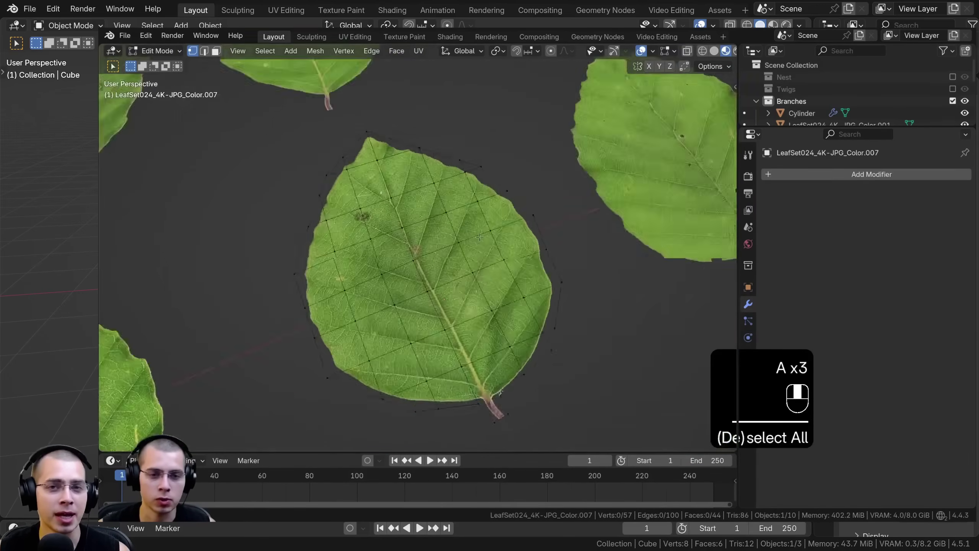
key("a")
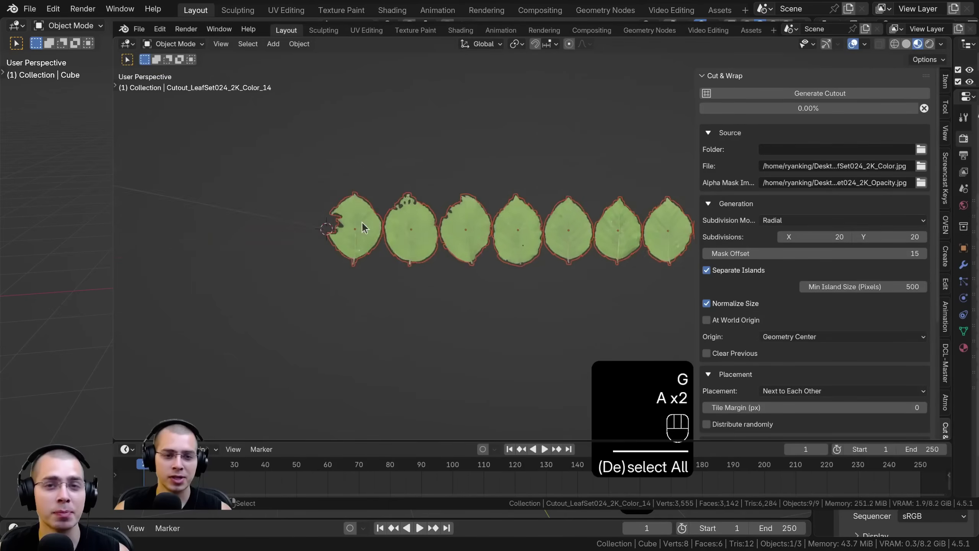
- Examine the radial mesh topology of the generated leaf cutouts in Edit Mode, and return to Object Mode
scroll(408, 236, "up", 3)
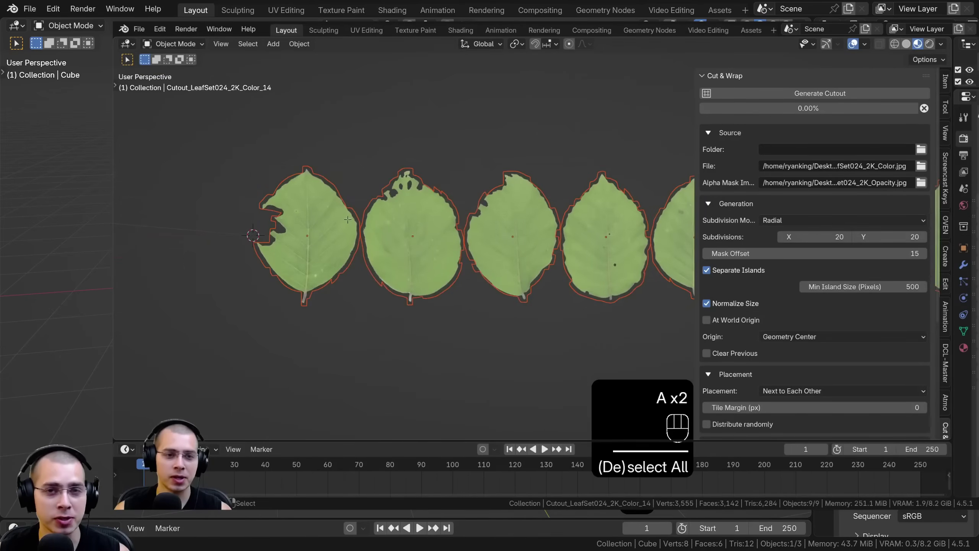
key("Tab")
key("a")
scroll(314, 154, "up", 2)
key("a")
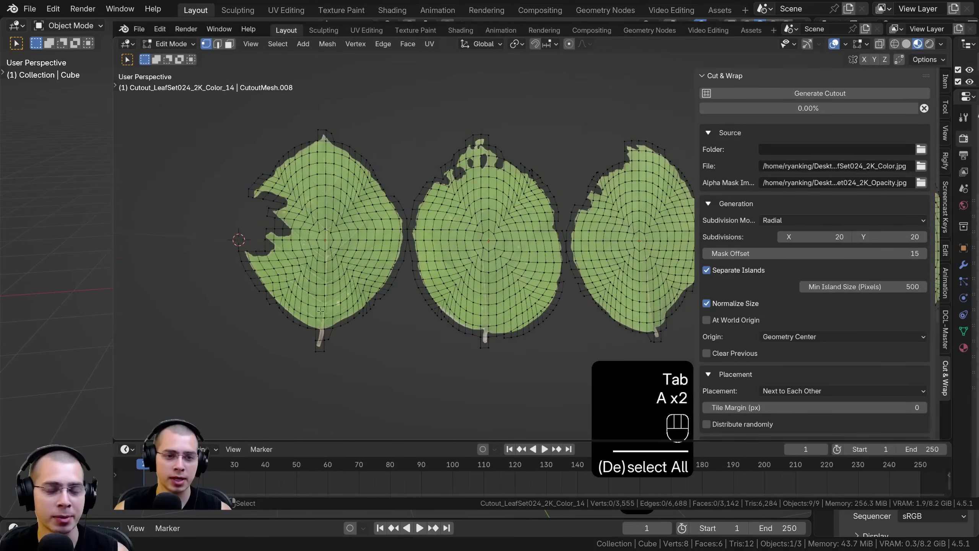
middle_click_drag(477, 230, 461, 230, "shift")
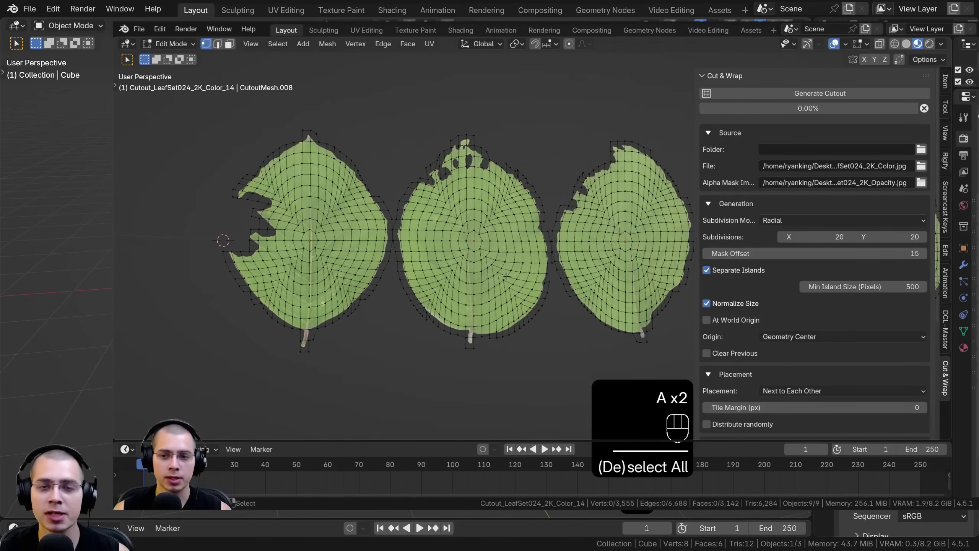
middle_click_drag(583, 298, 384, 298, "shift")
key("Tab")
- Select a single leaf cutout and start moving its entire mesh along the Z axis in Edit Mode
scroll(599, 254, "down", 3)
middle_click_drag(533, 253, 488, 265, "shift")
scroll(491, 269, "up", 3)
left_click(499, 254)
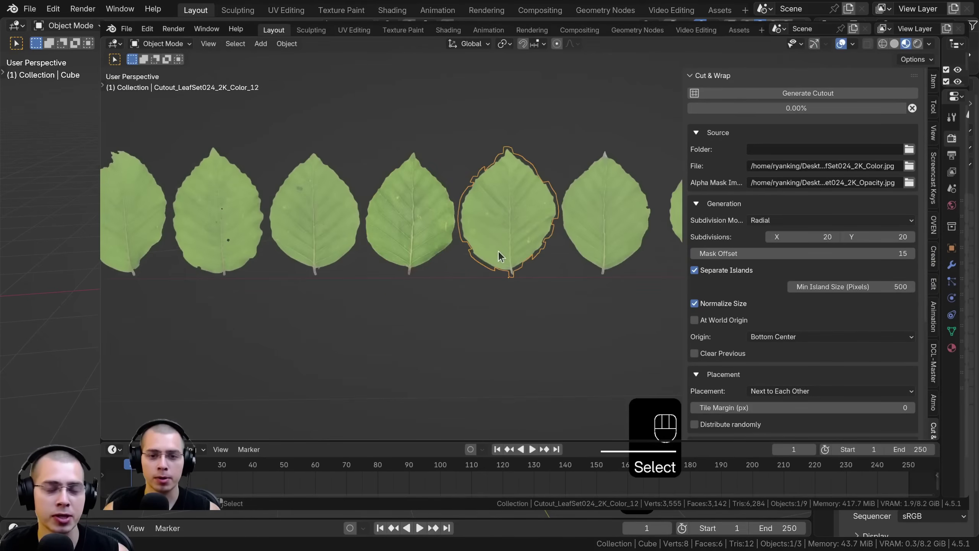
middle_click_drag(499, 253, 446, 246, "shift")
scroll(447, 232, "up", 3)
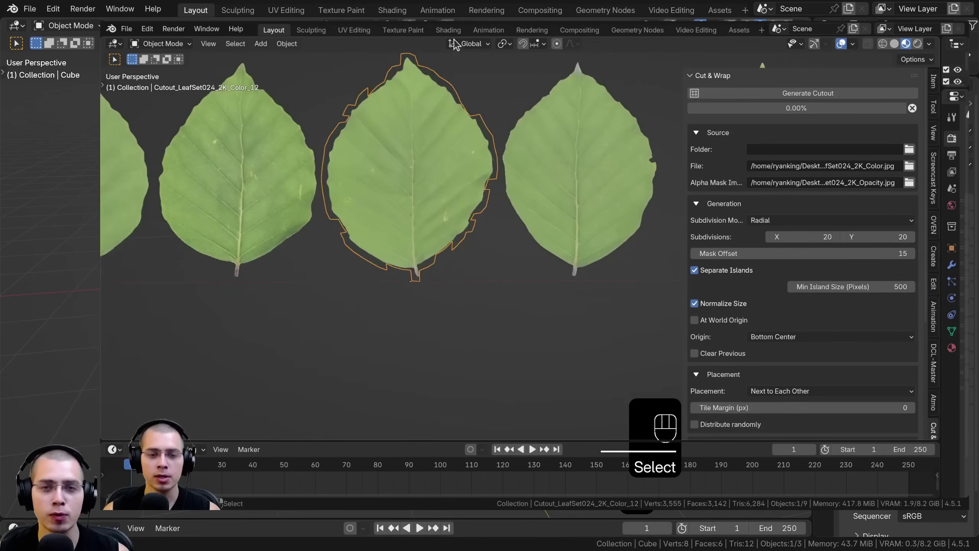
key("Tab")
key("a")
key("g")
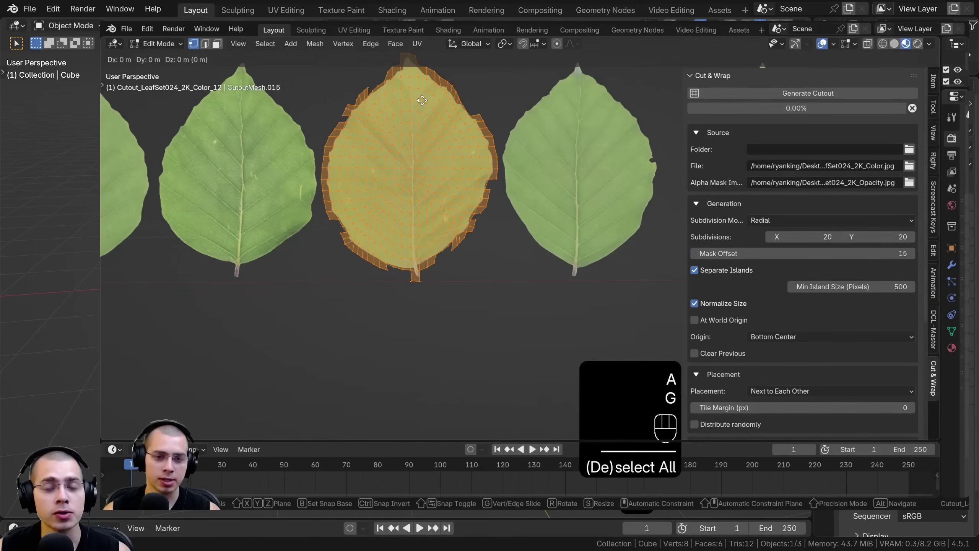
key("z")
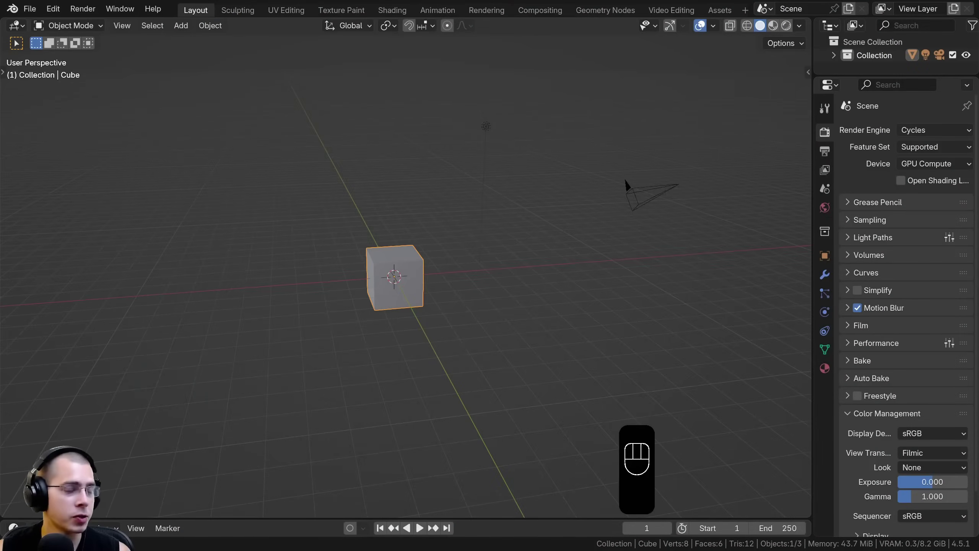
- Install the Cut & Wrap extension
left_click_drag(320, 212, 414, 195)
left_click(372, 257)
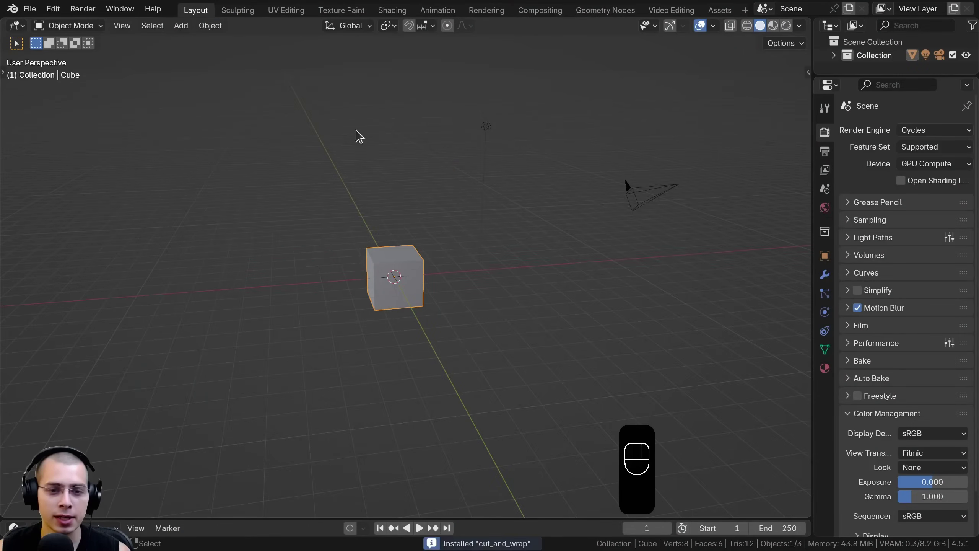
middle_click_drag(444, 237, 440, 231)
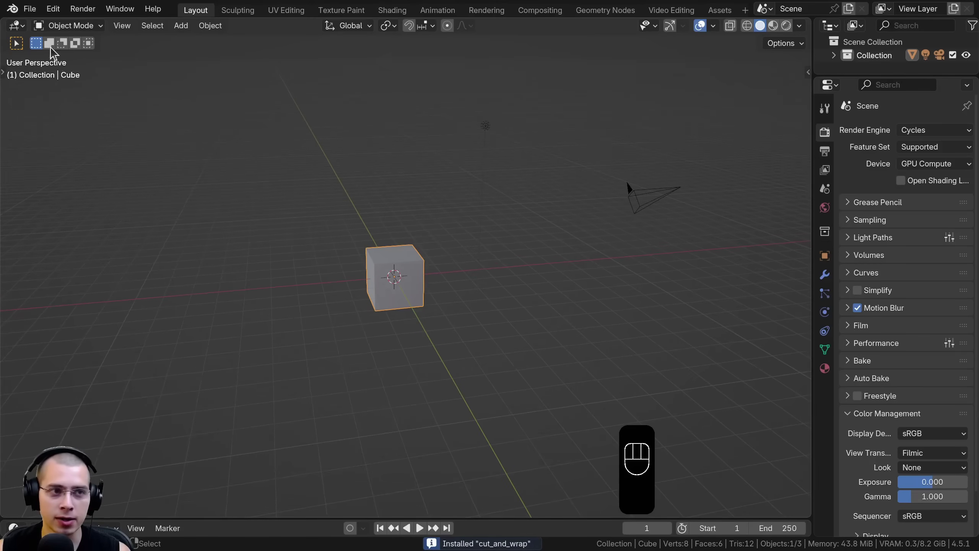
- Save the preferences with Cut & Wrap installed and expand the extension's details
left_click(52, 8)
left_click(81, 184)
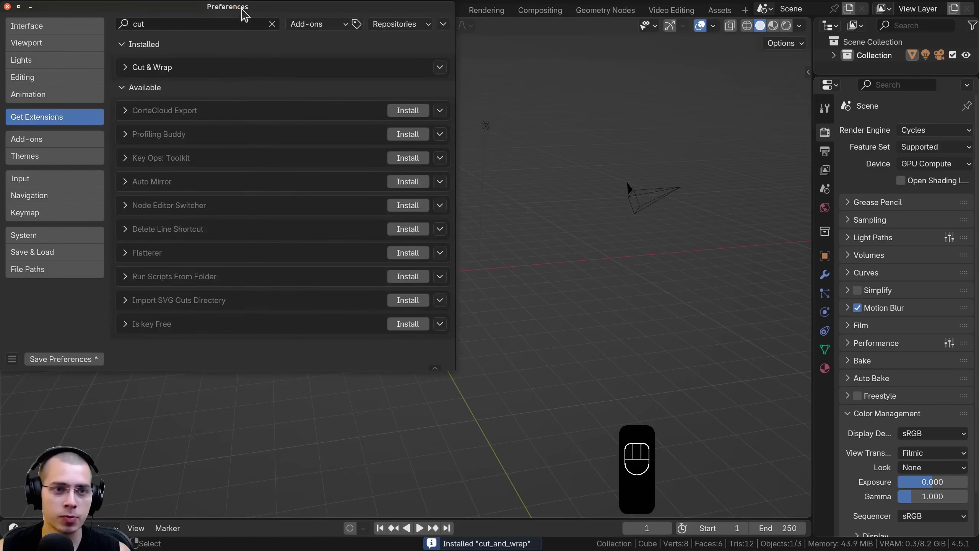
left_click_drag(243, 15, 435, 46)
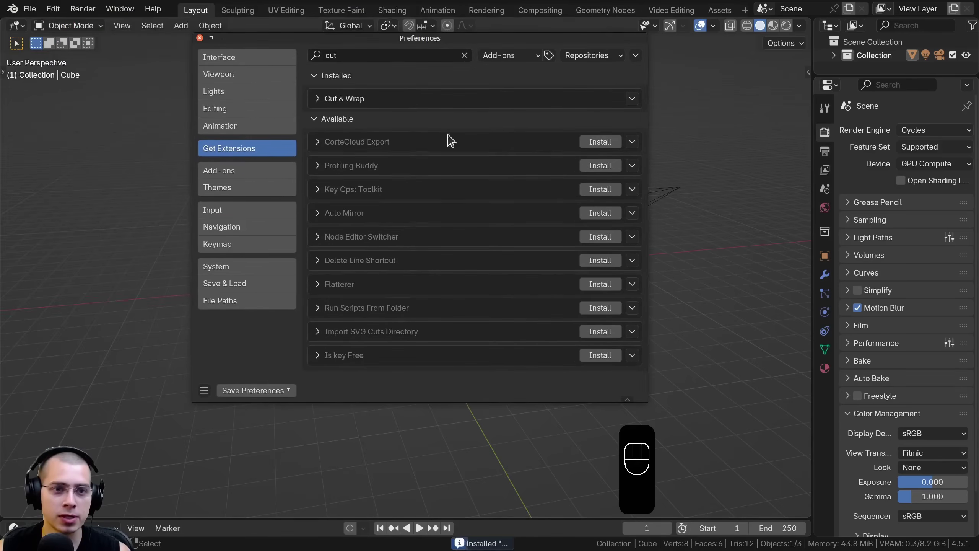
left_click(249, 391)
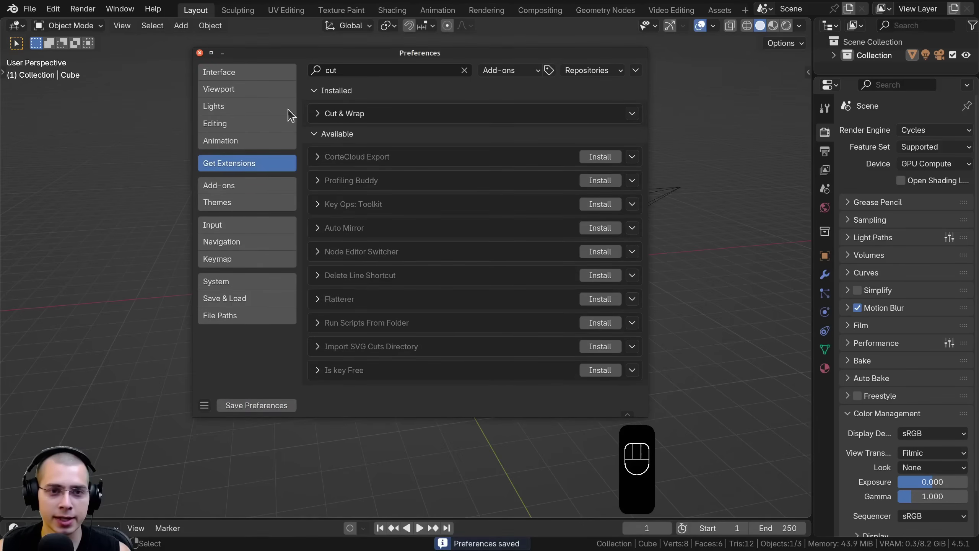
left_click(319, 113)
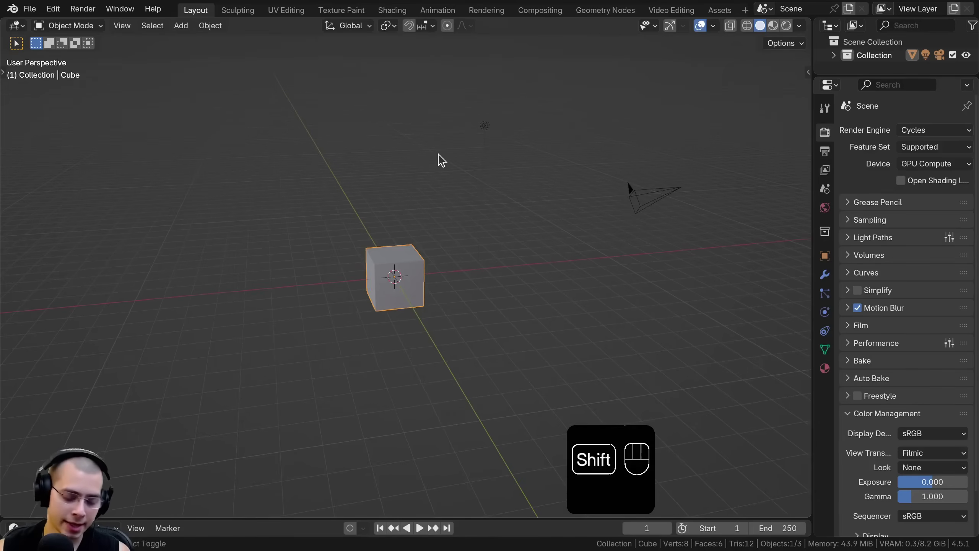
- Show the Cut & Wrap settings in the 3D viewport and widen them so the Source labels are fully readable
key("n")
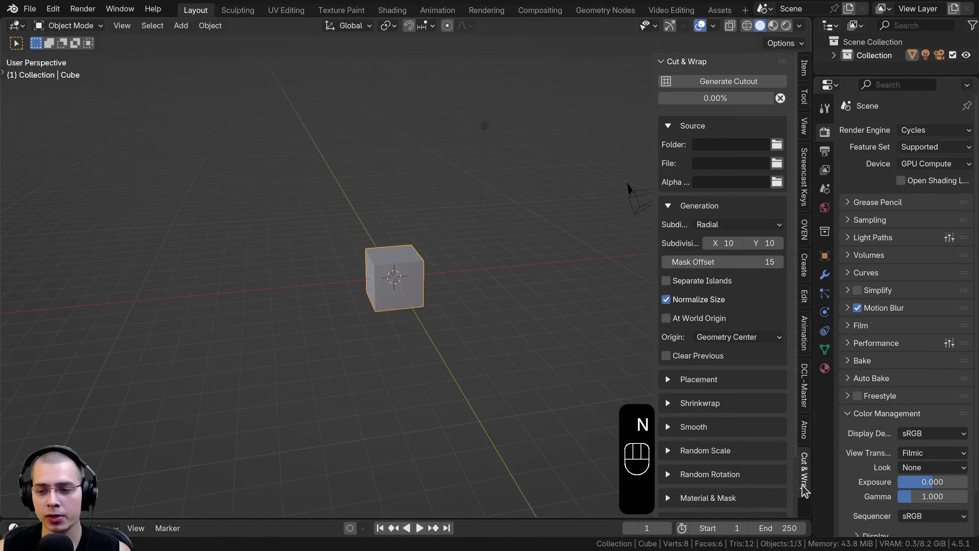
middle_click_drag(537, 256, 536, 255, "shift")
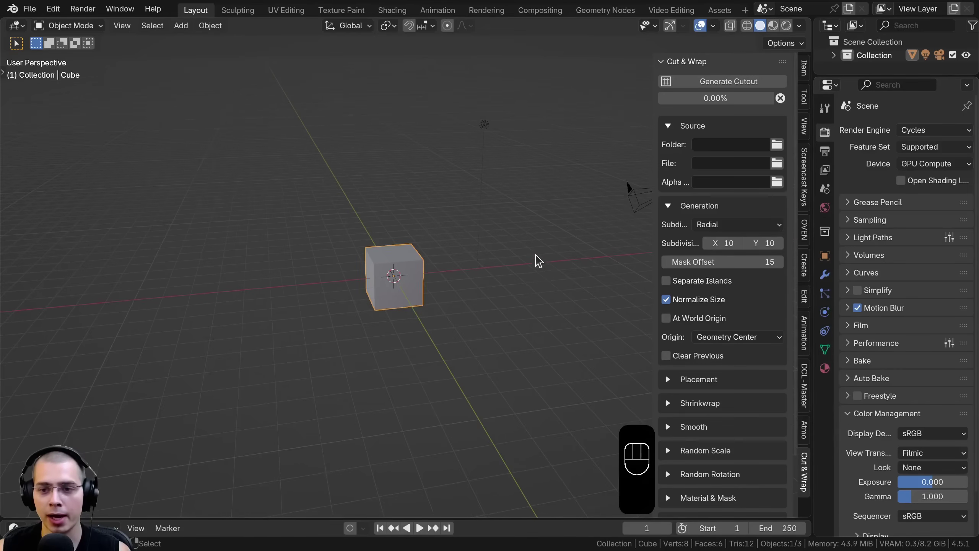
middle_click_drag(439, 185, 437, 143, "shift")
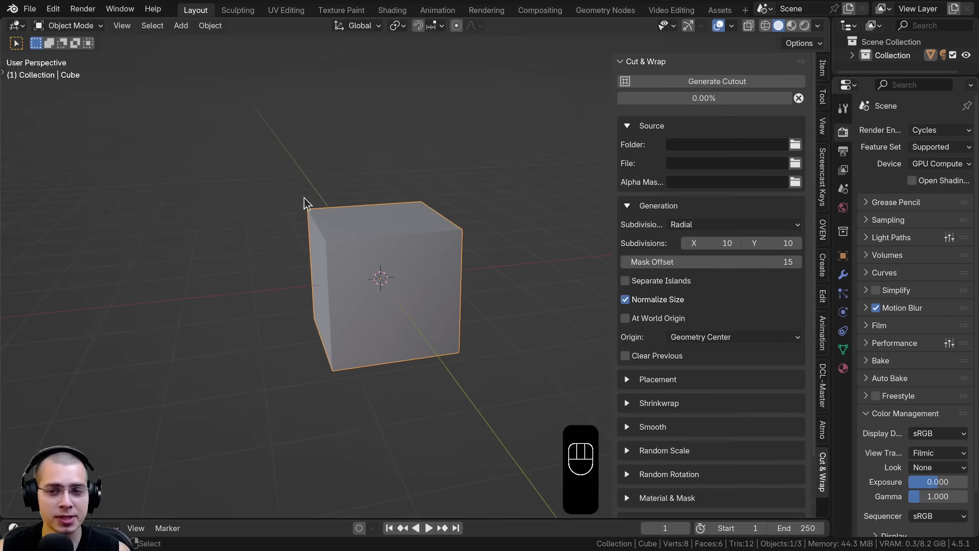
left_click(627, 127)
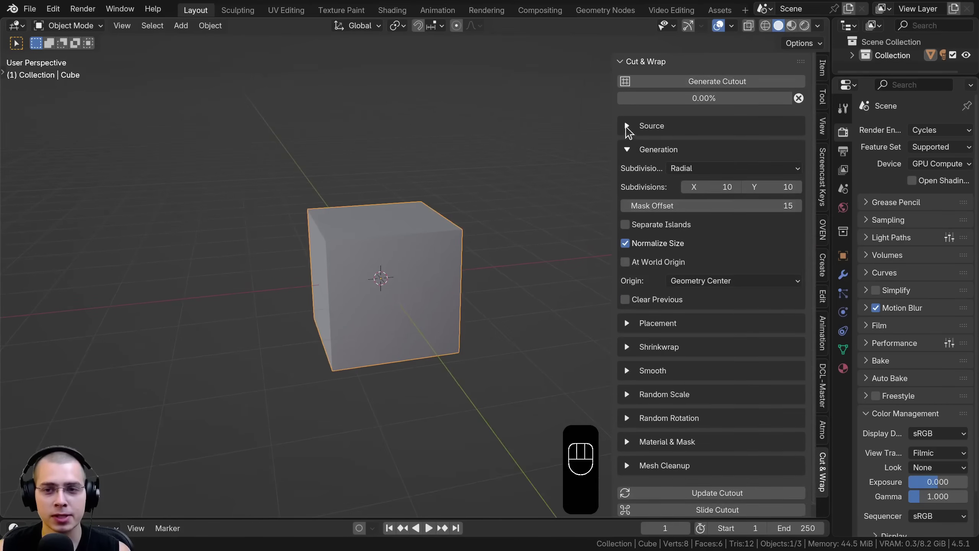
left_click(628, 129)
left_click_drag(614, 167, 510, 165)
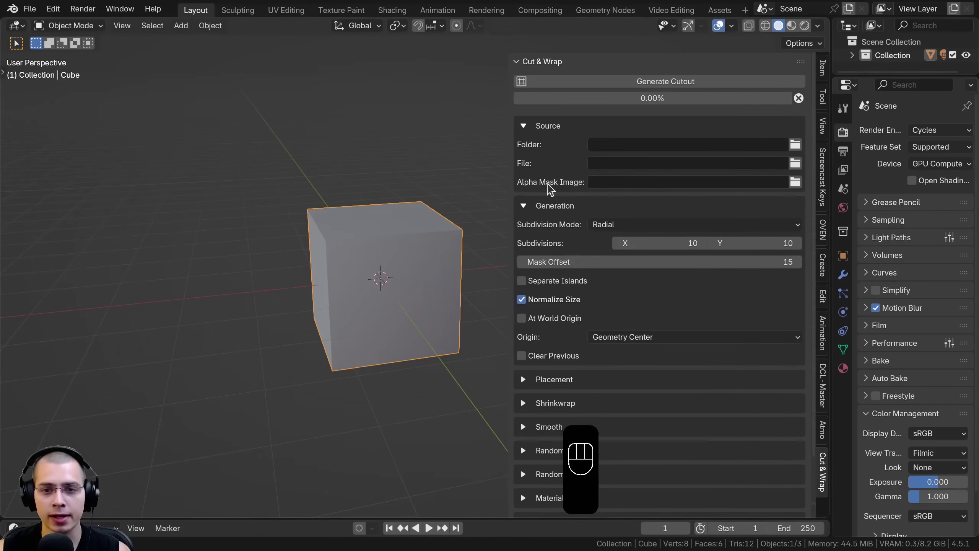
- Narrow the Cut & Wrap settings to give the 3D viewport more room
left_click_drag(505, 184, 626, 168)
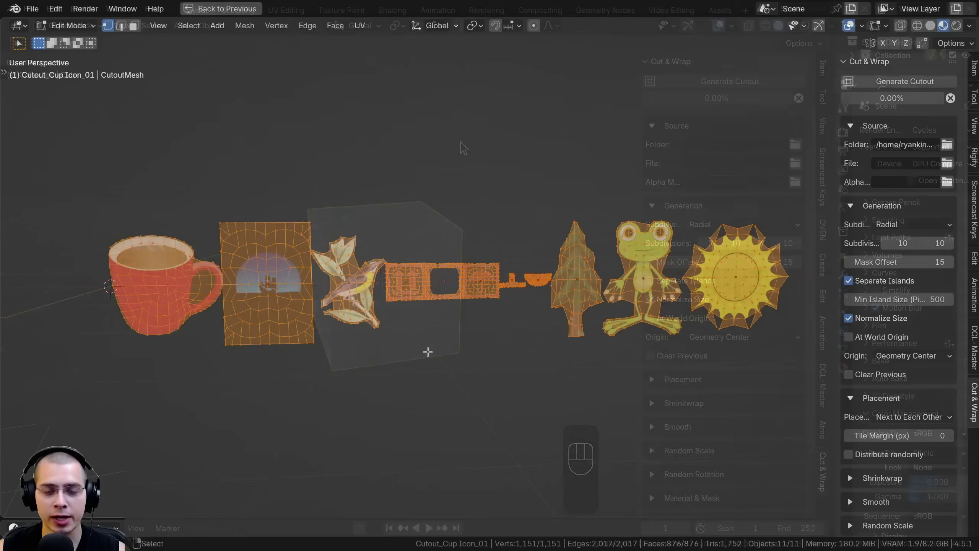
- Examine the row of finished cutout meshes, from the cup to the sun, checking their wireframes and their appearance in Object Mode
scroll(709, 329, "up", 8)
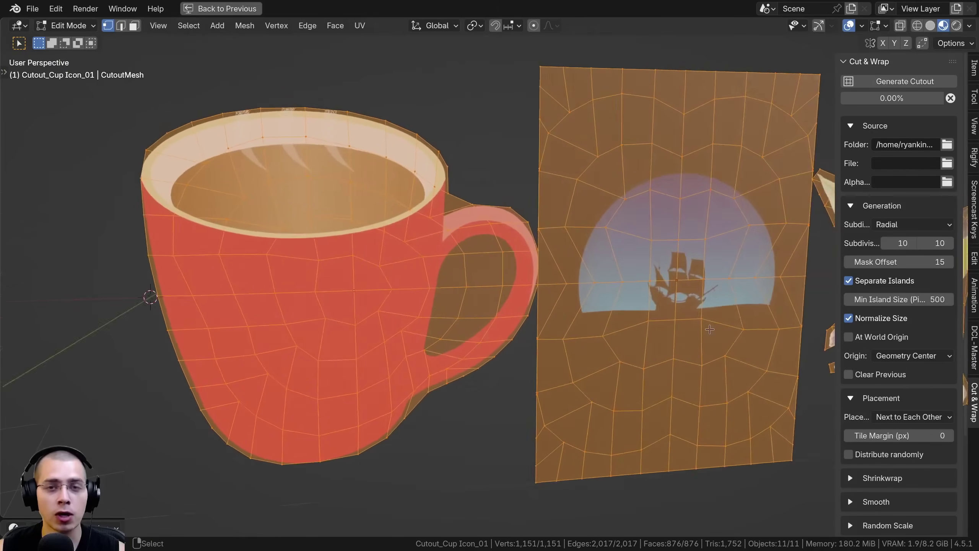
scroll(710, 329, "down", 6)
scroll(721, 336, "up", 6)
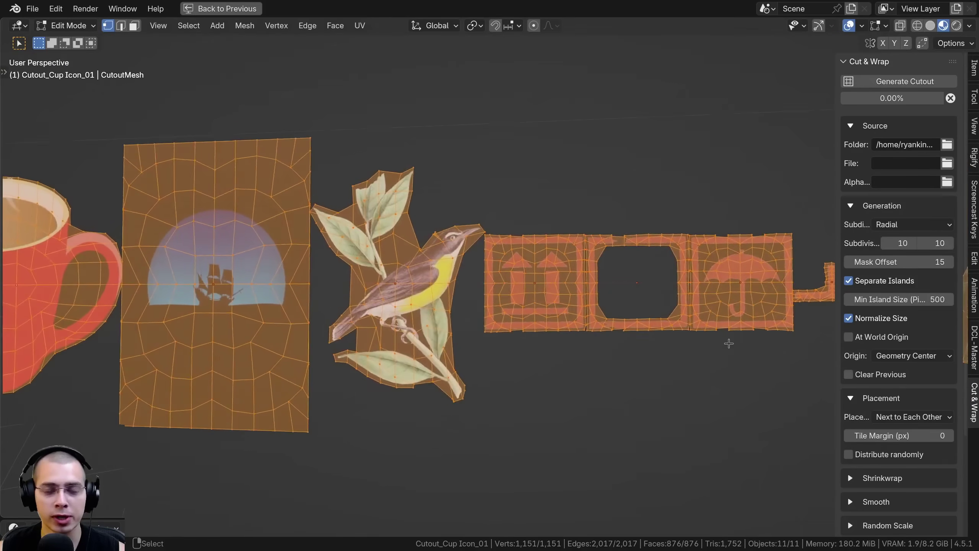
key("alt+a")
middle_click_drag(729, 343, 505, 350, "shift")
key("a")
key("Tab")
scroll(647, 365, "down", 1)
middle_click_drag(647, 366, 428, 350, "shift")
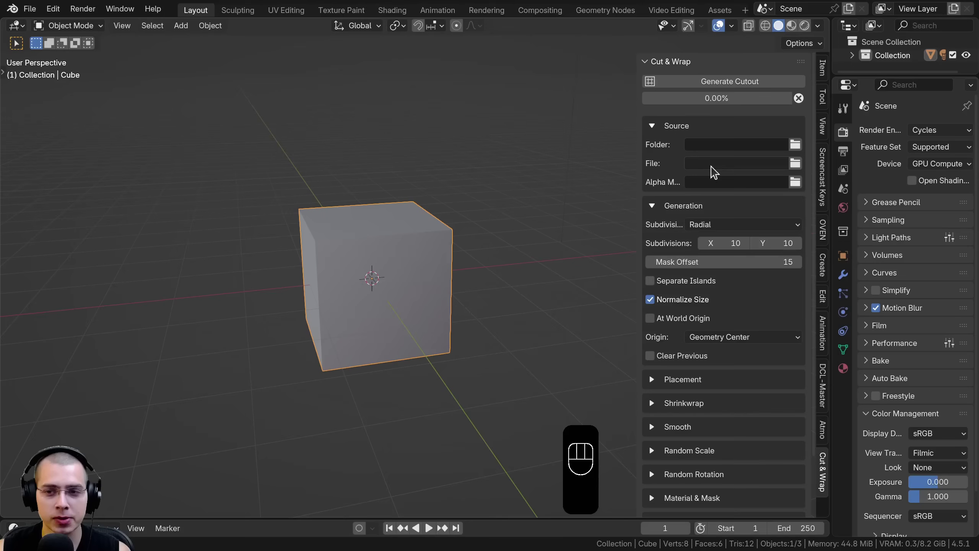
- Load frog-2644410_1920.png from the Cutouts folder as the Cut & Wrap source file
left_click(712, 166)
left_click(662, 163)
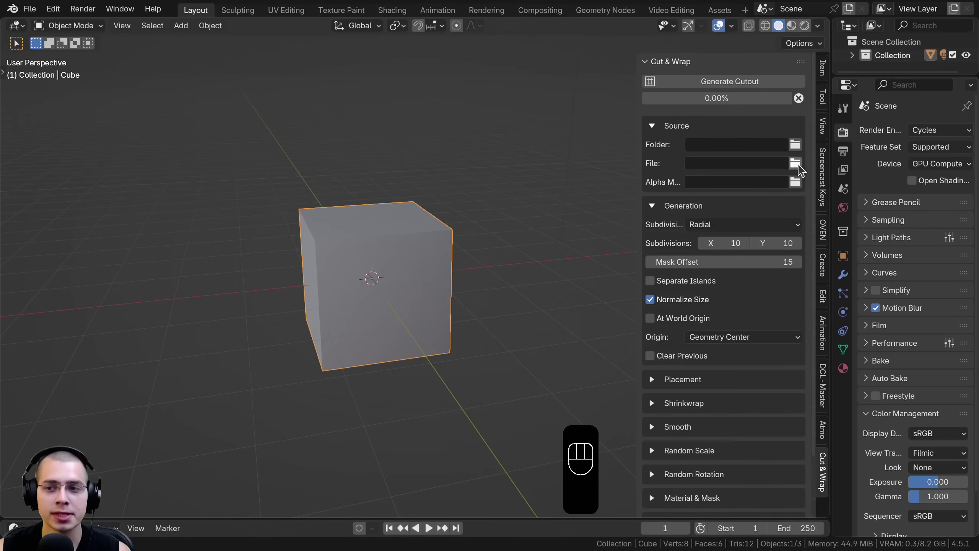
left_click(795, 164)
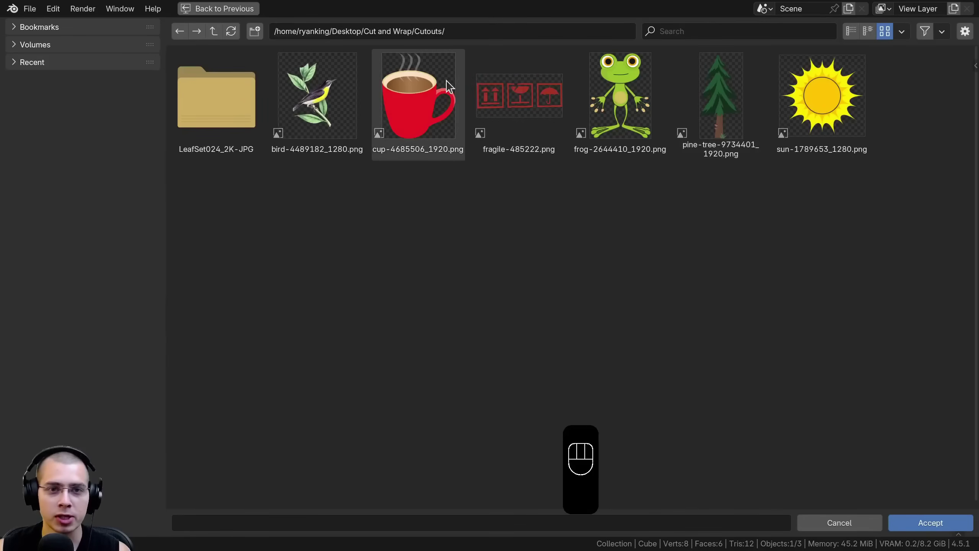
left_click(804, 107)
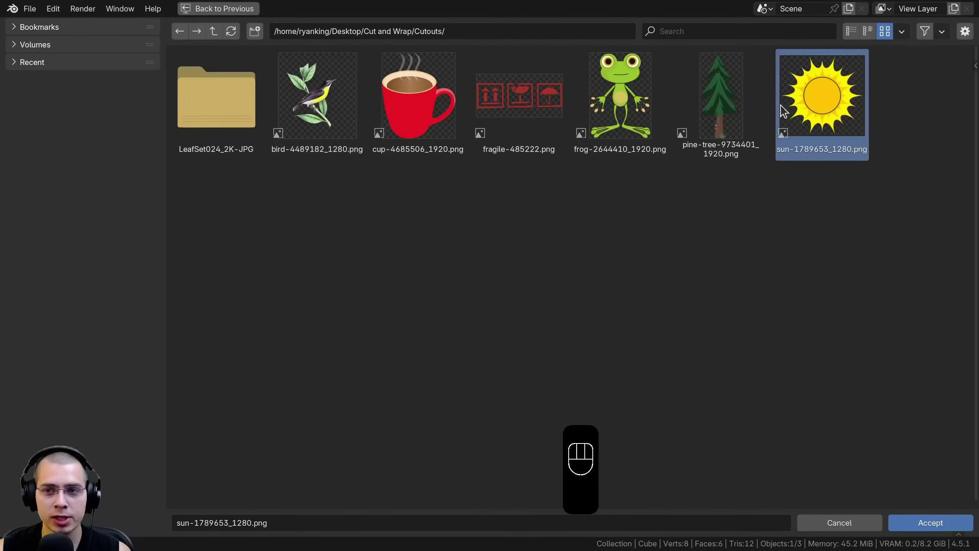
left_click(717, 100)
left_click(621, 99)
left_click(518, 100)
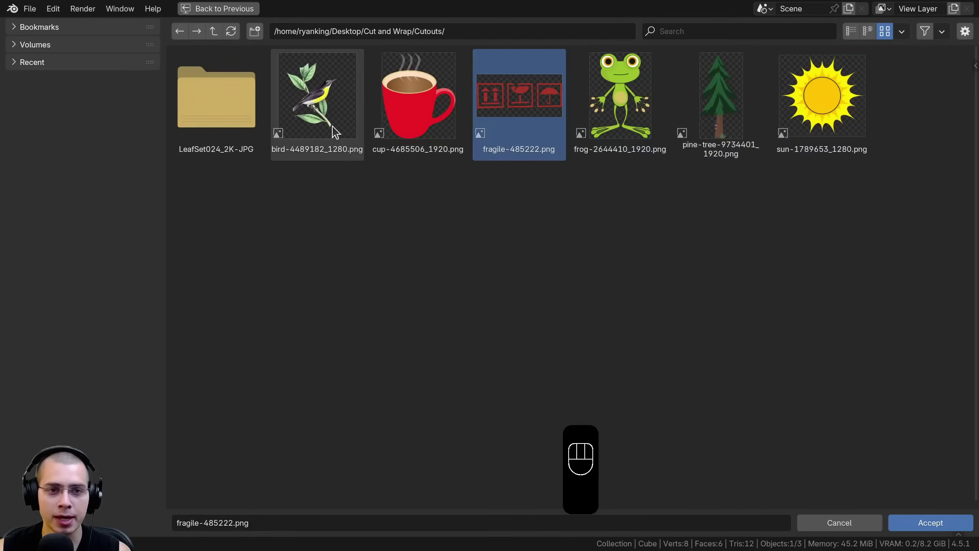
key("Left")
left_click(379, 302)
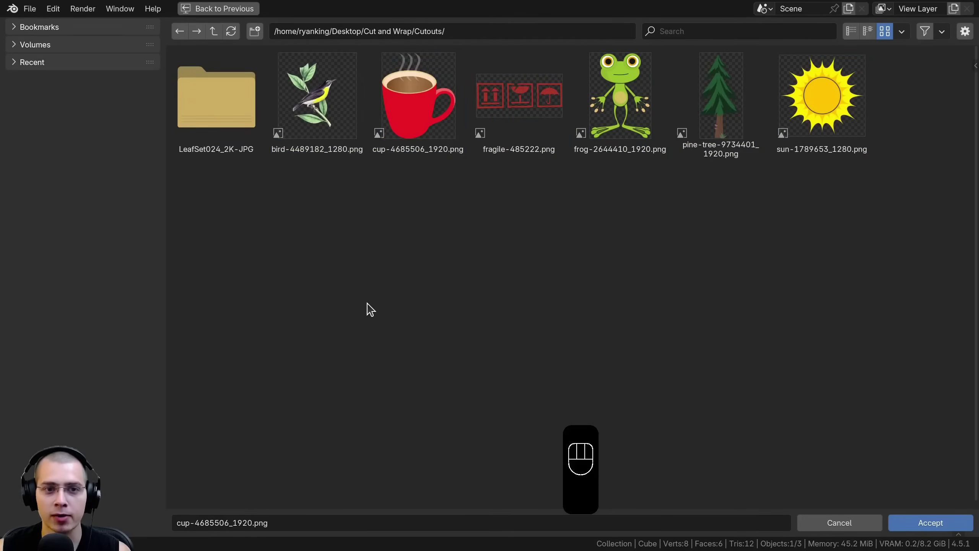
left_click(617, 104)
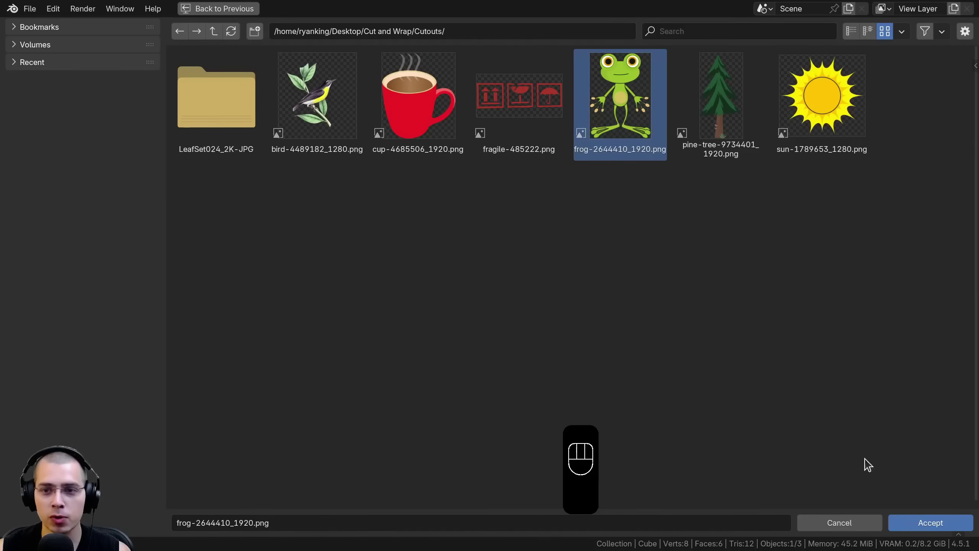
left_click(936, 527)
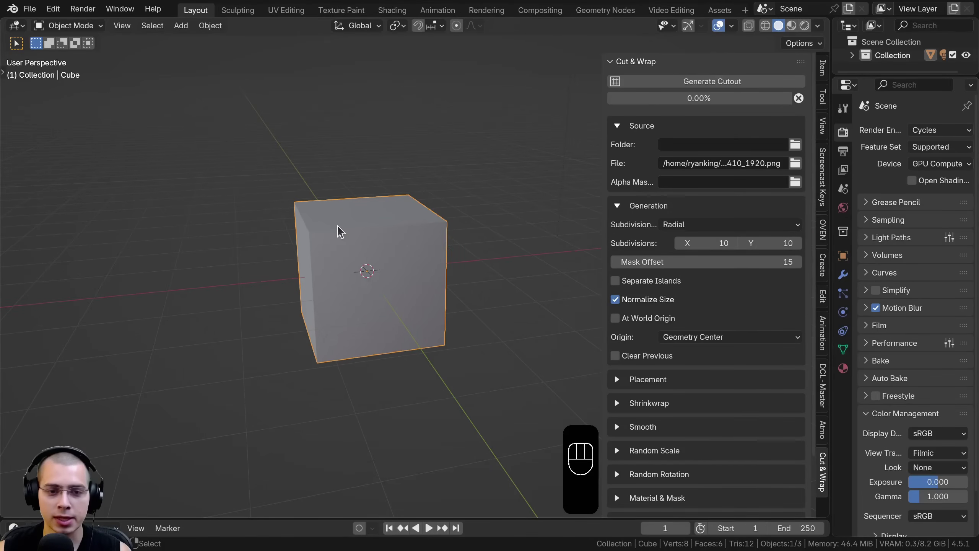
- Delete the default cube and generate a cutout from the frog image
key("x")
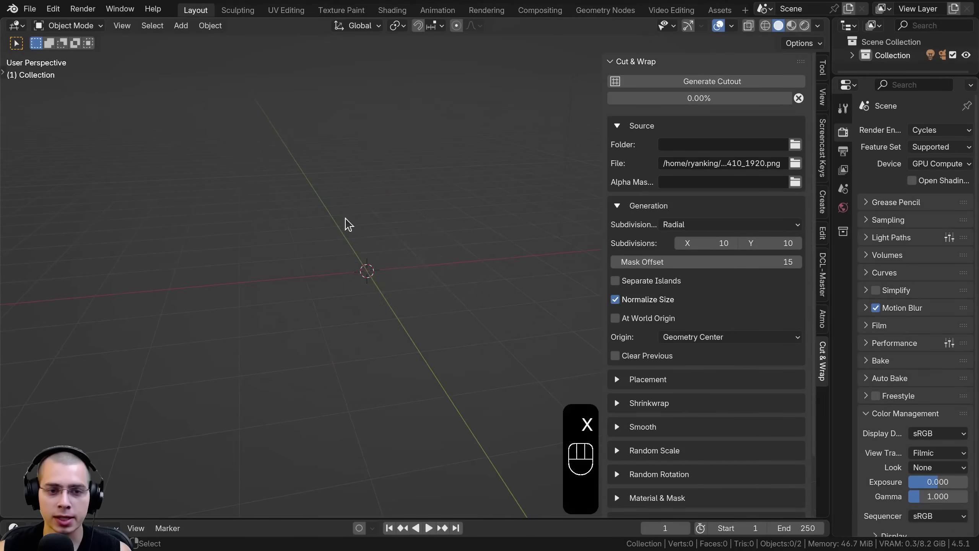
left_click(701, 83)
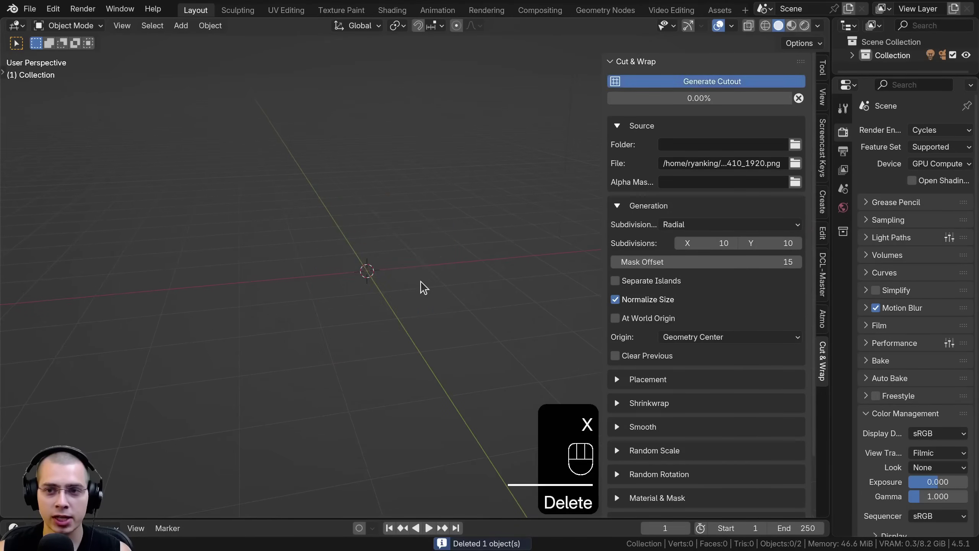
left_click(711, 83)
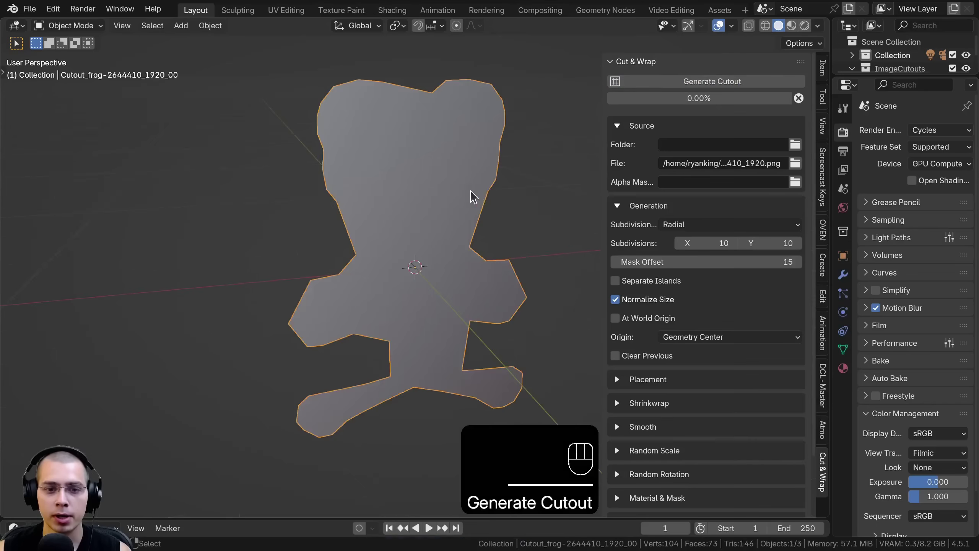
- Switch the viewport shading to Material Preview to show the frog cutout's texture
middle_click_drag(468, 192, 401, 370)
scroll(409, 334, "down", 3)
middle_click_drag(402, 336, 404, 271)
key("z")
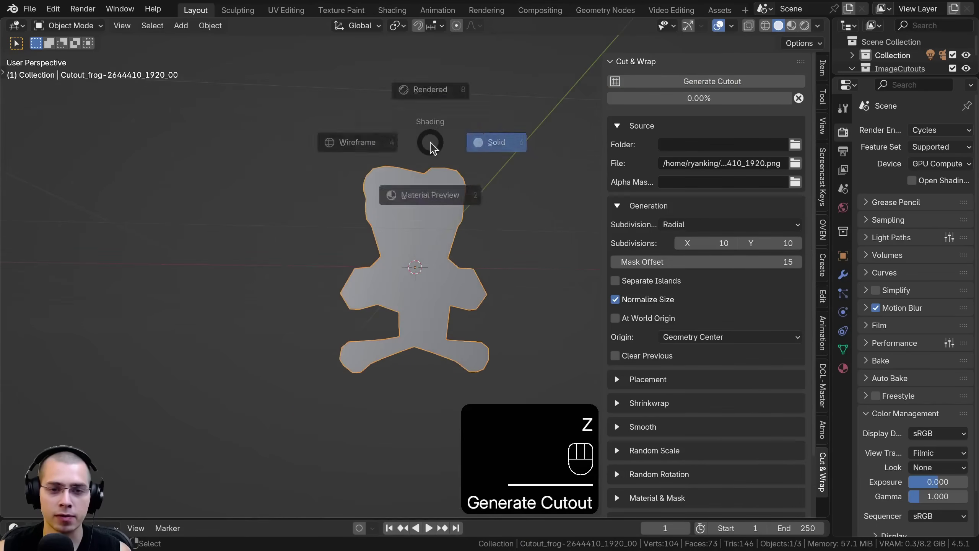
scroll(361, 292, "up", 5)
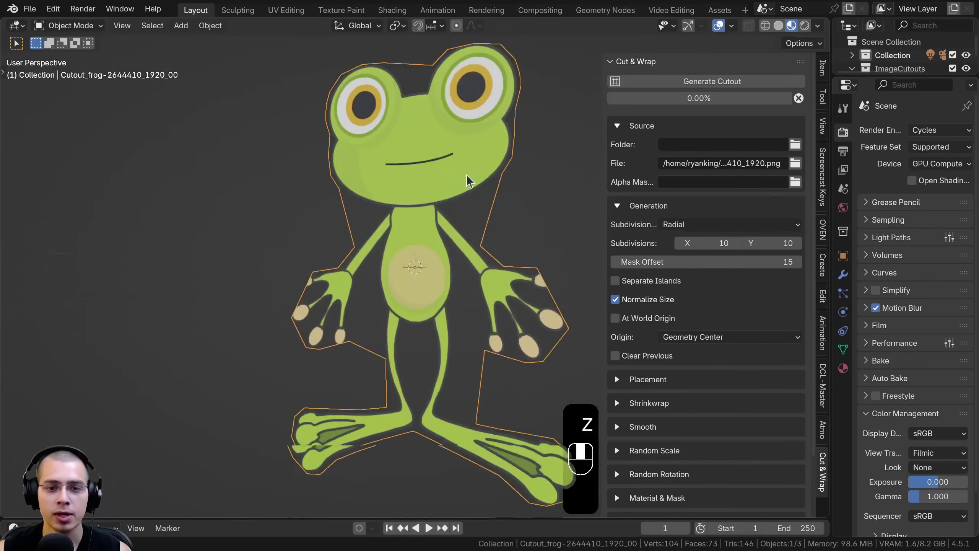
- Examine how closely the cutout outline follows the frog's head, hands, arms and feet
scroll(361, 270, "down", 2)
scroll(362, 255, "up", 2)
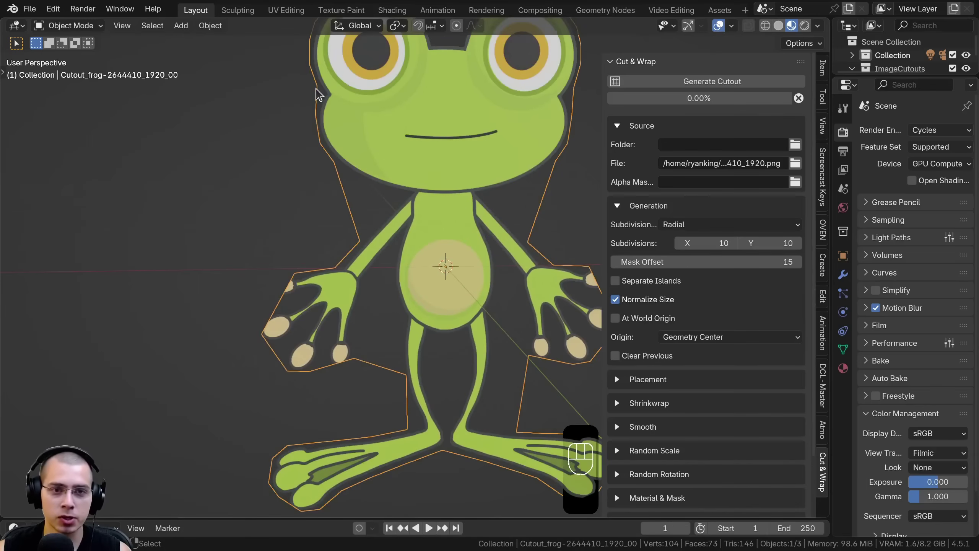
middle_click_drag(316, 88, 292, 189, "shift")
middle_click_drag(430, 358, 393, 280, "shift")
scroll(393, 280, "down", 1)
scroll(755, 285, "down", 2)
scroll(752, 307, "up", 2)
middle_click_drag(409, 204, 409, 179, "shift")
middle_click_drag(299, 248, 349, 224, "shift")
scroll(328, 254, "up", 2)
middle_click_drag(323, 266, 340, 261, "shift")
scroll(339, 270, "down", 3)
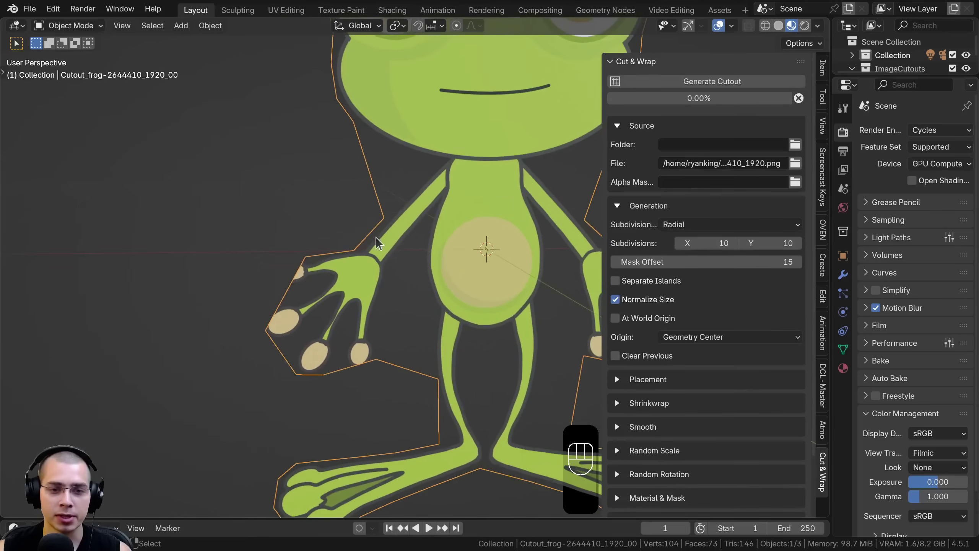
- Examine the frog cutout's mesh in Edit Mode, checking its vertices around the clipped fingertips and its overall topology
key("Tab")
scroll(308, 284, "up", 4)
scroll(308, 284, "up", 1)
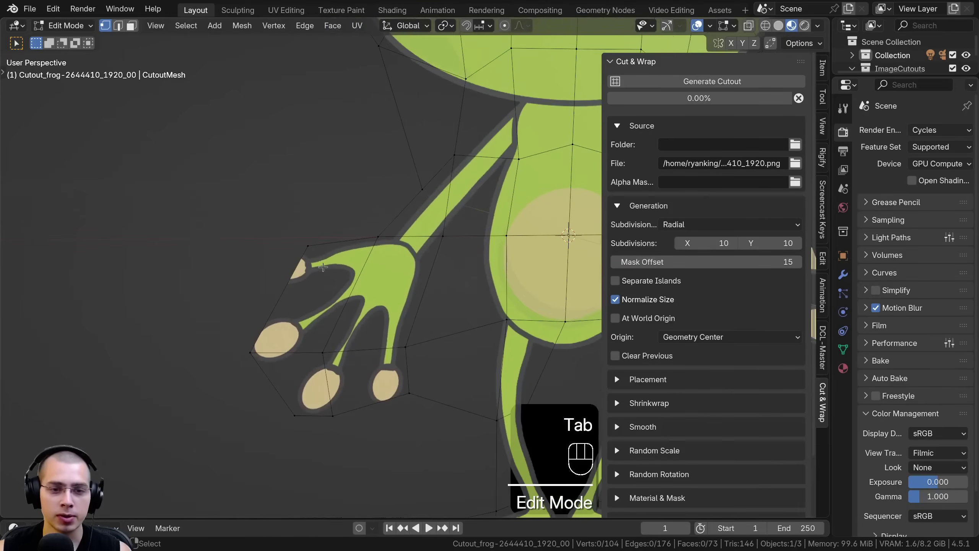
key("a")
left_click(248, 352)
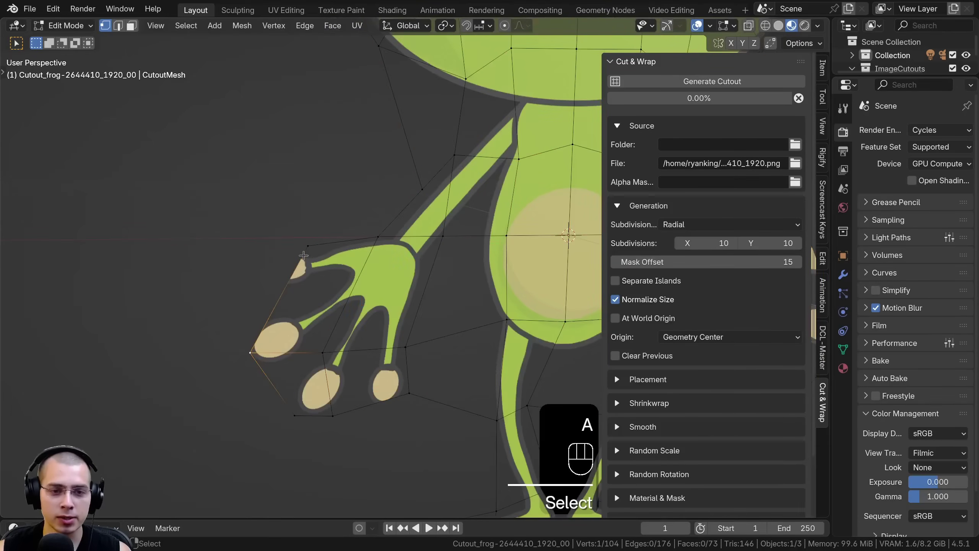
scroll(296, 260, "down", 4)
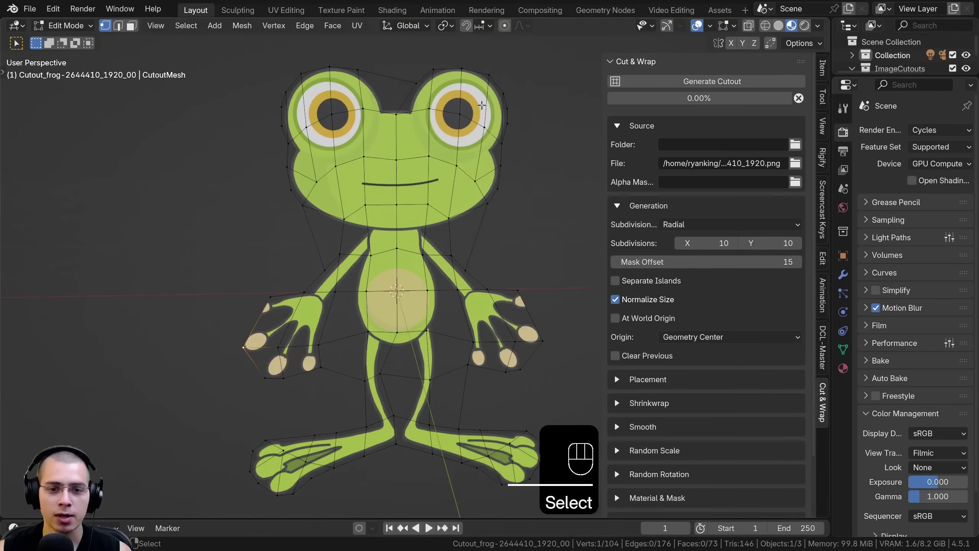
key("a")
key("a")
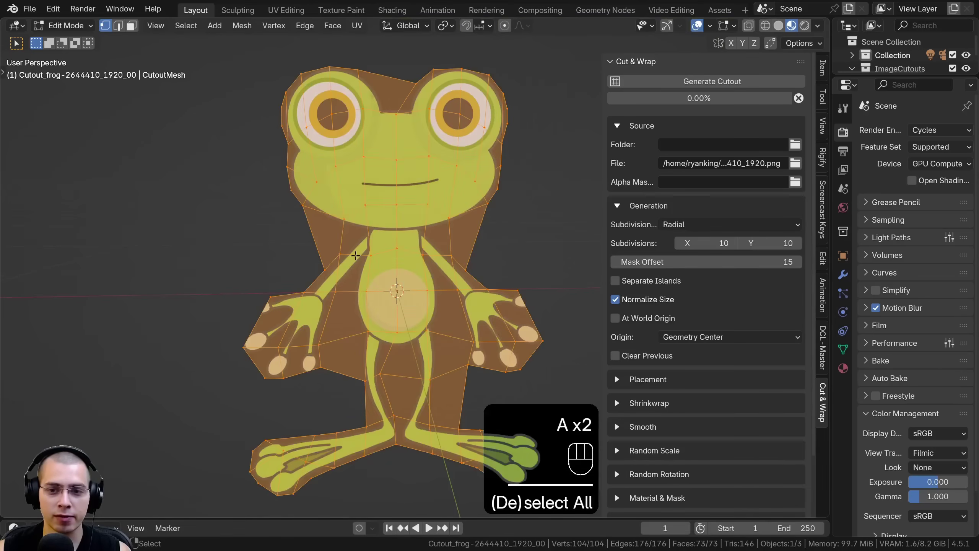
key("a")
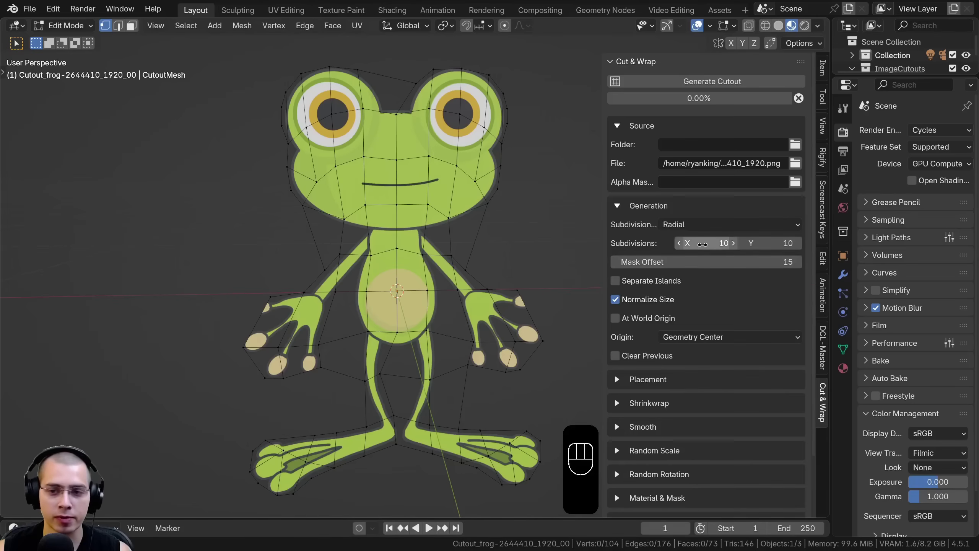
- Replace the frog cutout with a newly generated one using Subdivisions of 20 in both X and Y
left_click(703, 243)
type("20")
key("Tab")
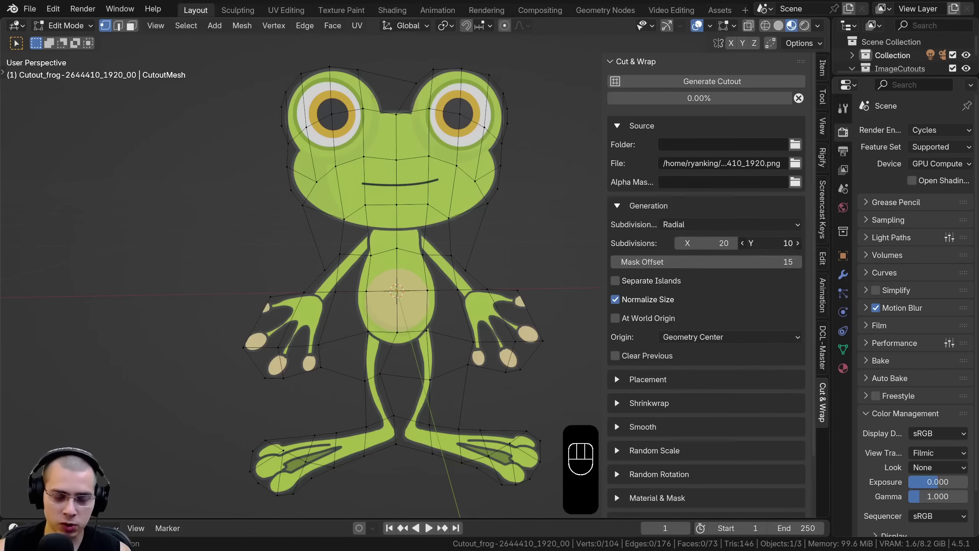
type("20")
key("Return")
key("Tab")
key("x")
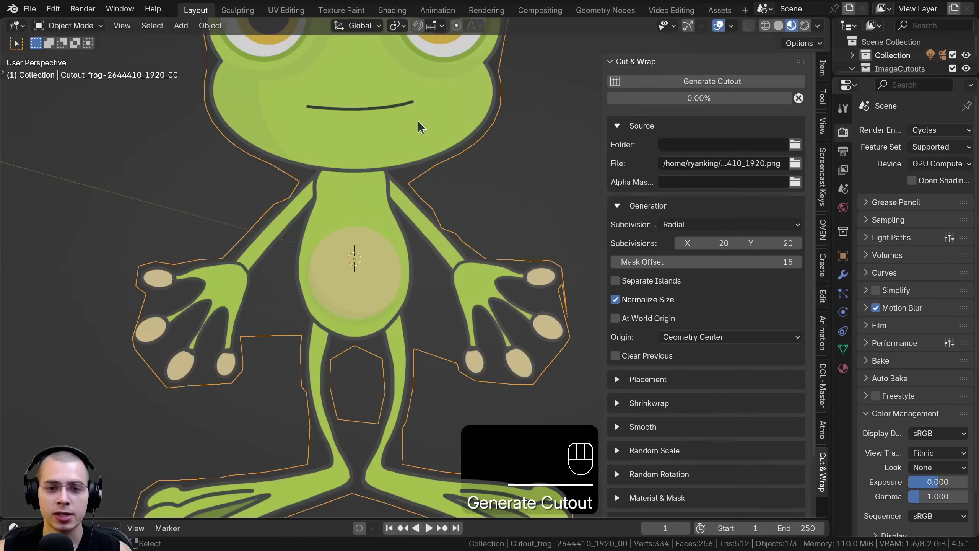
- Examine the regenerated frog cutout's denser mesh in Edit Mode, then its deselected appearance in Object Mode
key("Tab")
middle_click_drag(422, 127, 383, 88, "shift")
key("a")
middle_click_drag(442, 444, 554, 446, "shift")
scroll(401, 328, "up", 1)
mouse_move(398, 316)
middle_mouse_down("shift")
mouse_move(360, 235)
mouse_move(392, 300)
middle_mouse_up("shift")
scroll(361, 234, "down", 4)
key("Tab")
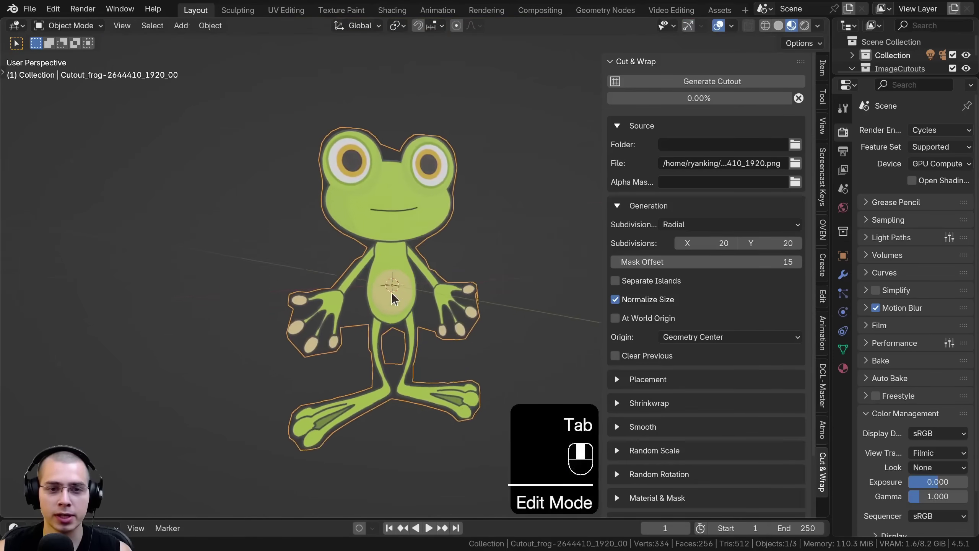
left_click(383, 398)
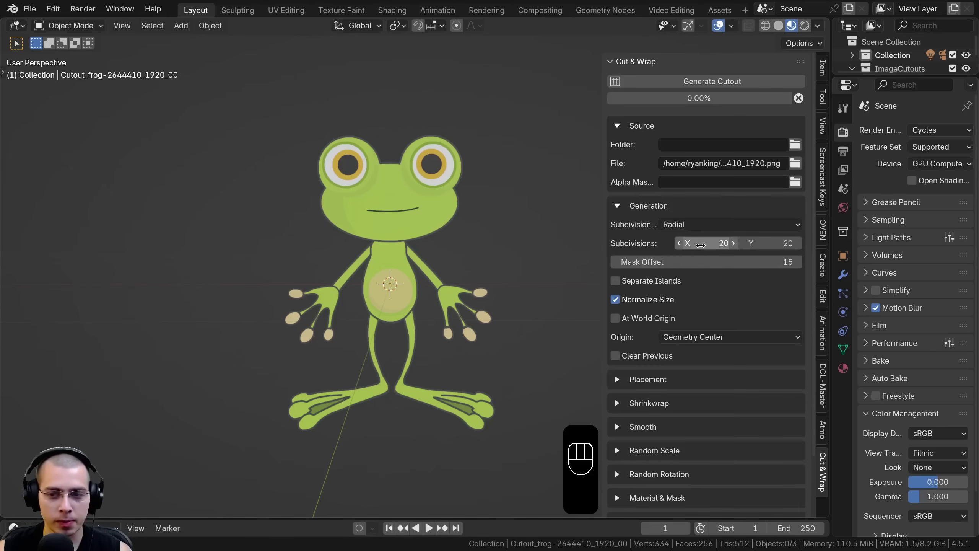
scroll(300, 366, "down", 2)
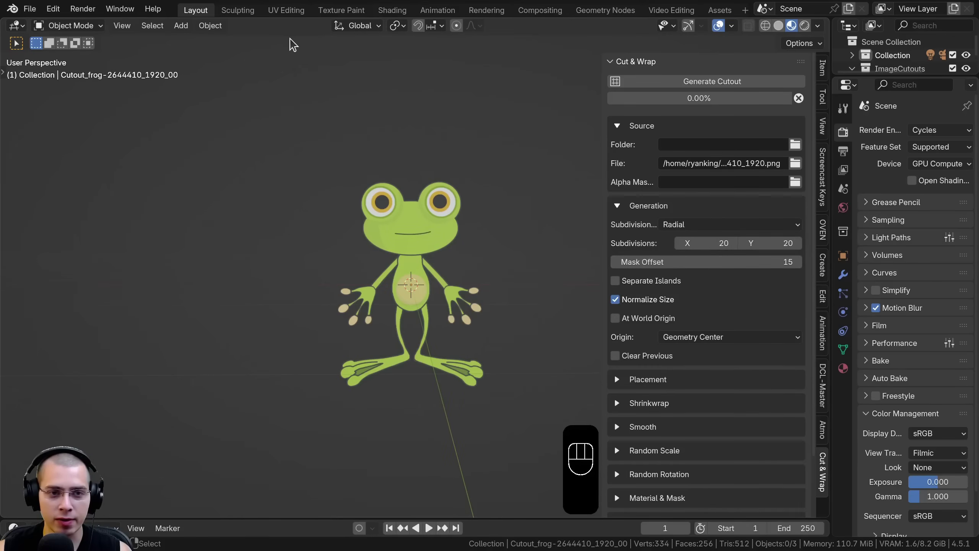
middle_click_drag(283, 404, 263, 403, "shift")
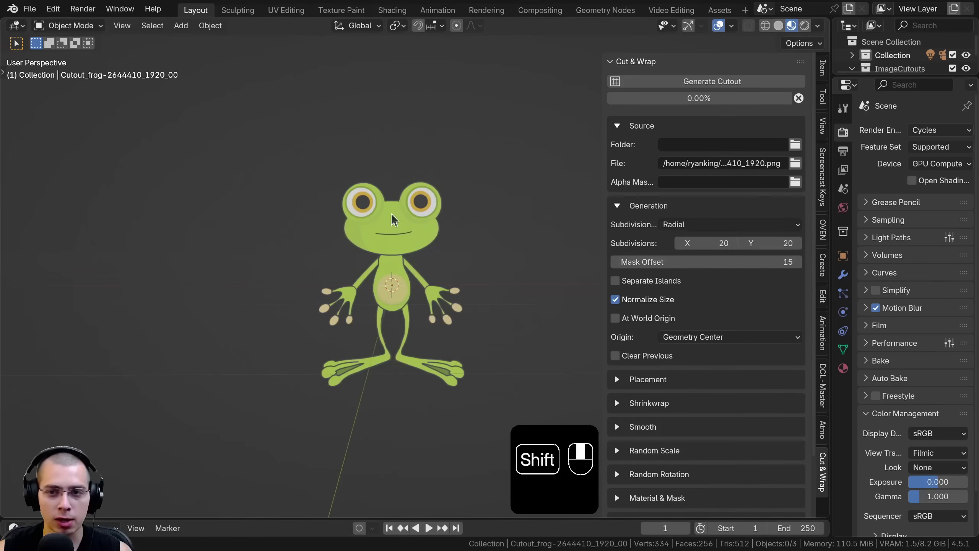
- Load pine-tree-9734401_1920.png as the source file and delete the frog cutout from the scene
left_click(796, 163)
left_click(710, 104)
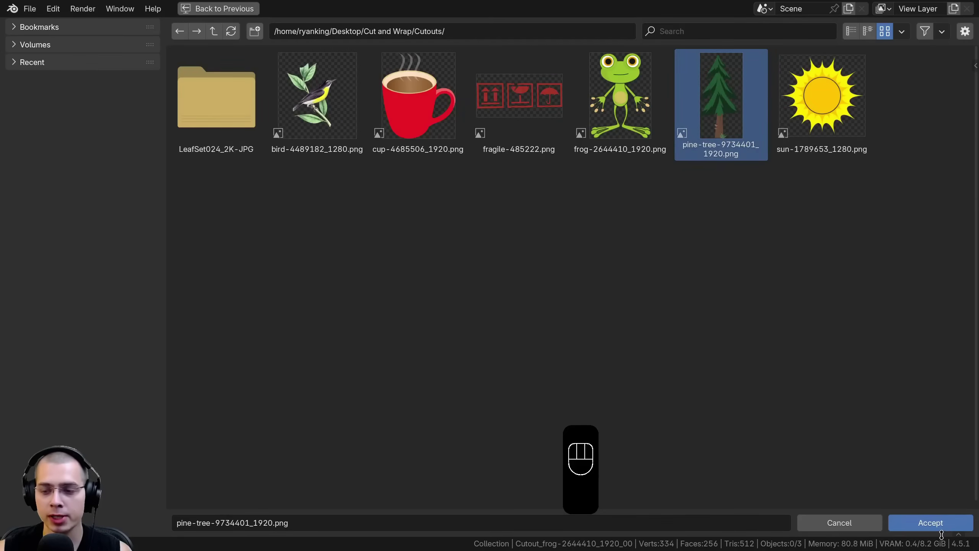
left_click(935, 525)
left_click(373, 259)
key("BackSpace")
key("BackSpace")
key("BackSpace")
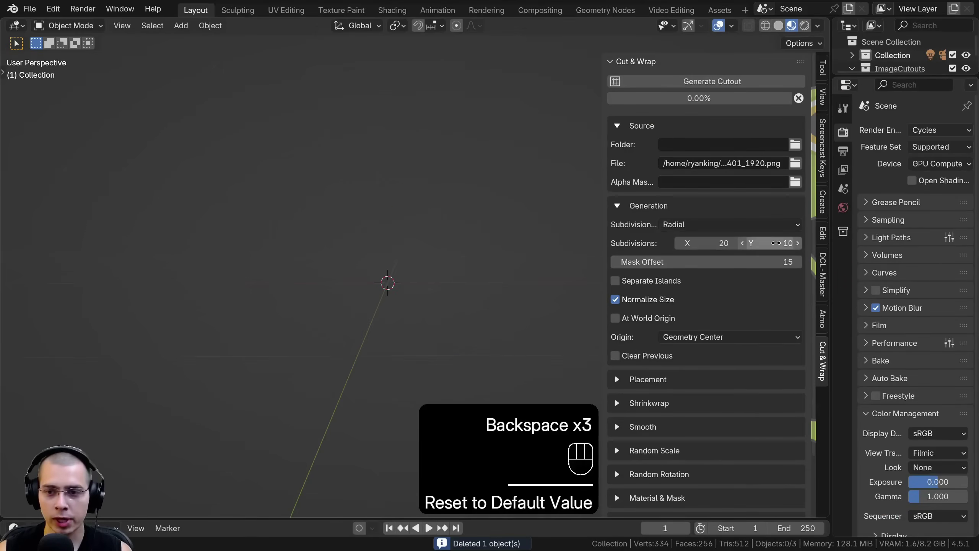
- Set the Y subdivisions to 60 and generate the pine tree cutout
left_click(789, 242)
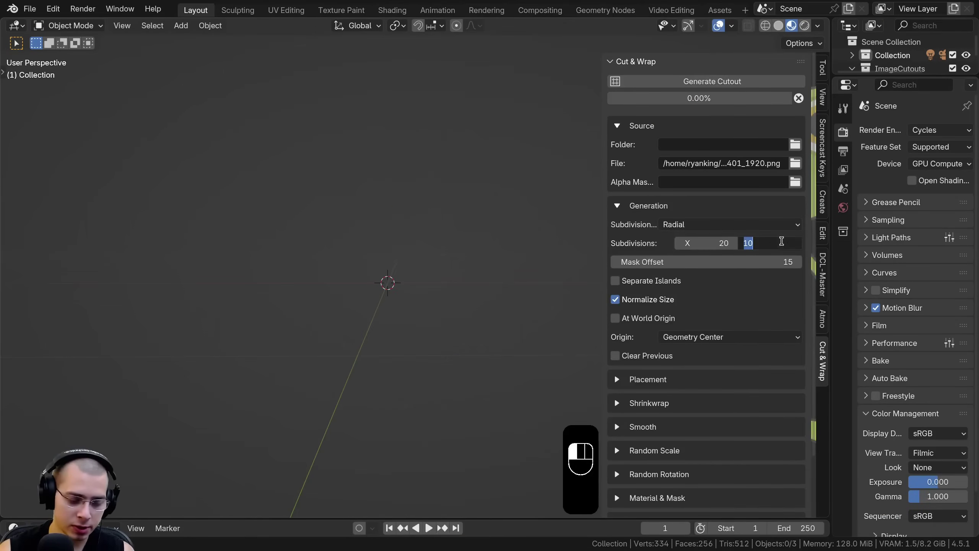
type("30")
key("Return")
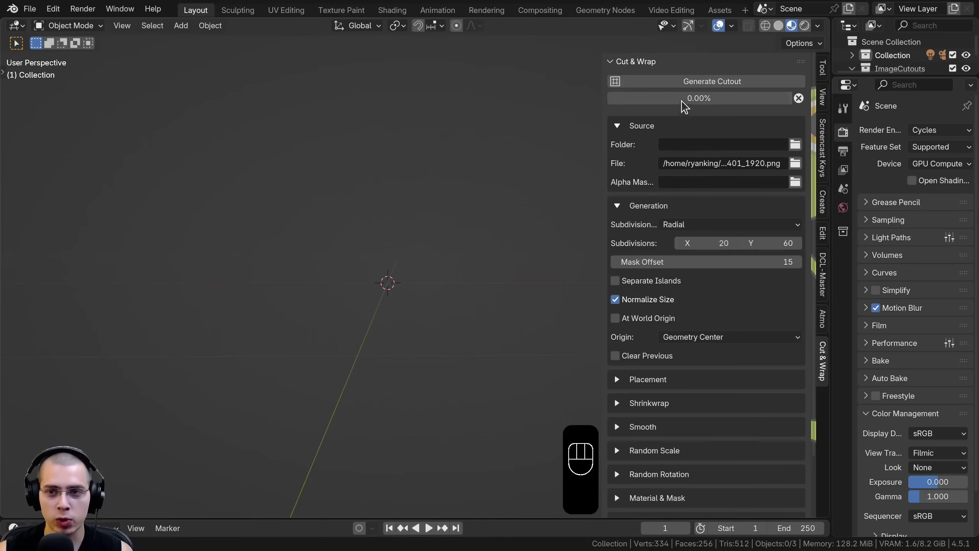
left_click(678, 82)
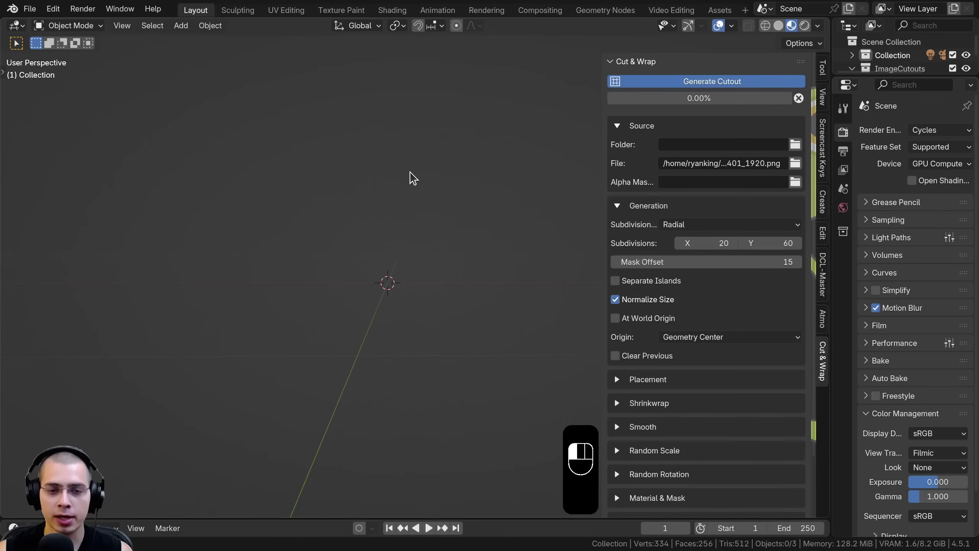
key("Tab")
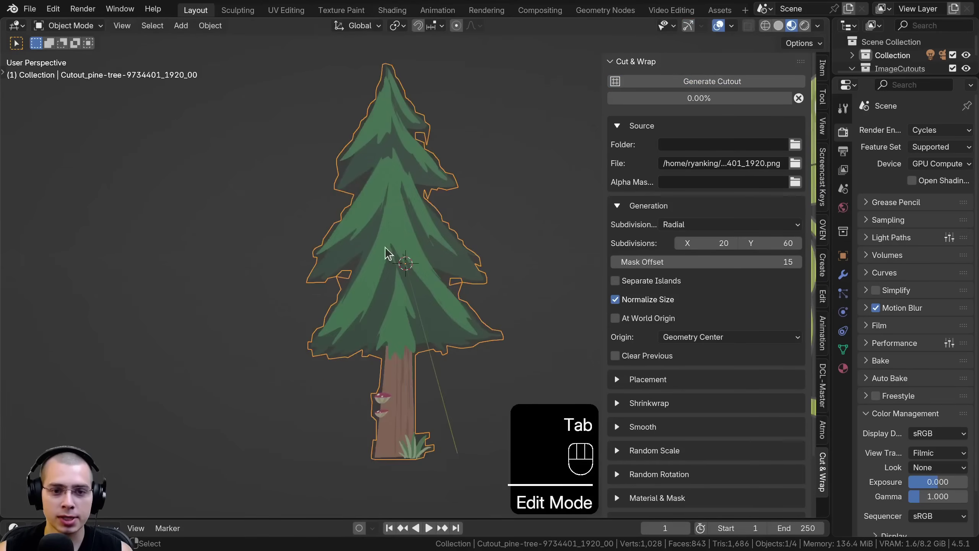
- Check the pine tree cutout's mesh in Edit Mode and generate a second pine tree cutout with Y subdivisions of 20
key("Tab")
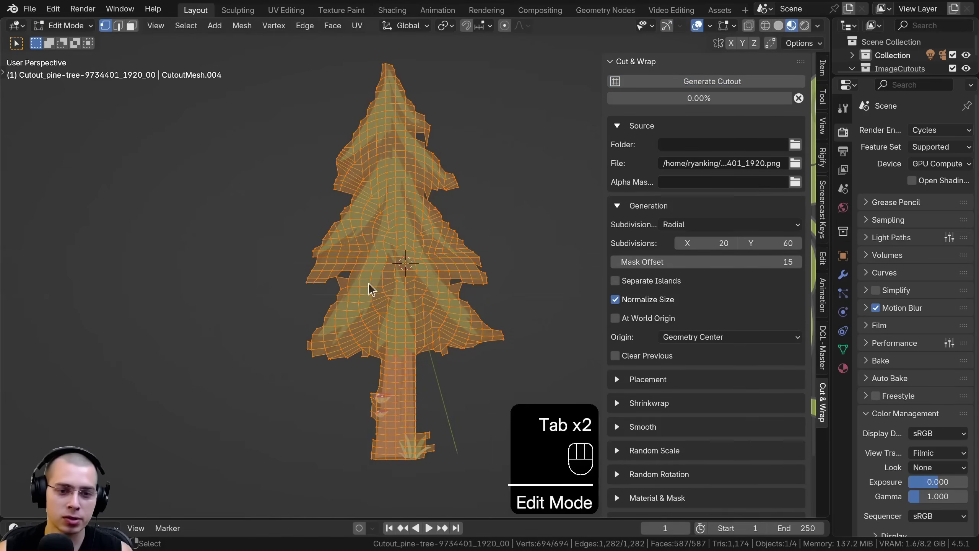
key("Tab")
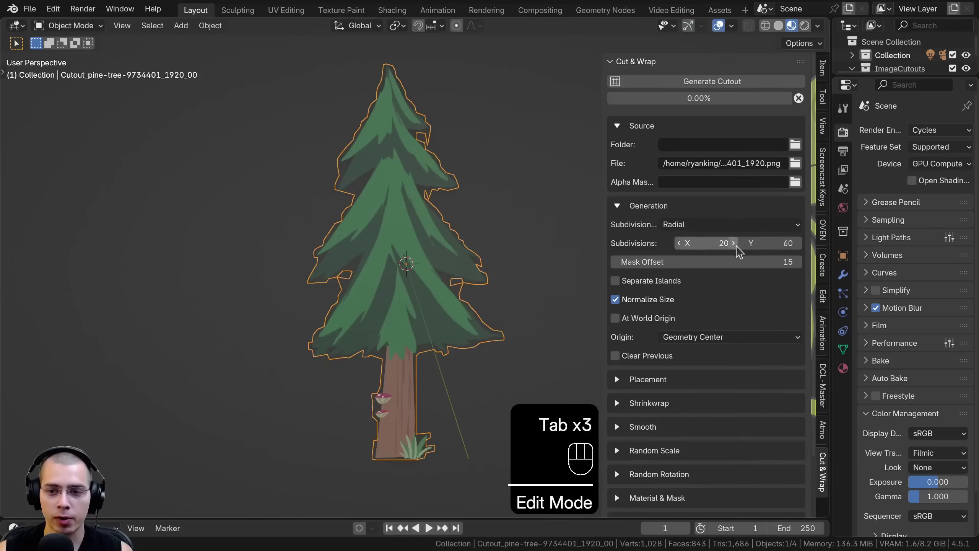
left_click_drag(765, 242, 744, 241)
left_click(765, 241)
type("20")
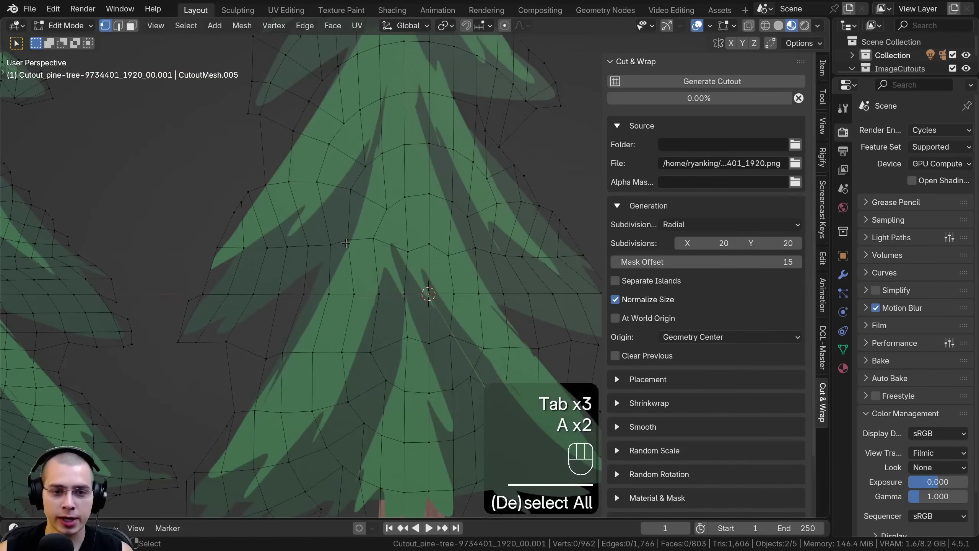
- Select the four corner vertices of one face near the middle of the coarser pine tree to examine its proportions
left_click(346, 243, "shift")
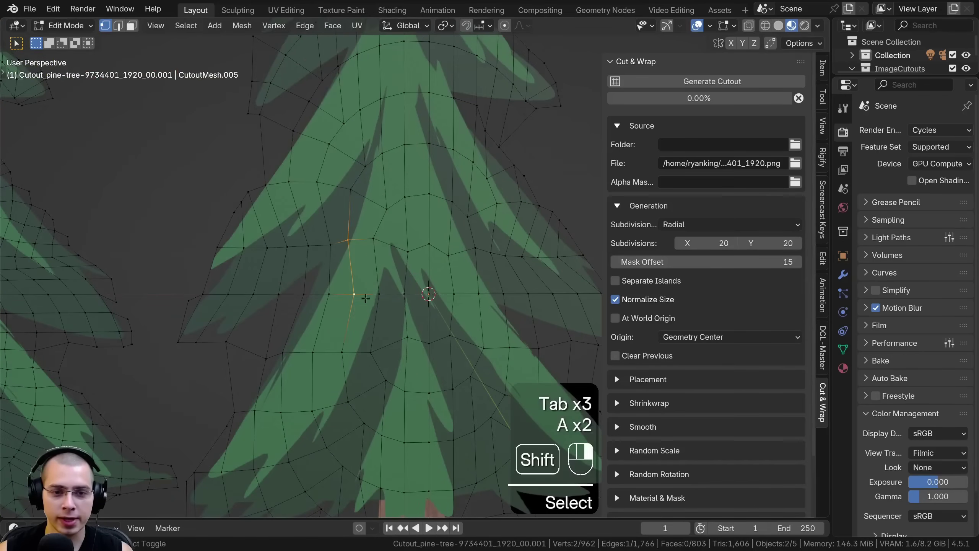
scroll(390, 41, "down", 4)
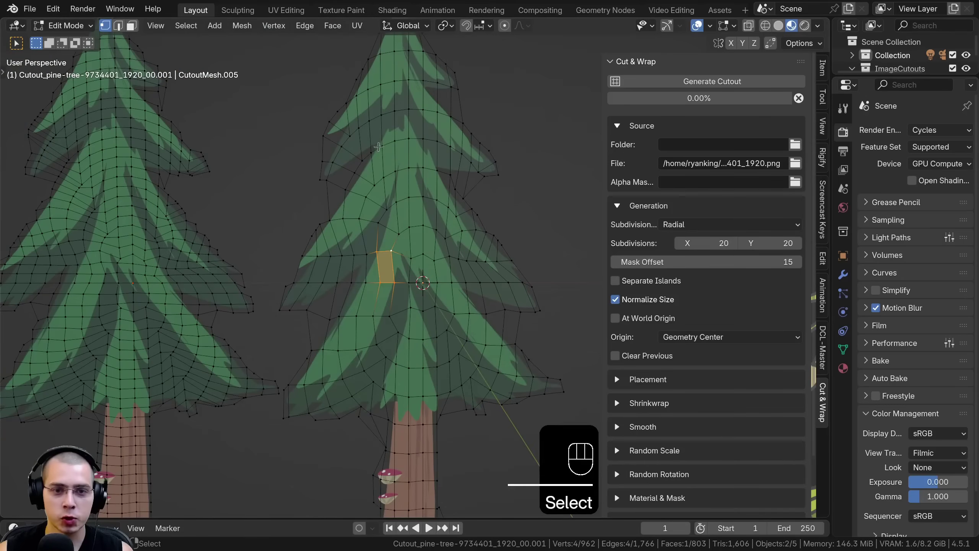
scroll(392, 284, "up", 4)
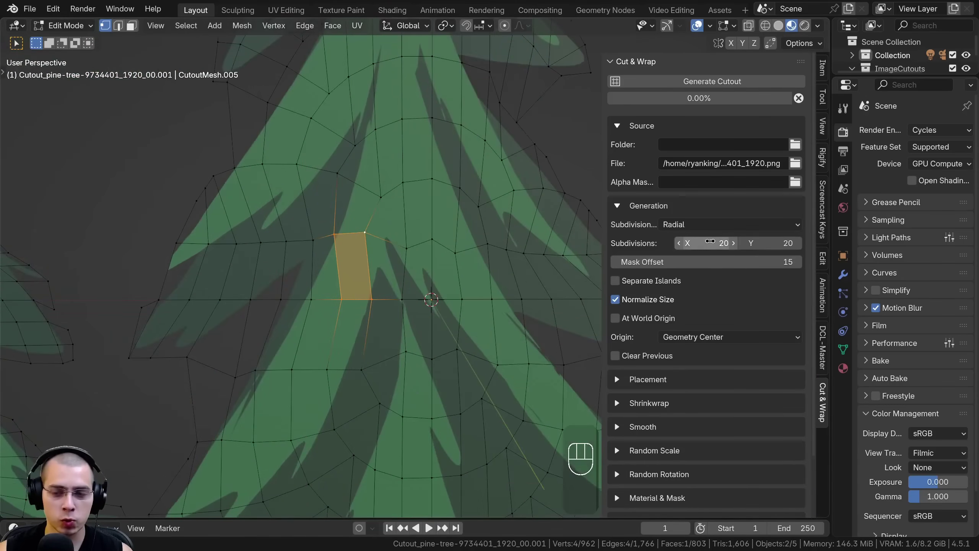
middle_click_drag(354, 218, 368, 205, "shift")
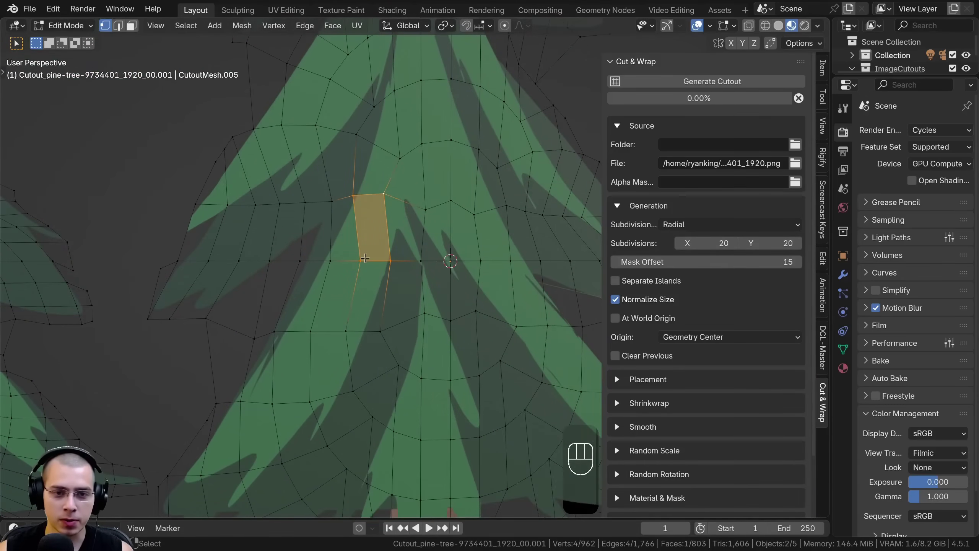
scroll(314, 241, "down", 5)
middle_click_drag(314, 241, 385, 231, "shift")
- Compare the mesh density of the two pine tree cutouts in Edit Mode, then their outlines in Object Mode
key("Tab")
key("Tab")
key("a")
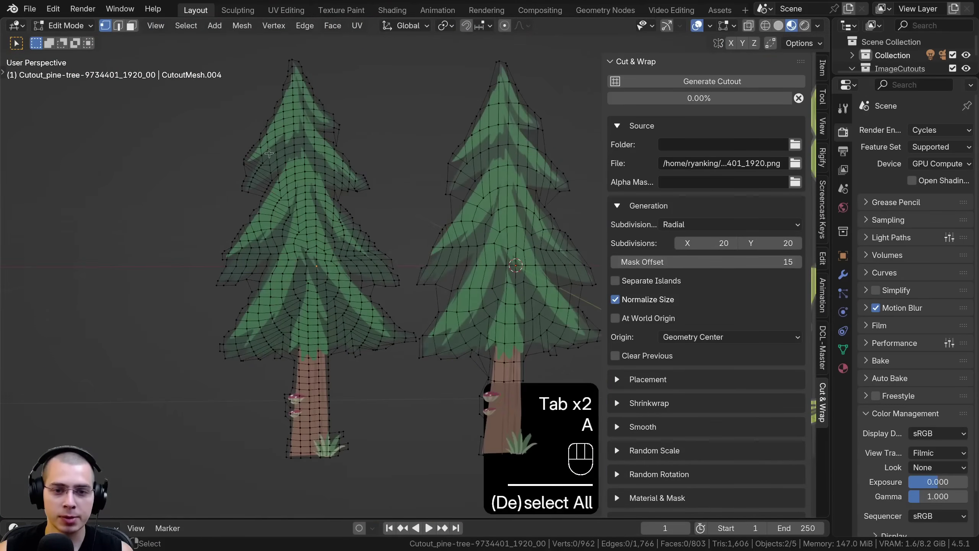
middle_click_drag(269, 153, 251, 163, "shift")
key("b")
left_click_drag(214, 103, 355, 418)
key("a")
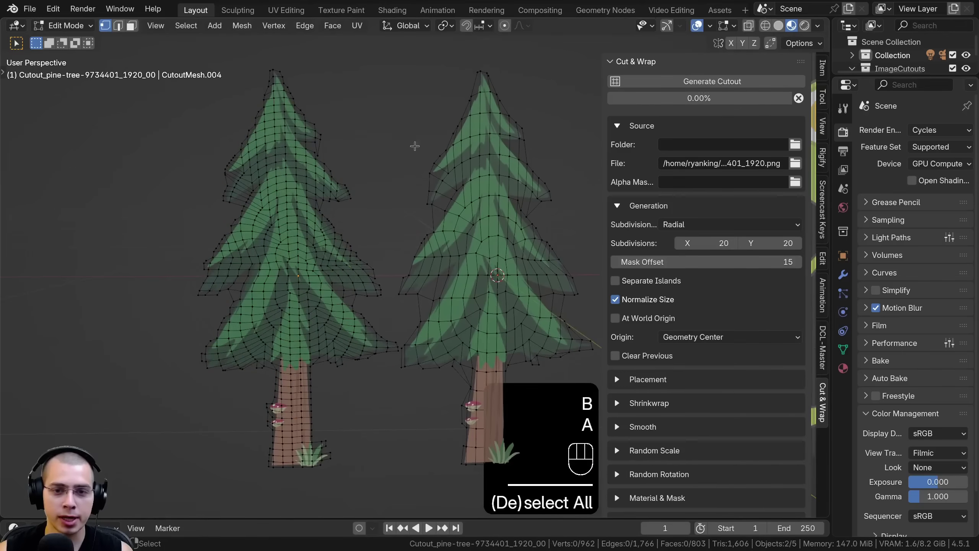
key("b")
left_click_drag(419, 77, 551, 426)
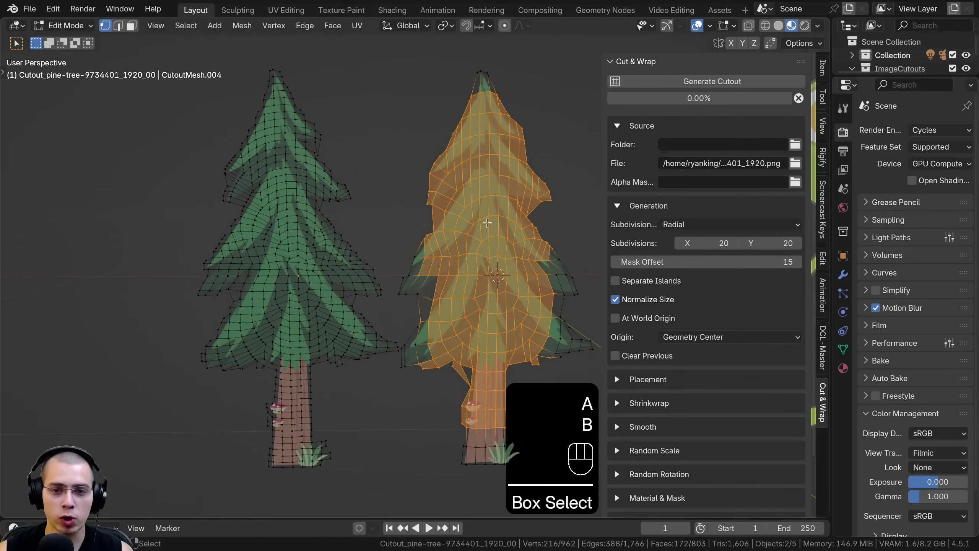
key("a")
key("b")
left_click_drag(395, 73, 159, 445)
key("a")
key("Tab")
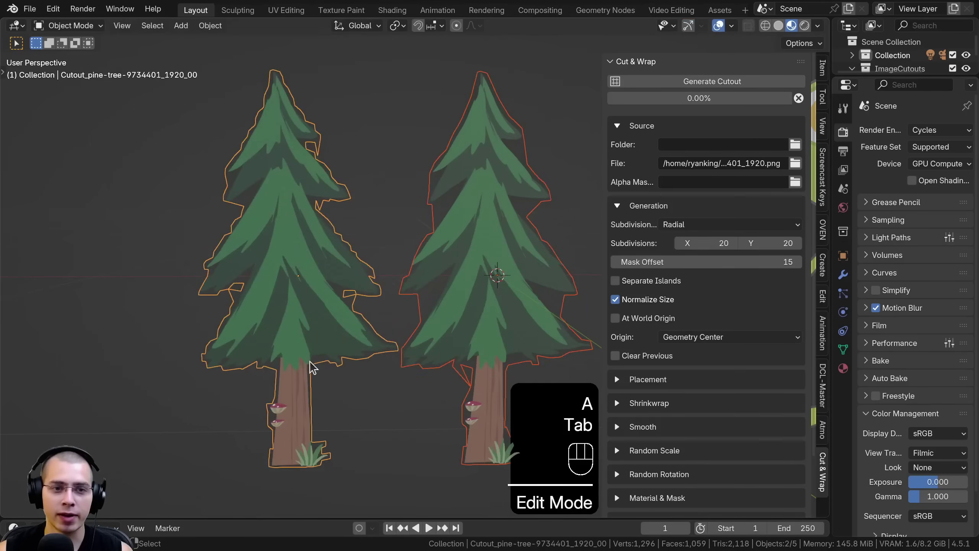
scroll(458, 337, "down", 1)
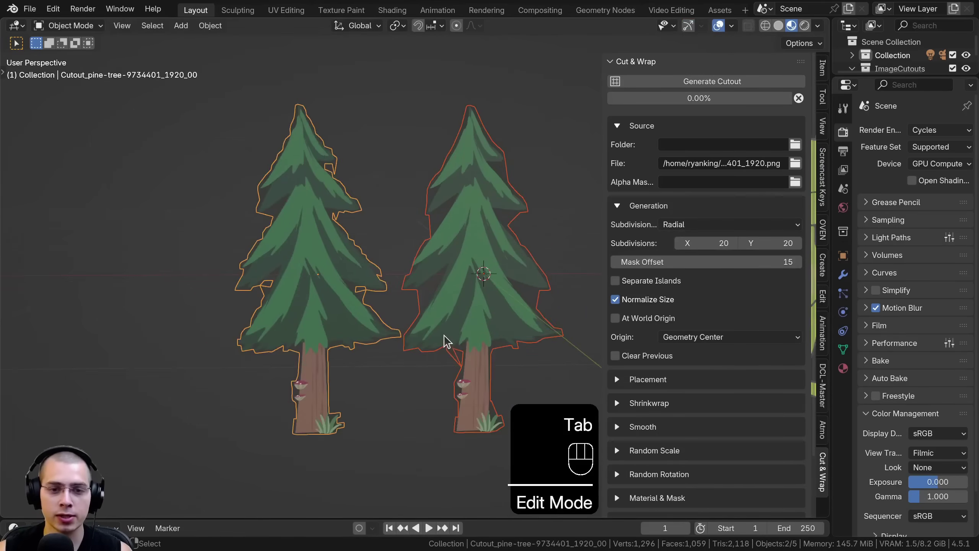
key("Tab")
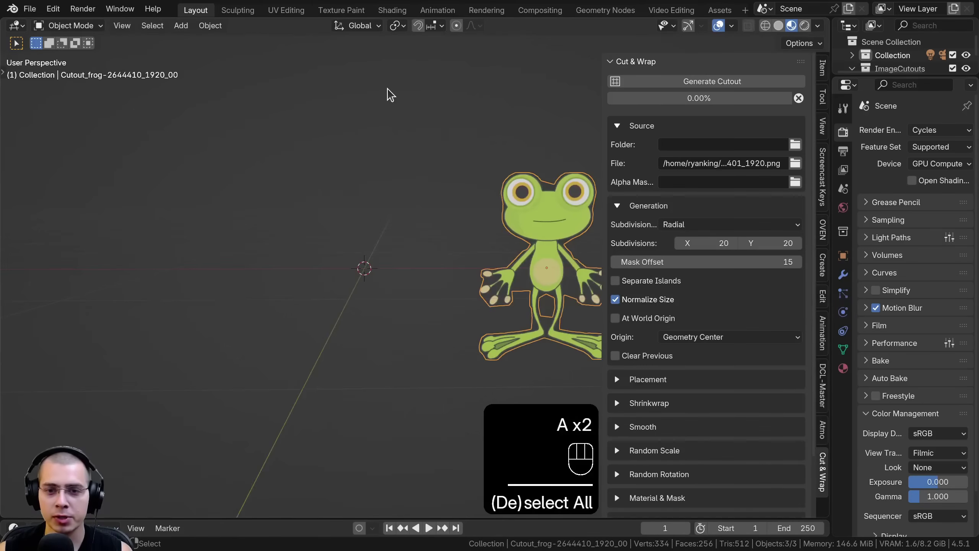
- Delete all cutout objects from the scene
key("x")
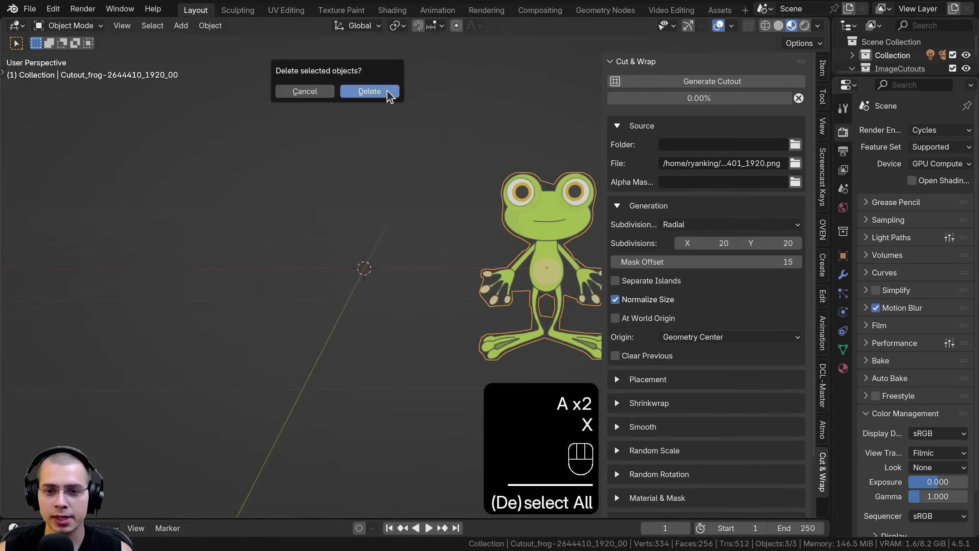
left_click(389, 93, "shift")
middle_click_drag(382, 187, 352, 164, "shift")
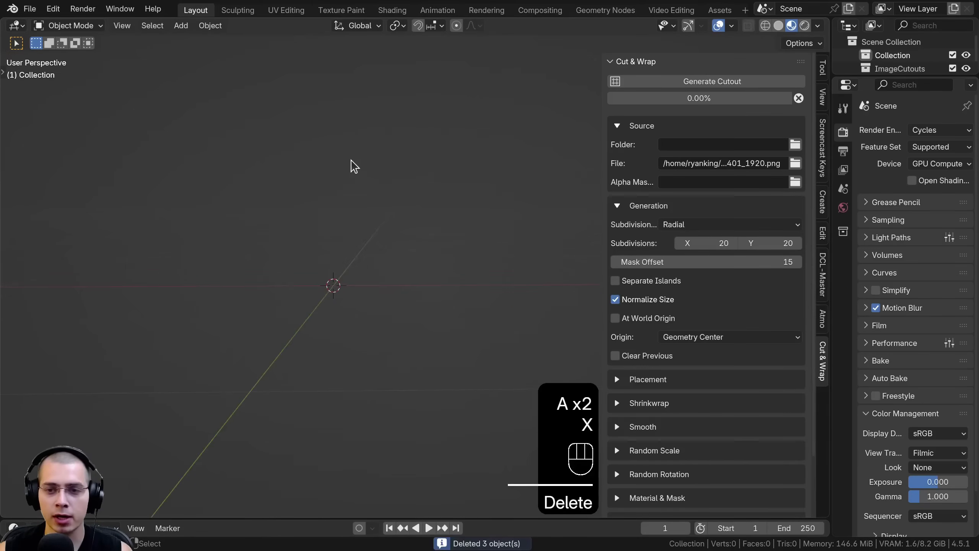
- Load fragile-485222.png as the source file and generate its cutout
left_click(795, 164)
left_click(517, 112)
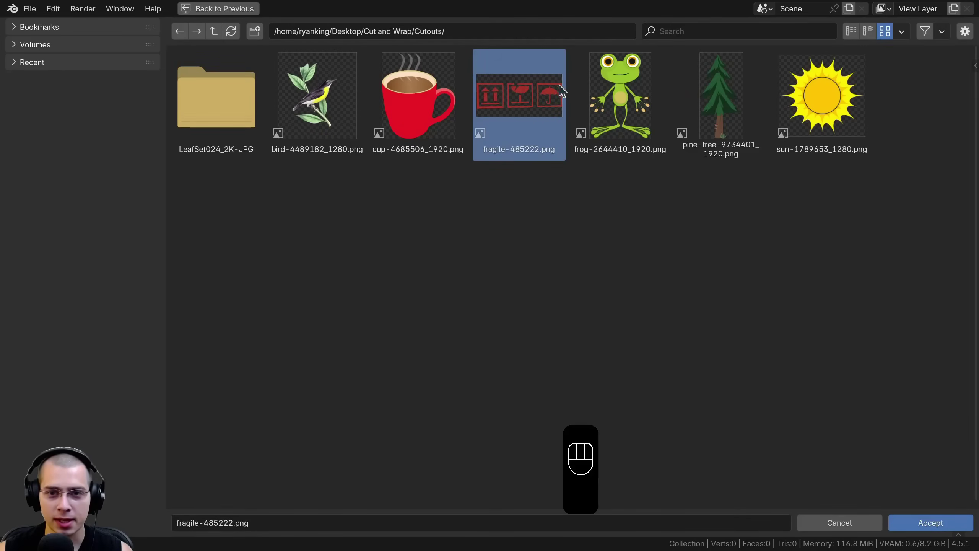
double_click(512, 106)
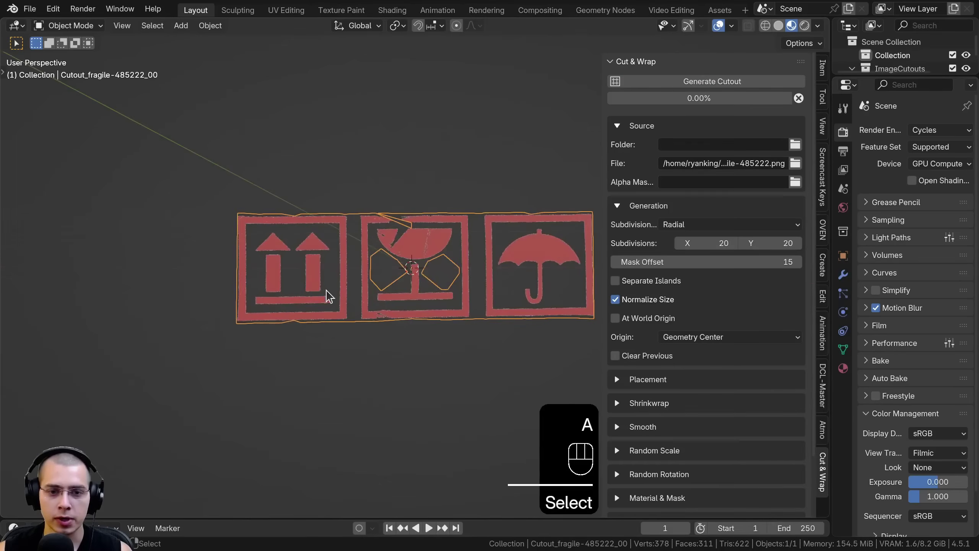
- Examine the radial mesh layout of the fragile sign cutout in Edit Mode
scroll(337, 202, "up", 3)
middle_click_drag(326, 289, 374, 228)
scroll(372, 236, "down", 1)
key("Tab")
scroll(375, 228, "up", 2)
key("a")
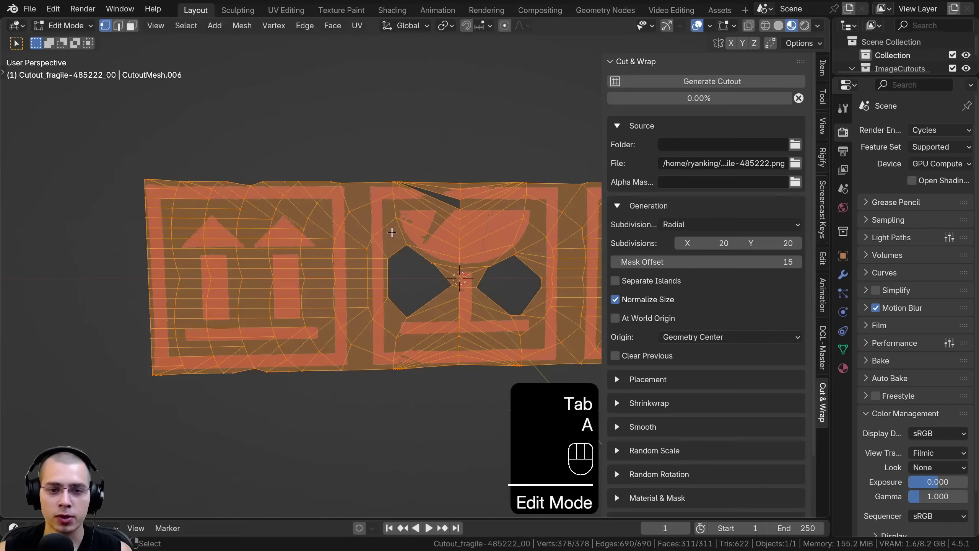
key("Tab")
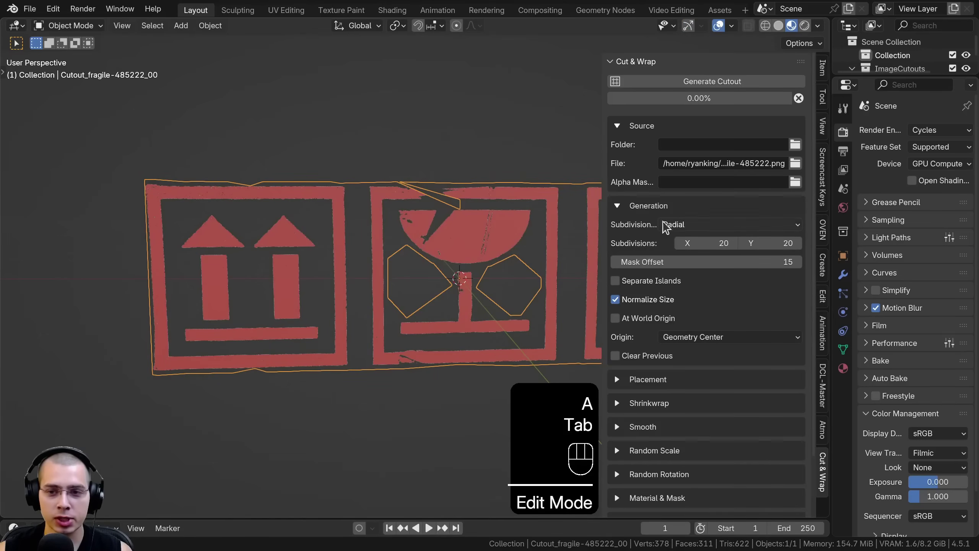
- Widen the add-on sidebar and replace the fragile sign cutout with one generated in Grid subdivision mode
left_click_drag(601, 223, 509, 224)
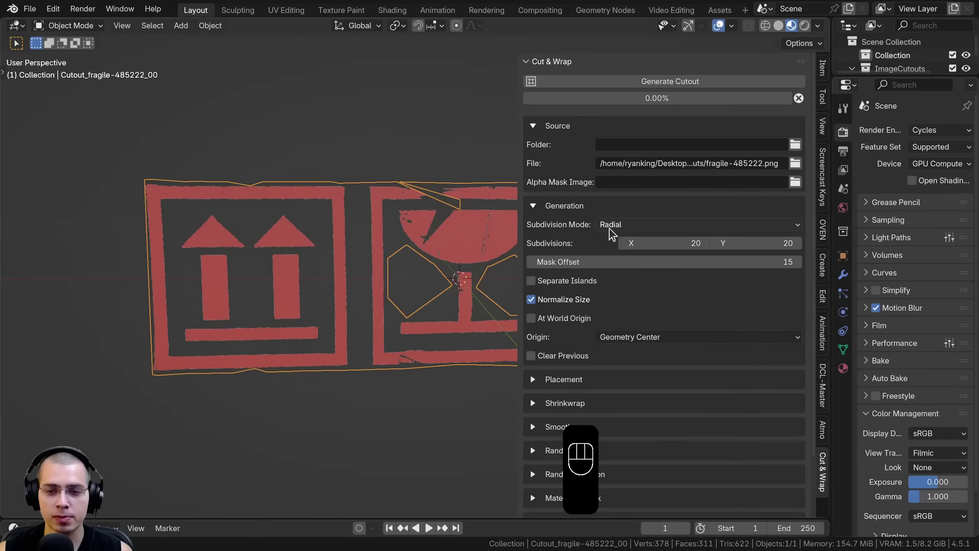
key("Tab")
key("Tab")
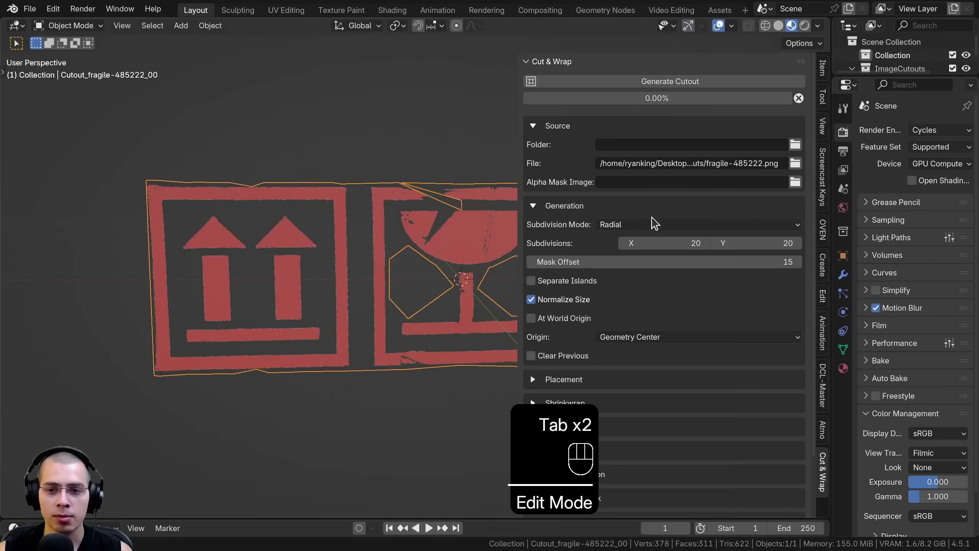
left_click(642, 225)
left_click(629, 257)
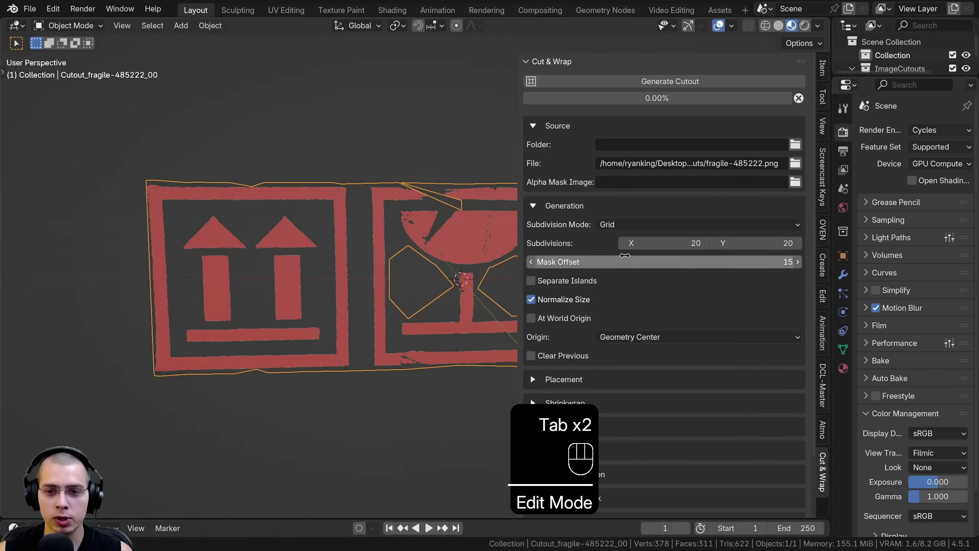
key("x")
left_click(617, 85)
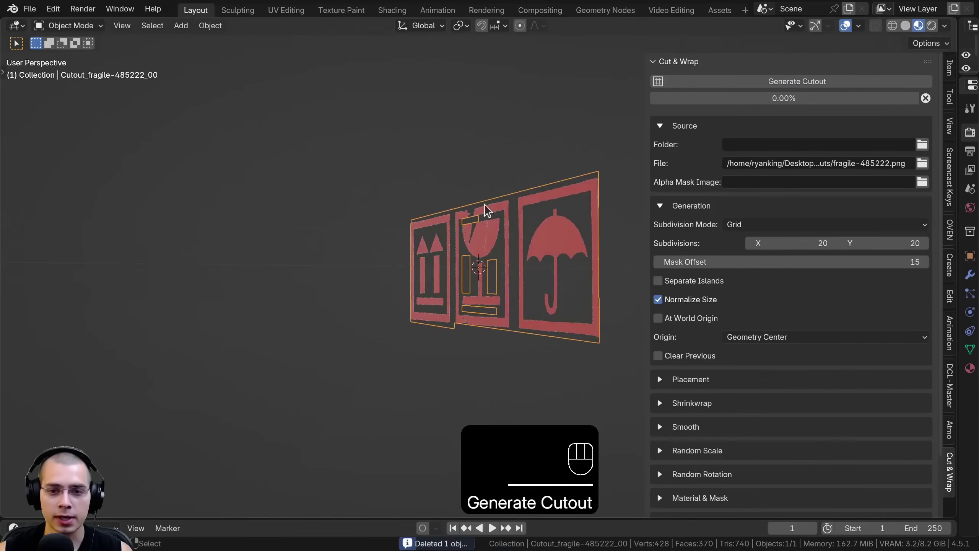
- Examine the grid mesh across the three fragile signs in Edit Mode, with its geometry both selected and deselected
key("Tab")
key("a")
key("a")
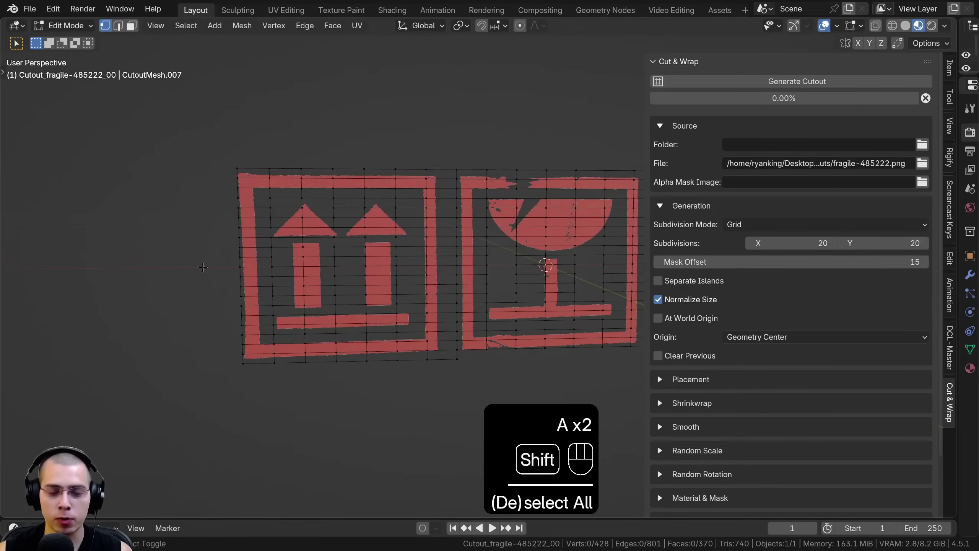
middle_click_drag(375, 345, 262, 308, "shift")
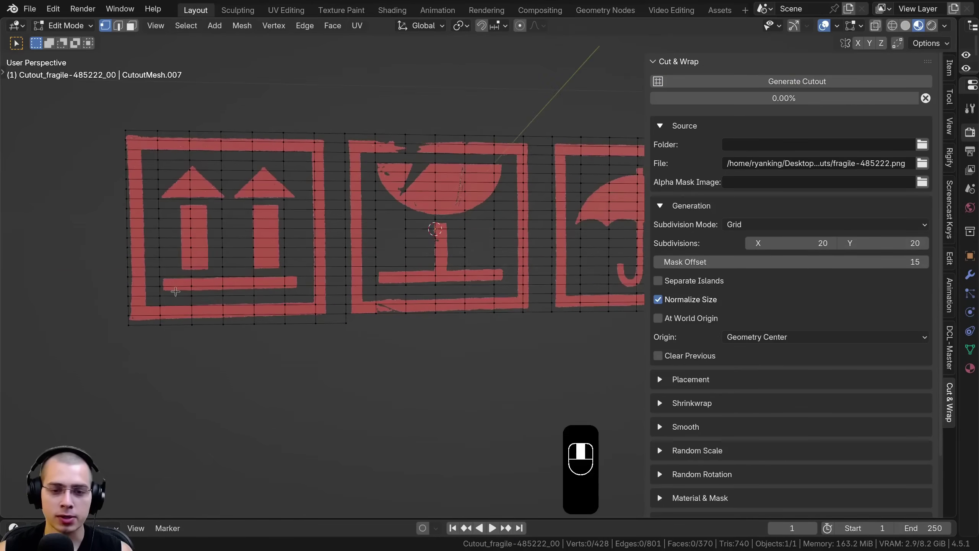
left_click(752, 228)
middle_click_drag(311, 183, 269, 197, "shift")
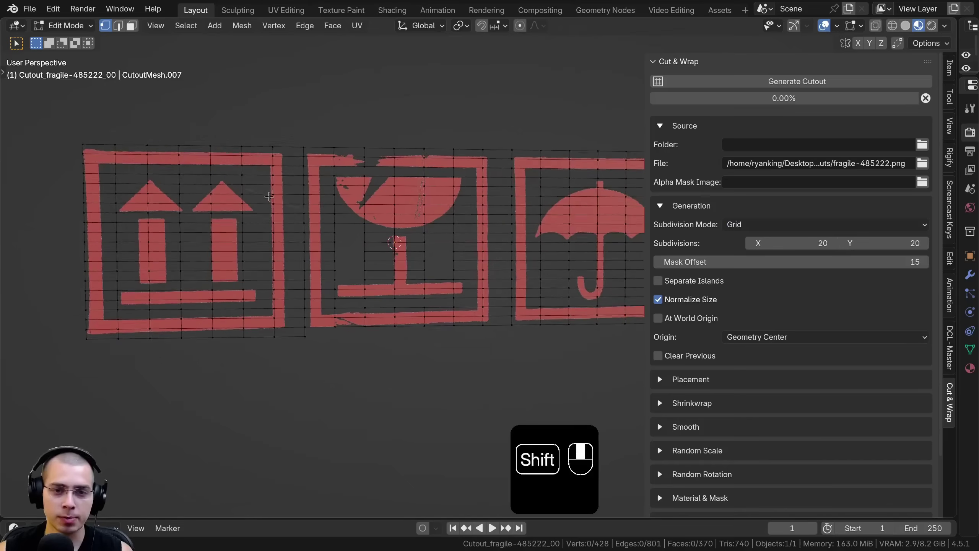
scroll(164, 166, "down", 1)
key("a")
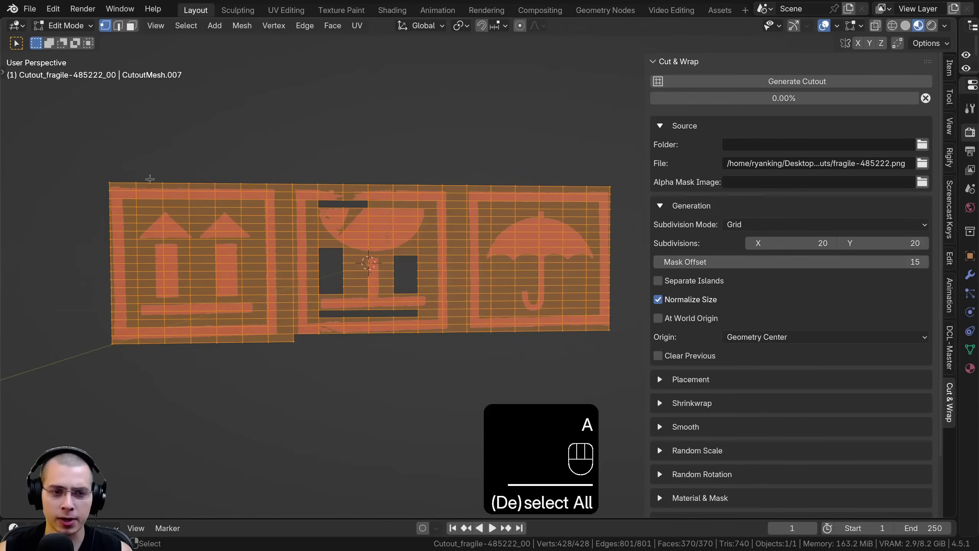
key("a")
key("Tab")
- Replace the fragile sign cutout with one generated in Radial subdivision mode with Separate Islands enabled
left_click(747, 226)
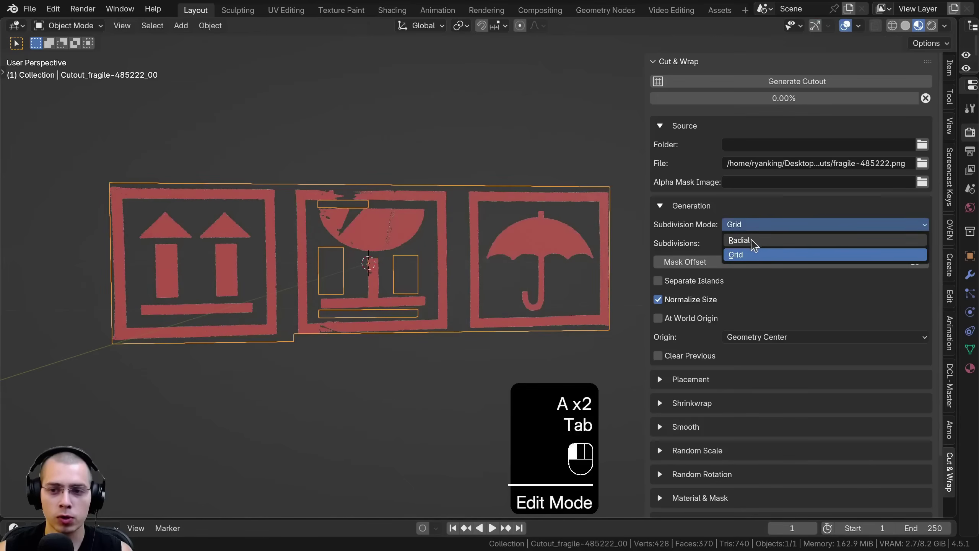
left_click(751, 241)
middle_click_drag(372, 219, 367, 256)
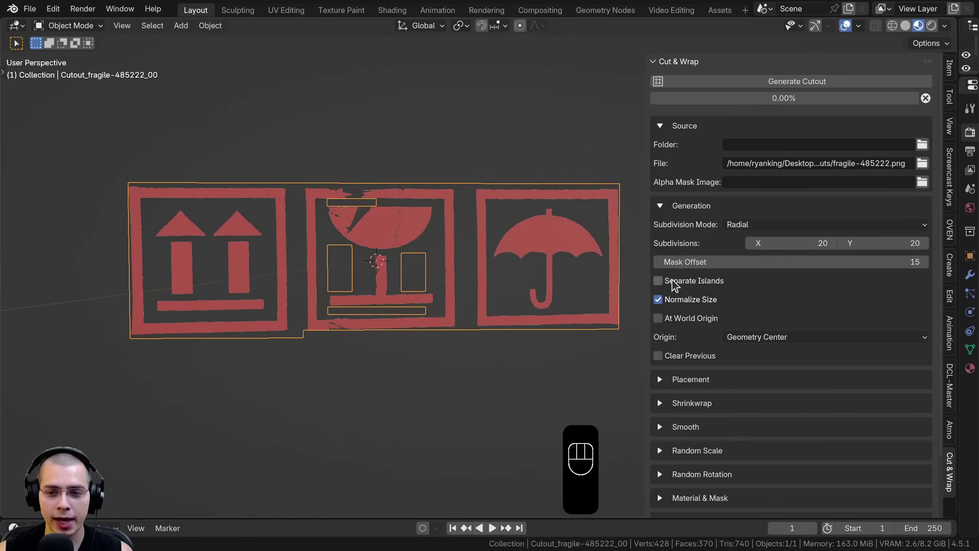
left_click(659, 281)
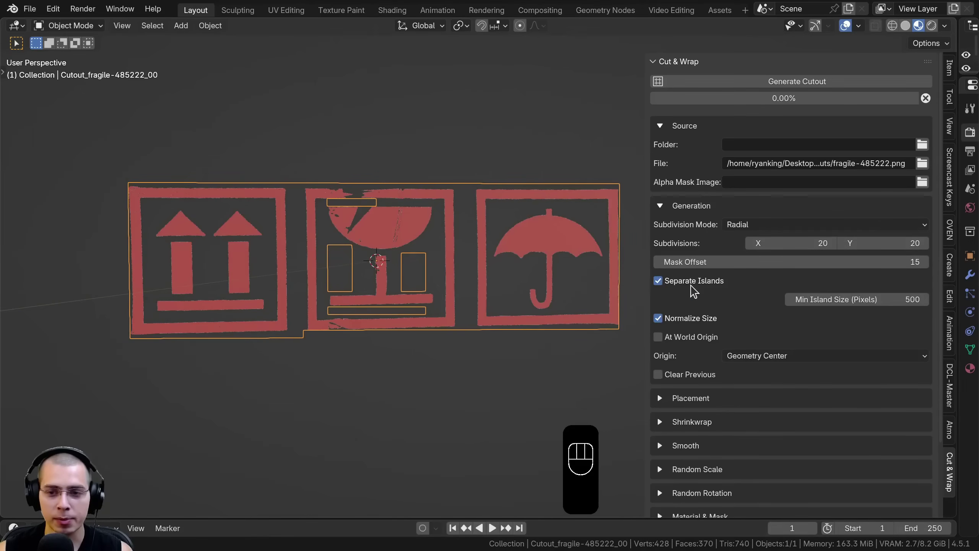
key("x")
left_click(387, 255)
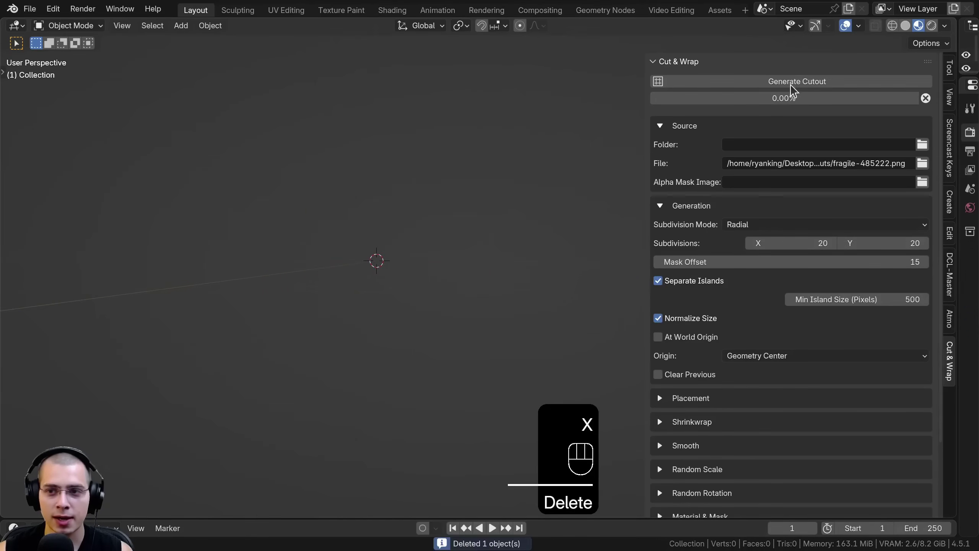
left_click(791, 83)
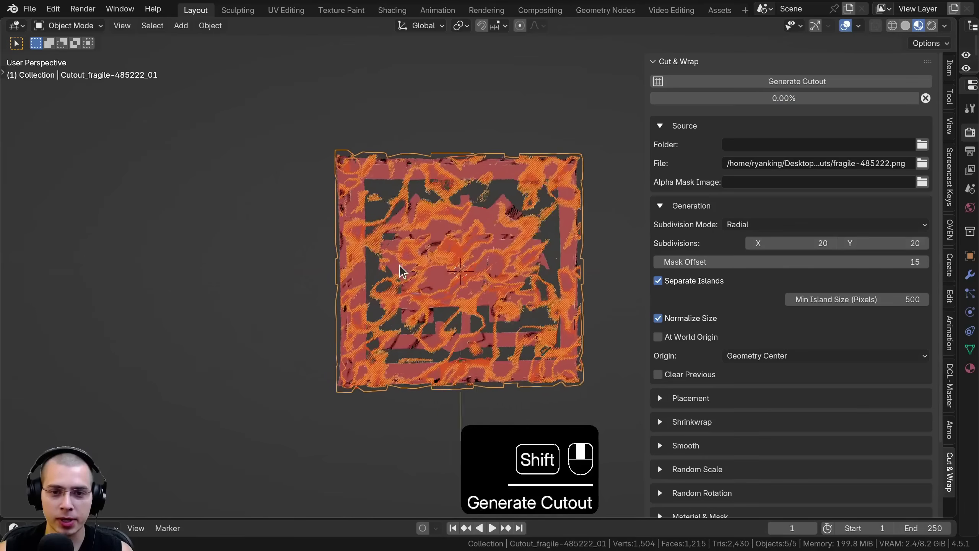
- Move the umbrella sign island out of the overlapping pile to its left
middle_click_drag(399, 265, 444, 268)
left_click(538, 272)
middle_click_drag(538, 271, 472, 264)
scroll(473, 265, "down", 2)
key("g")
left_click(252, 249)
- Move the glass stem and base island to the right of the pile and the arrows sign island above it
left_click(462, 273)
key("g")
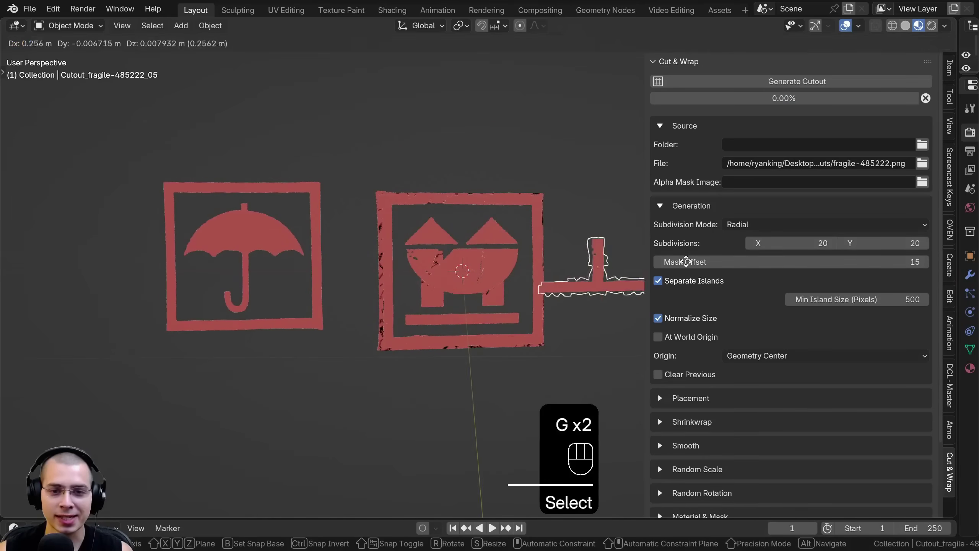
left_click(749, 258)
right_click(459, 279)
key("g")
left_click(371, 45)
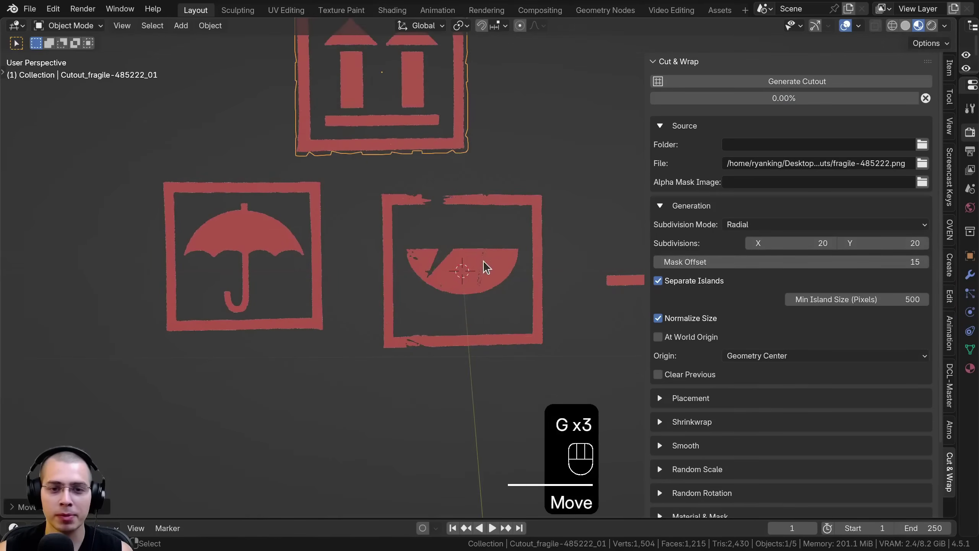
- Move the glass bowl island to the right of the arrows sign and reposition the broken square frame near the 3D cursor
scroll(484, 263, "down", 1)
middle_click_drag(483, 262, 464, 282)
left_click(465, 281)
key("g")
left_click(587, 122)
left_click(469, 224)
key("g")
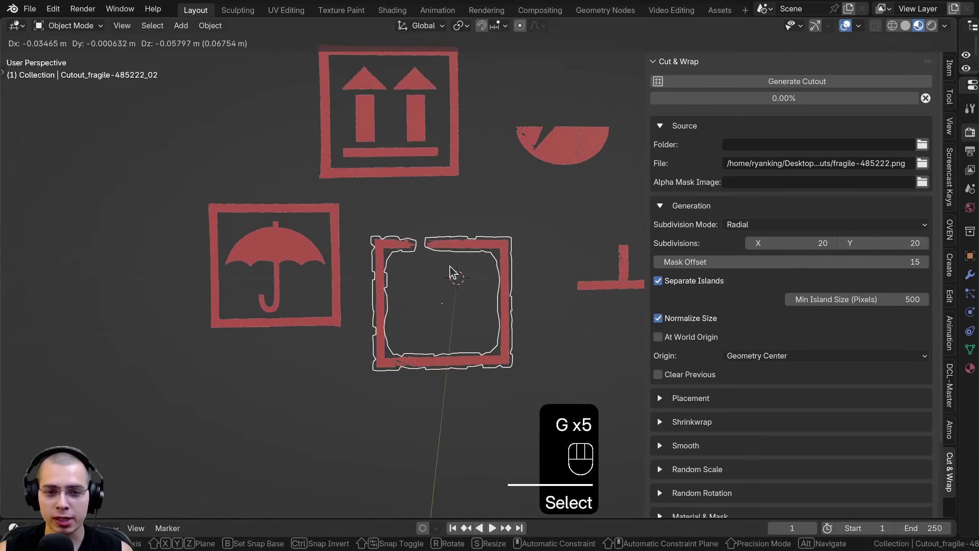
left_click(453, 274)
- Move the umbrella sign island farther to the left of the empty frame
scroll(418, 131, "down", 1)
left_click(388, 137)
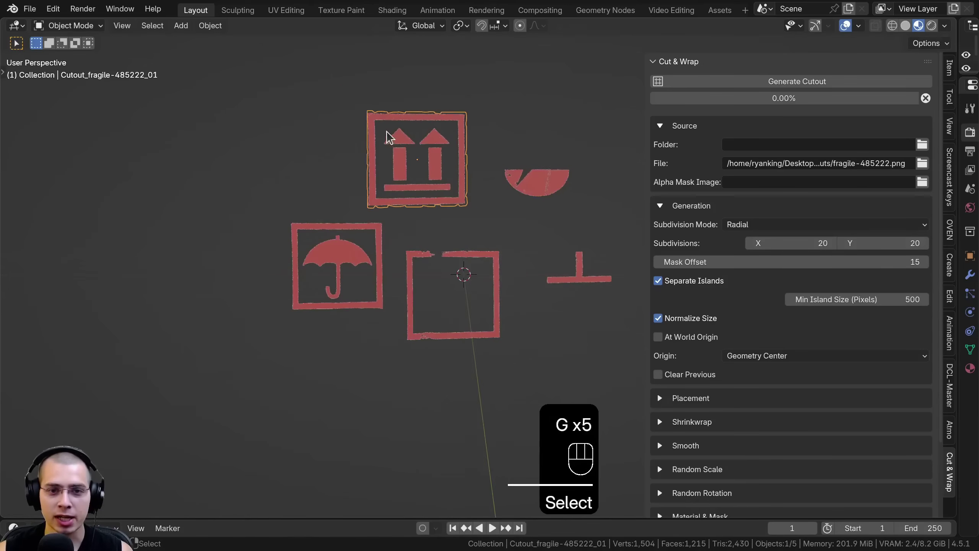
left_click(332, 234)
key("g")
left_click(299, 243)
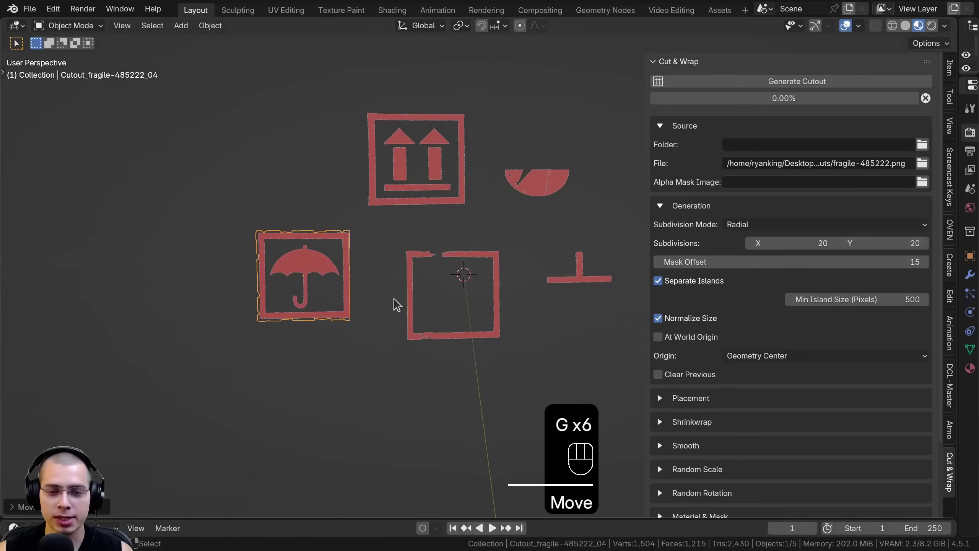
- Move the umbrella sign and glass bowl islands back onto the overlapping pile around the square frame
middle_click_drag(433, 179, 427, 179, "shift")
key("g")
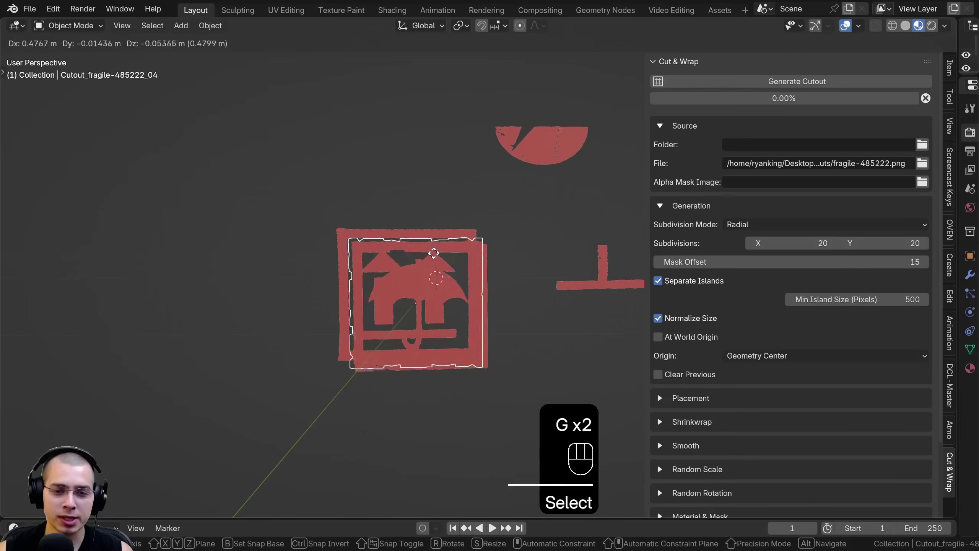
left_click(517, 168)
left_click(517, 168)
key("g")
left_click(515, 158)
key("g")
left_click(404, 296)
- Delete all the overlapping cutout islands from the scene
key("a")
key("a")
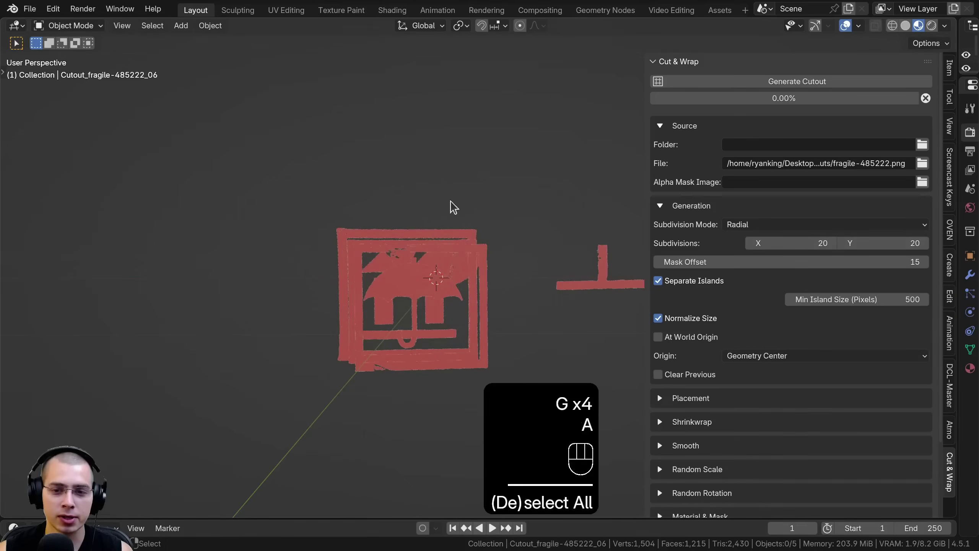
key("x")
left_click(444, 184)
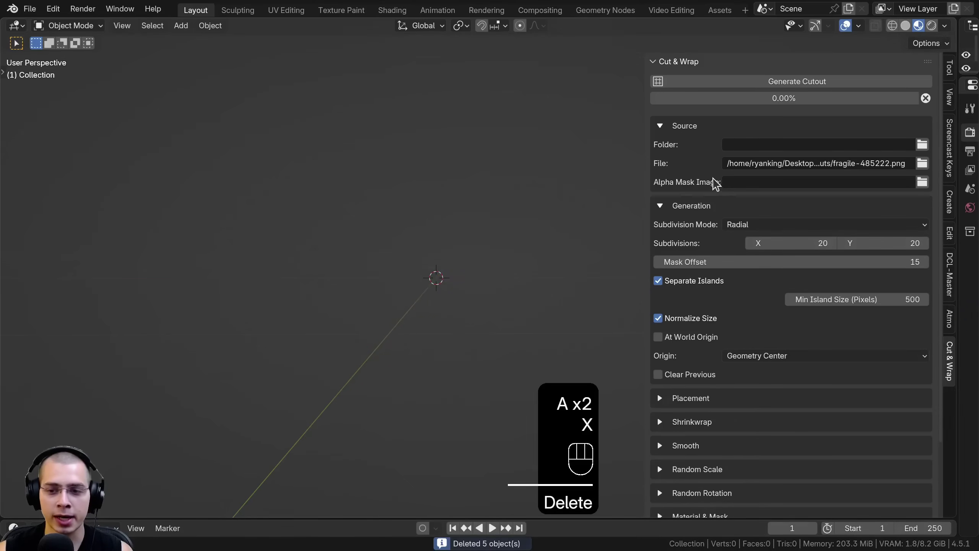
- Set the Placement to Next to Each Other with a Tile Margin of 10 px and generate the fragile sign cutout
scroll(660, 330, "down", 4)
left_click(662, 318)
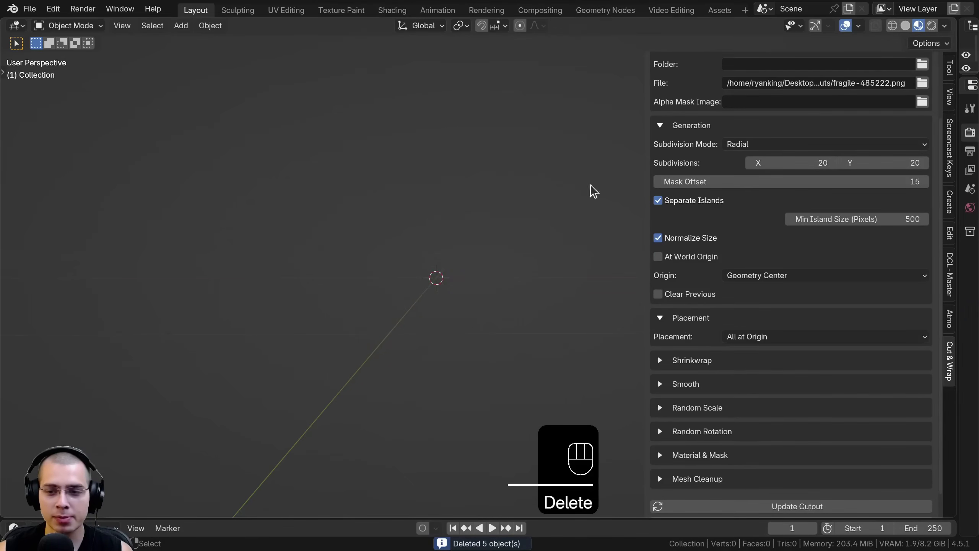
left_click(746, 340)
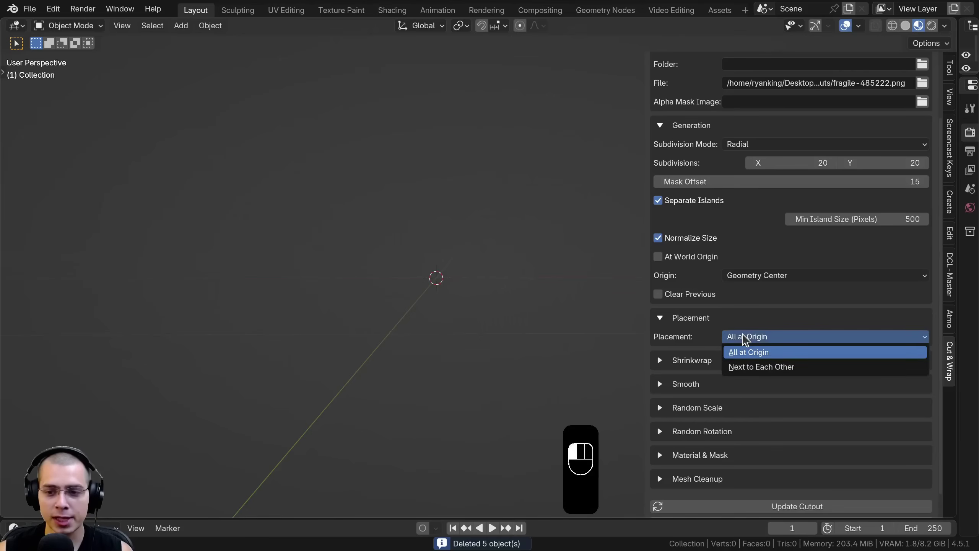
left_click(751, 369)
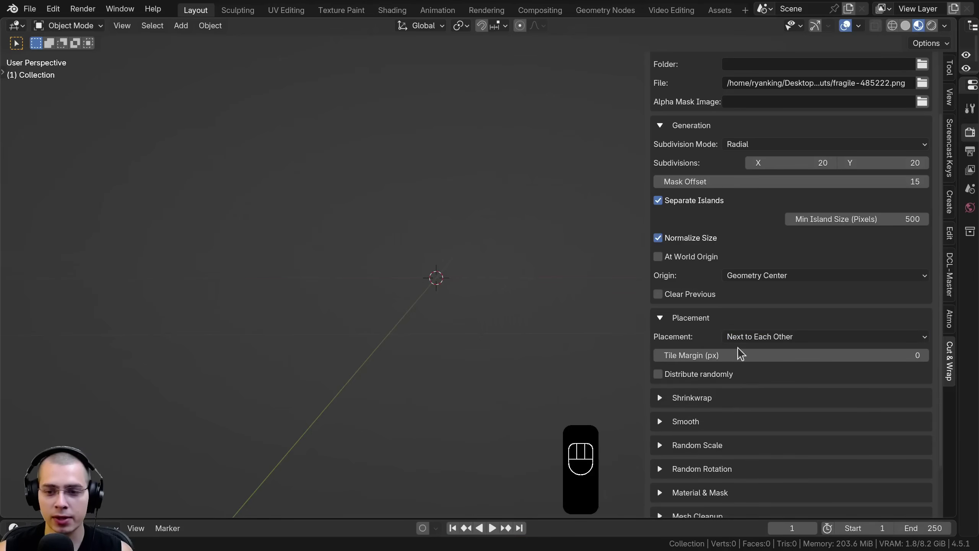
scroll(739, 350, "up", 5)
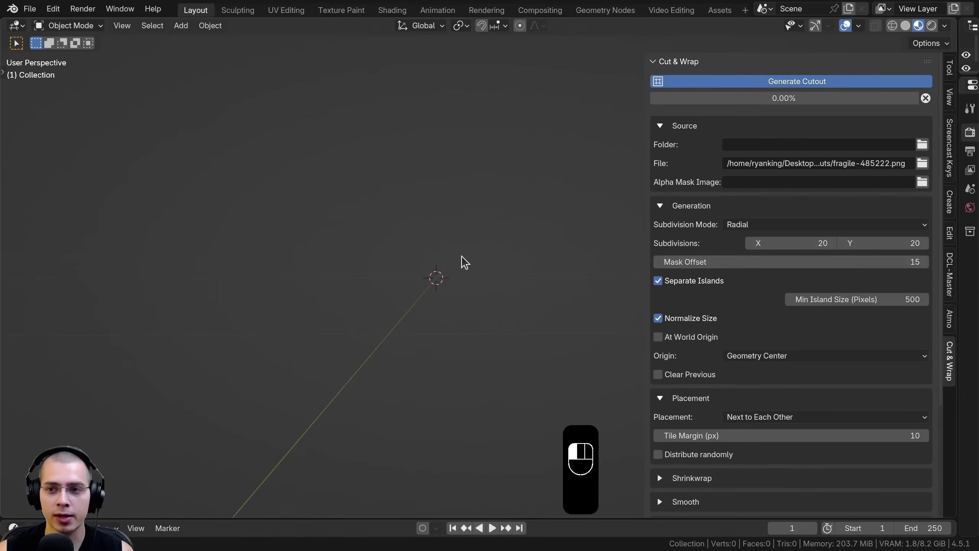
- Select the generated fragile sign islands one by one to examine how they are laid out side by side
key("a")
key("a")
key("a")
key("a")
left_click(257, 250)
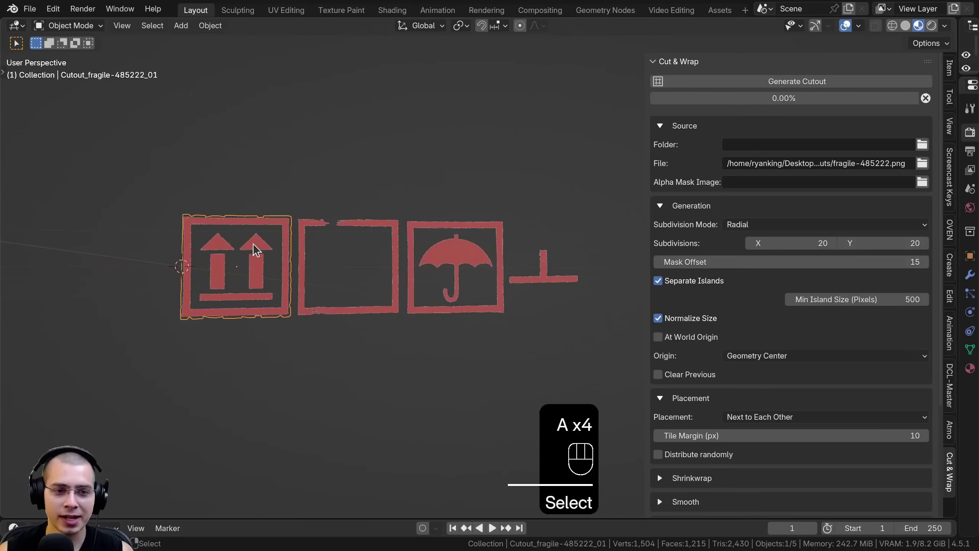
left_click(546, 272)
left_click(471, 253)
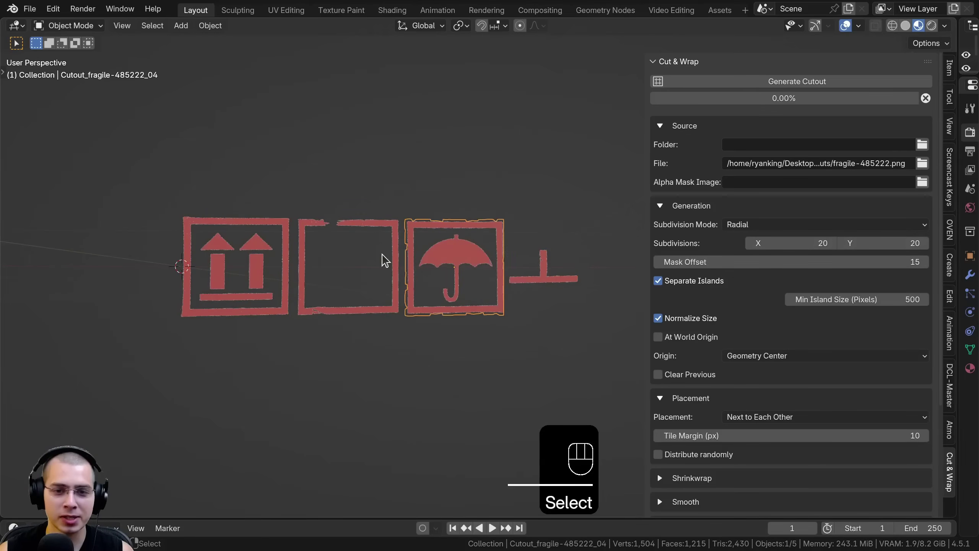
left_click(370, 253)
left_click(223, 261)
left_click(366, 228)
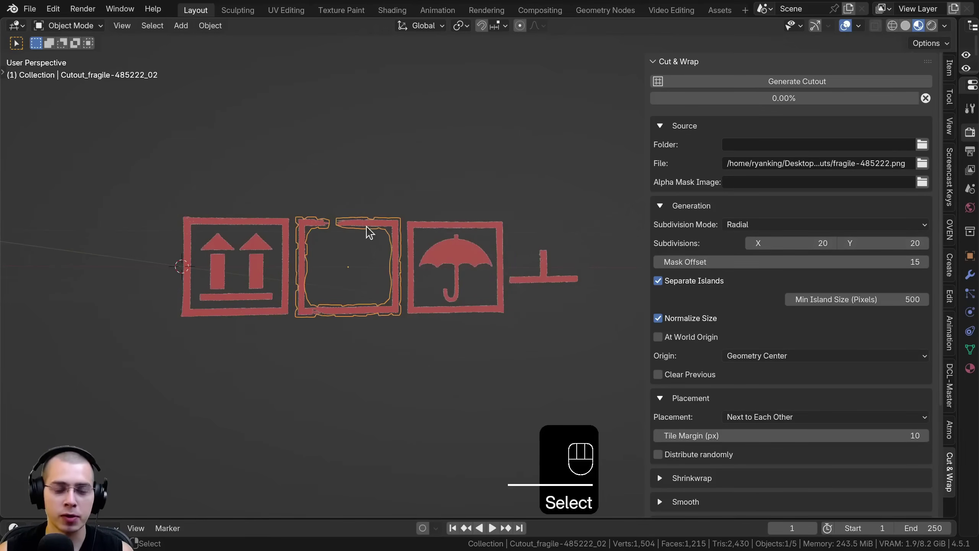
left_click(502, 272)
right_click(546, 279)
right_click(411, 246)
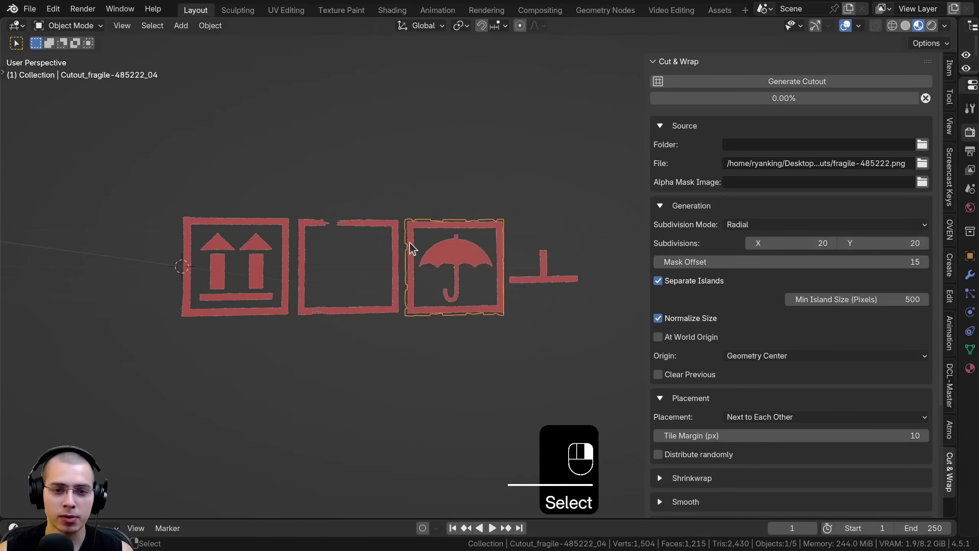
right_click(367, 226)
right_click(240, 250)
middle_click_drag(297, 258, 294, 266, "shift")
- Delete the whole row of fragile sign islands
key("a")
key("a")
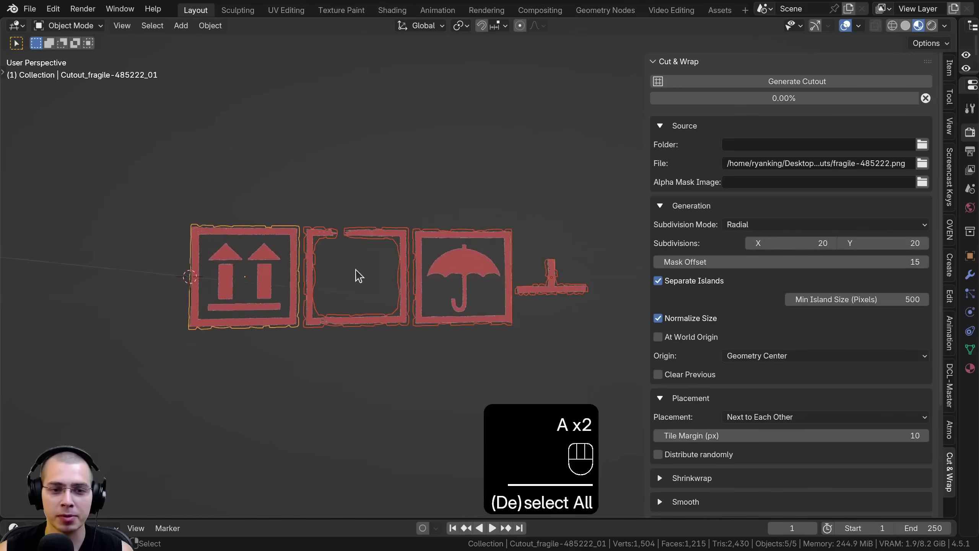
scroll(432, 133, "up", 1)
key("x")
left_click(427, 136)
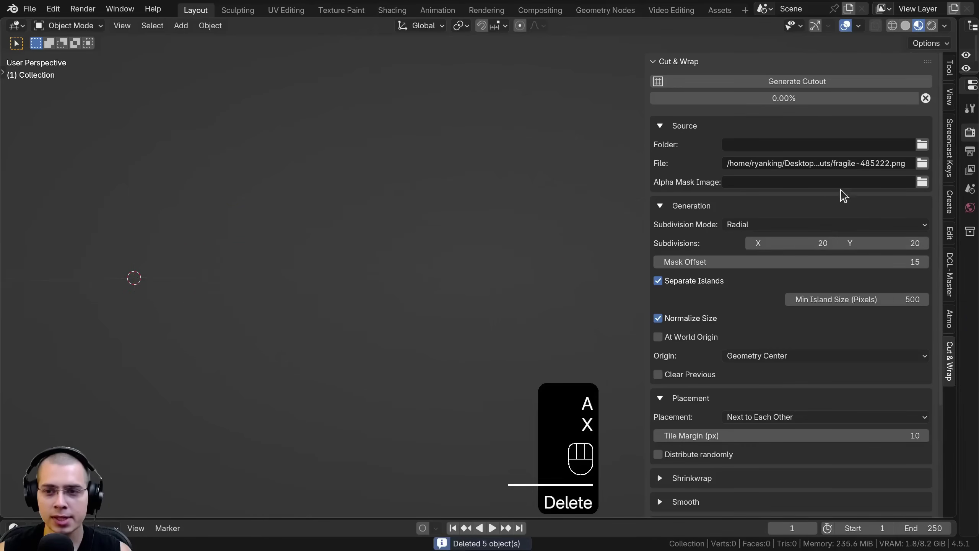
- Clear the source File path and set the source Folder to the Cutouts directory
left_click(836, 162)
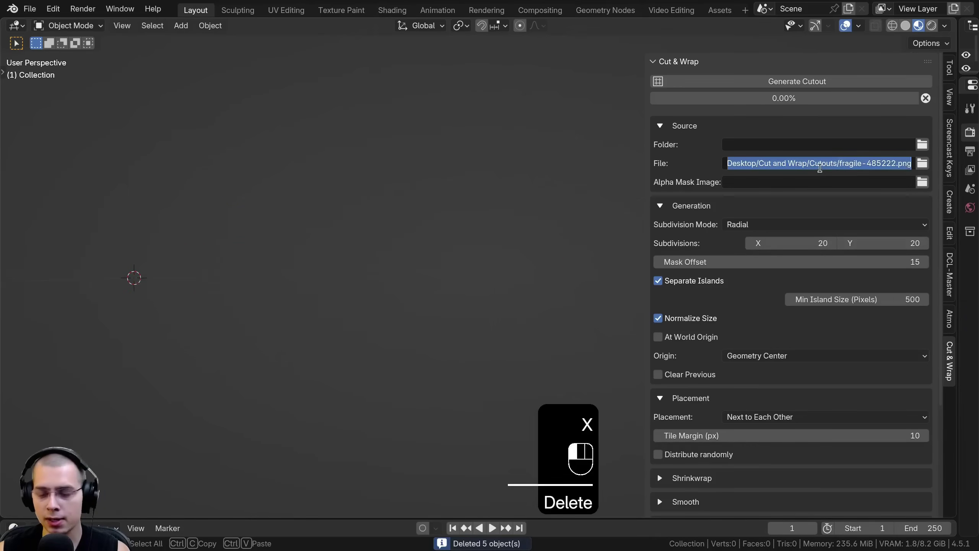
key("BackSpace")
left_click(821, 174)
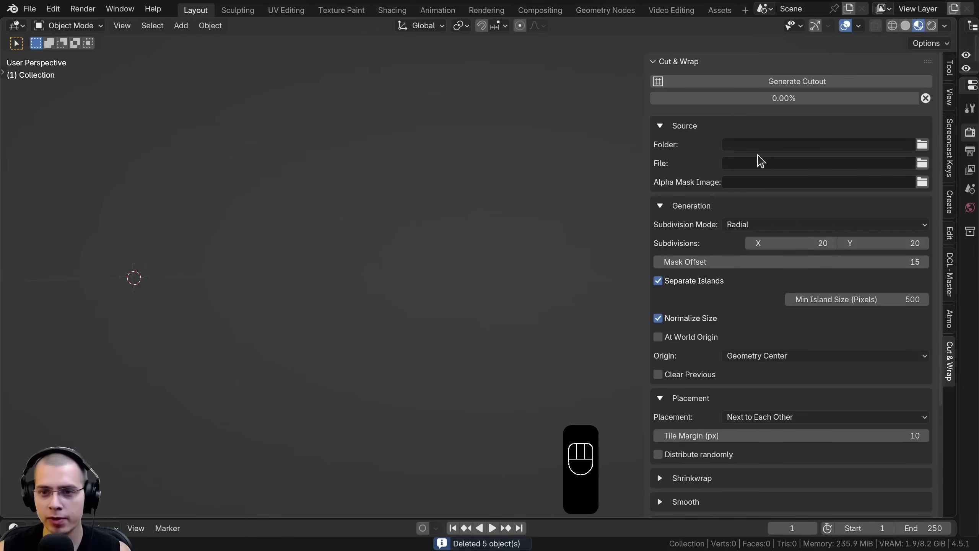
left_click(923, 145)
left_click(907, 526)
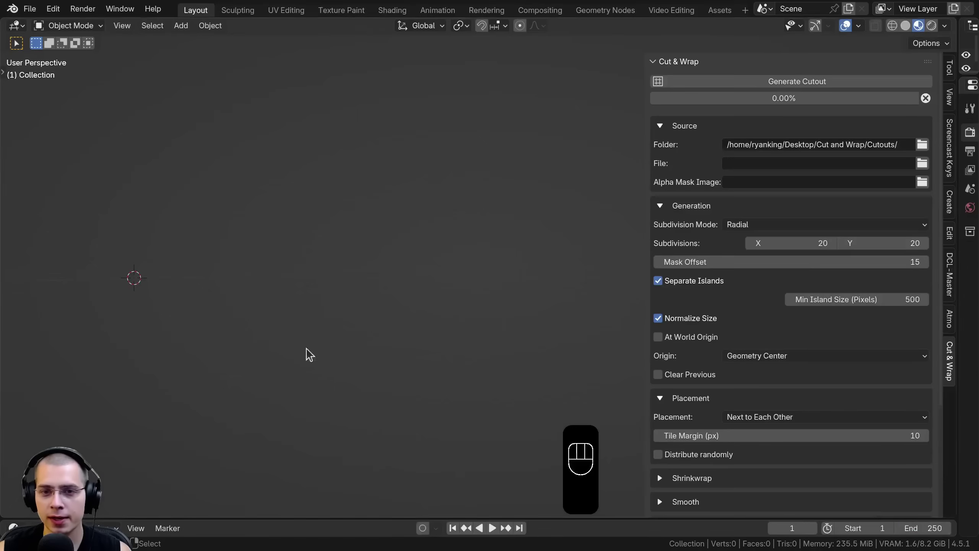
- Keep the Placement at Next to Each Other and generate cutouts from all images in the folder
scroll(719, 155, "down", 2)
scroll(719, 154, "down", 6)
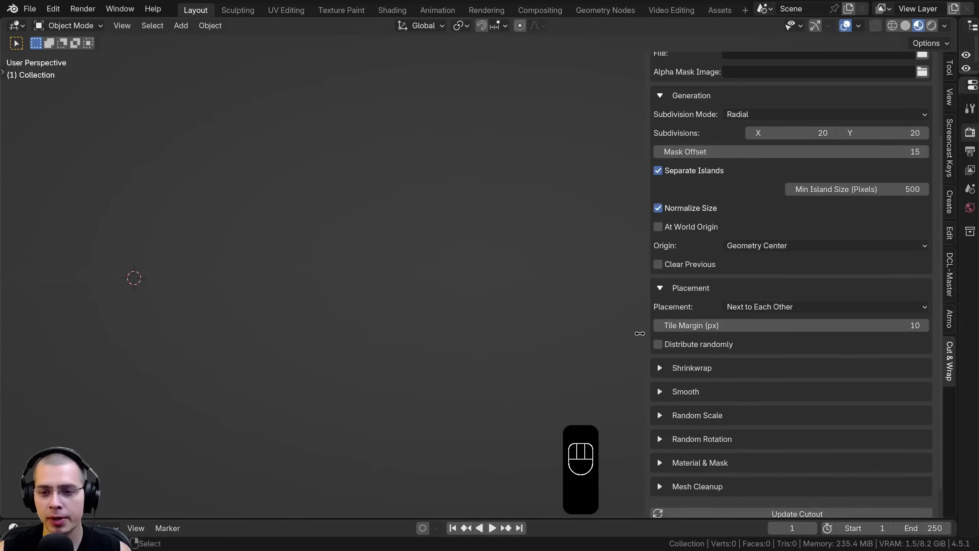
left_click(737, 308)
left_click(752, 309)
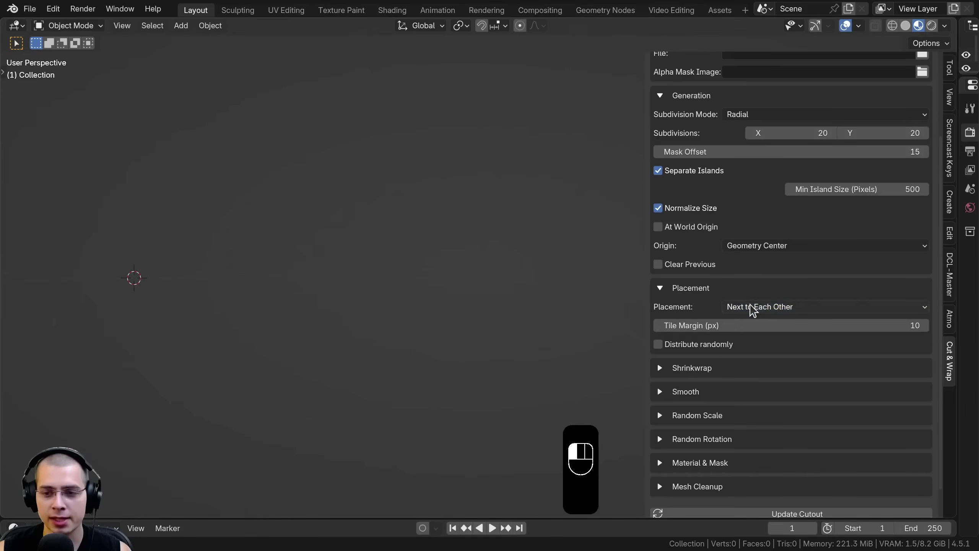
scroll(750, 231, "up", 8)
left_click(751, 81)
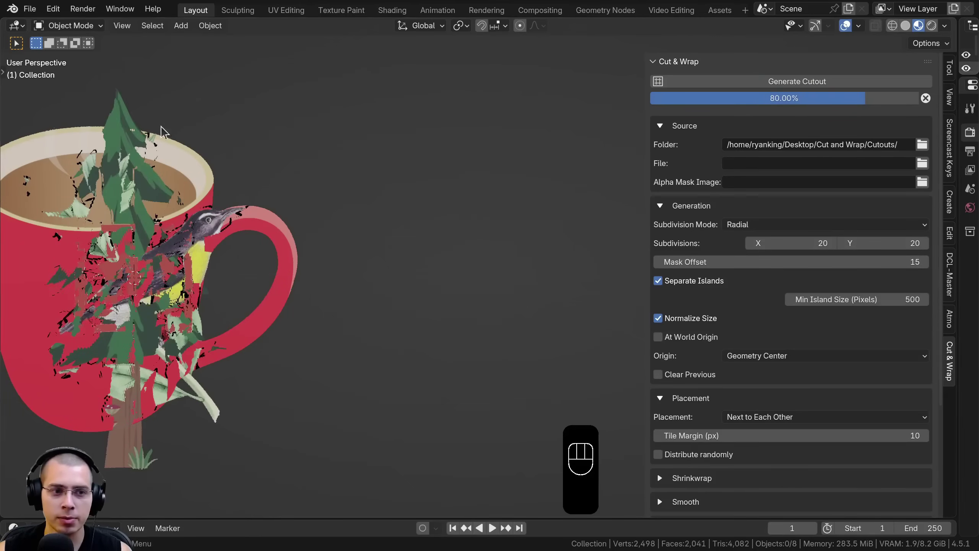
- Examine the row of generated cutouts, selecting the sun, frog, pine tree, bird and each fragile sign island
key("a")
left_click(500, 234)
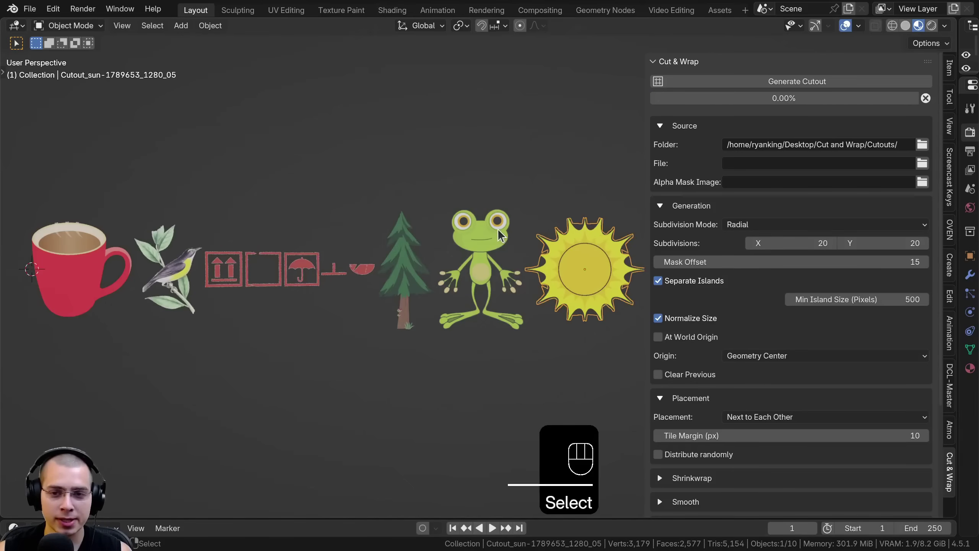
left_click(488, 241)
left_click(405, 249)
left_click(361, 269)
left_click(311, 278)
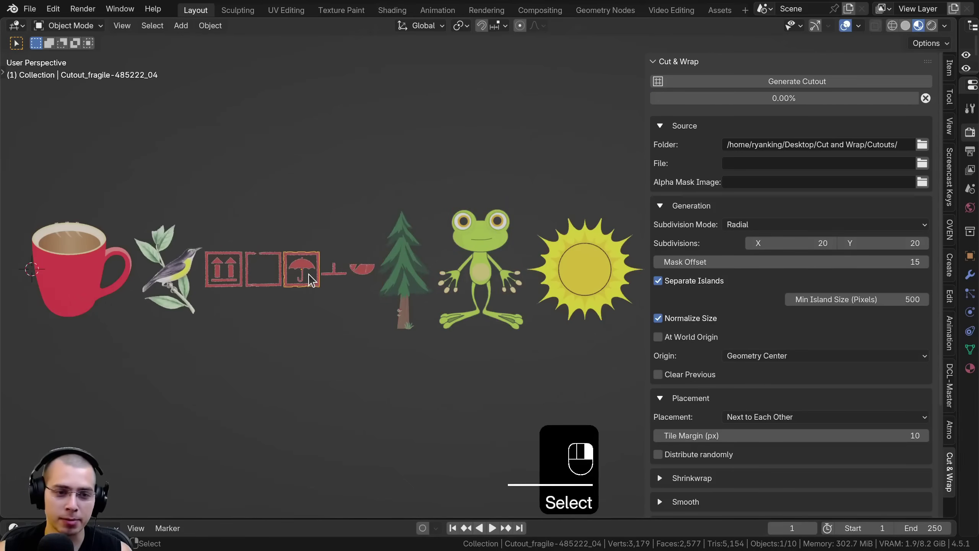
middle_click_drag(227, 313, 372, 309, "shift")
scroll(364, 305, "up", 4)
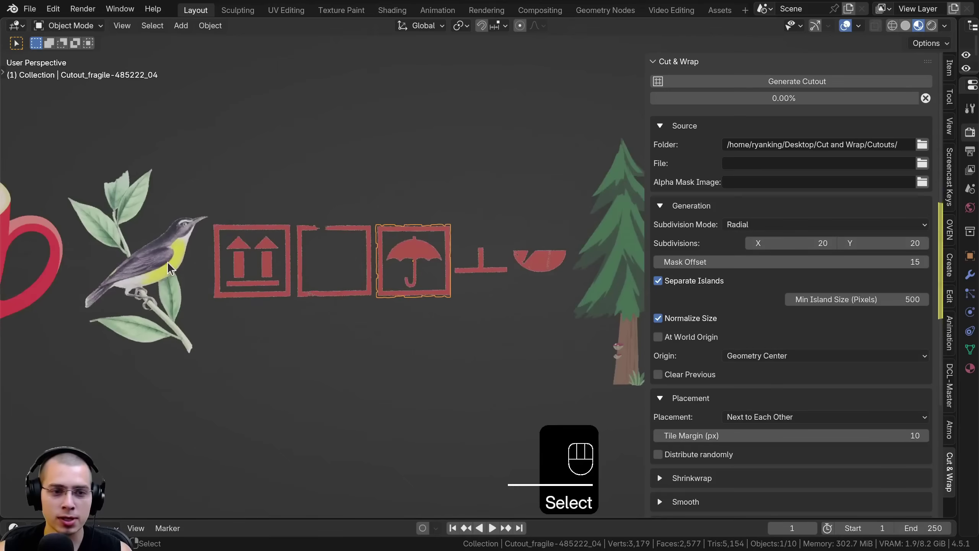
left_click(169, 267)
left_click(237, 257)
left_click(338, 236)
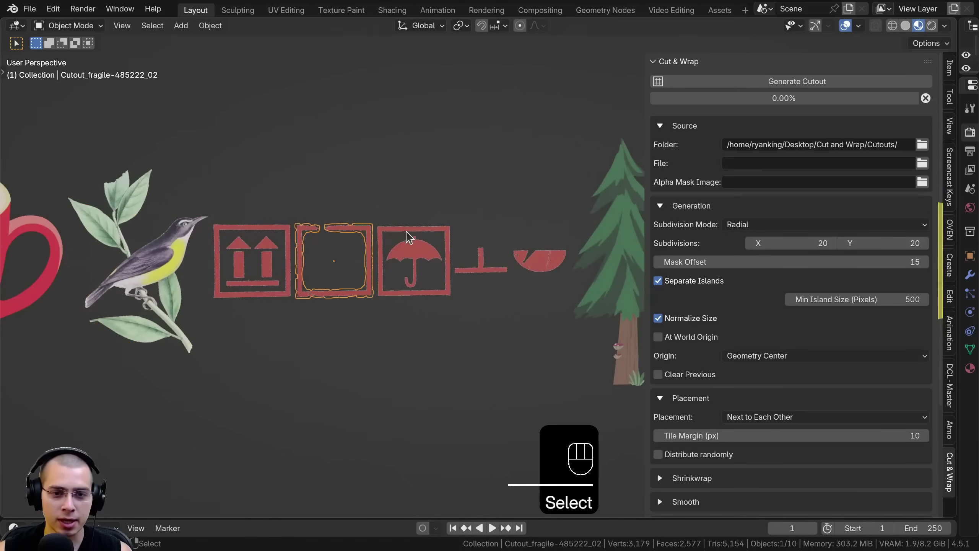
left_click(409, 241)
left_click(480, 266)
left_click(531, 268)
left_click(497, 269)
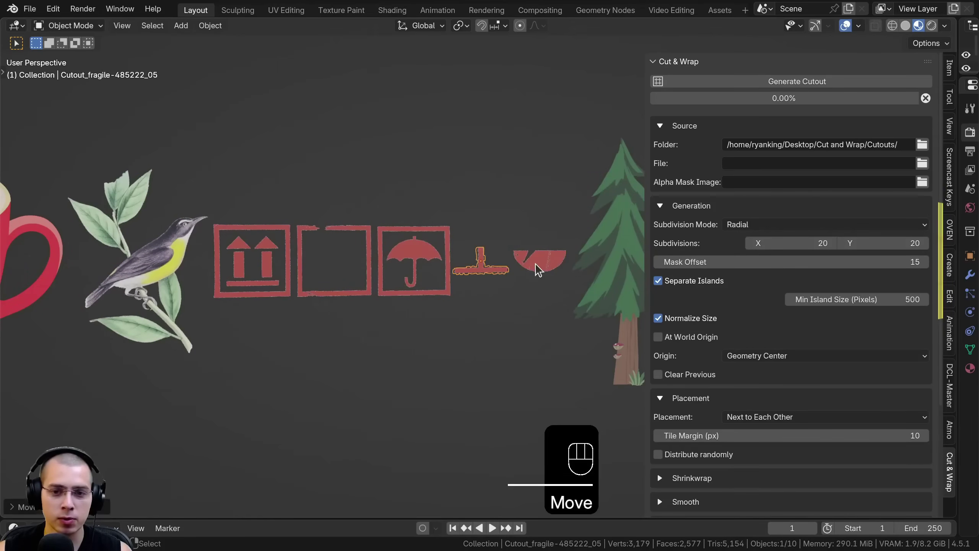
left_click(534, 266)
- Examine the full row of folder cutouts from farther out, and check the sun and frog objects individually
scroll(386, 289, "down", 4)
middle_click_drag(237, 314, 203, 318, "shift")
key("a")
scroll(455, 273, "down", 1)
middle_click_drag(457, 278, 414, 276, "shift")
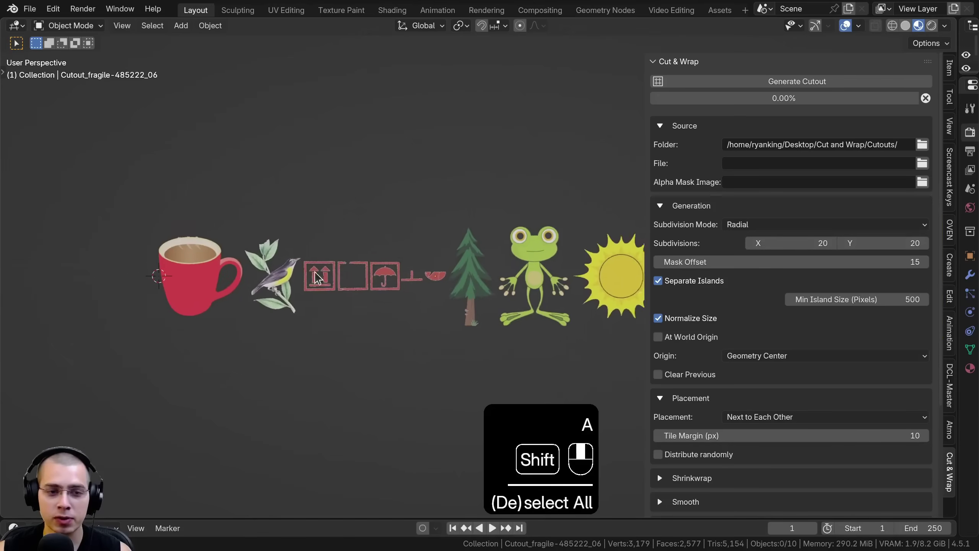
key("a")
scroll(376, 260, "up", 3)
left_click(569, 293)
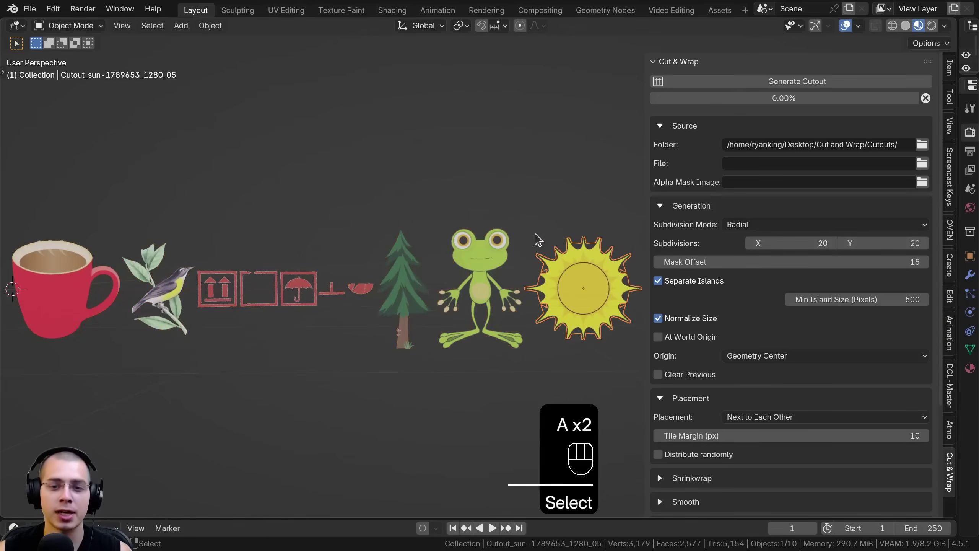
scroll(509, 254, "up", 3)
left_click(479, 219)
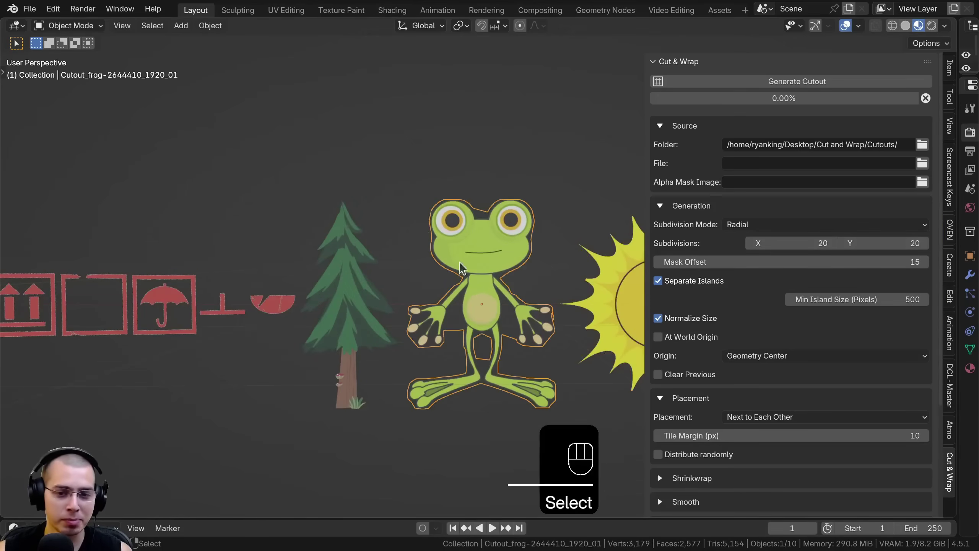
scroll(498, 405, "down", 3)
middle_click_drag(499, 405, 490, 422, "shift")
key("a")
key("a")
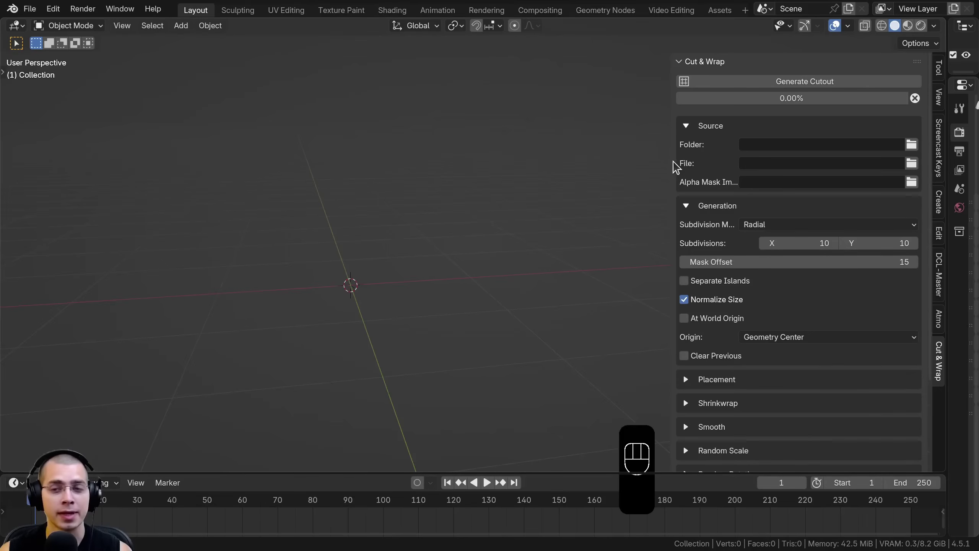
- Set the Alpha Mask Image to LeafSet024_2K_Opacity.jpg from the LeafSet024_2K-JPG folder inside Cutouts
left_click_drag(669, 156, 584, 180)
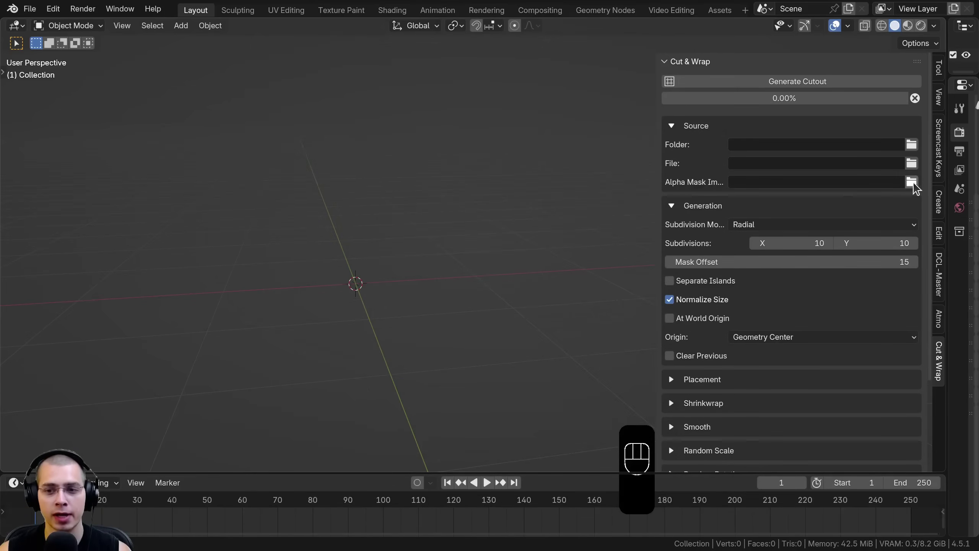
left_click(912, 182)
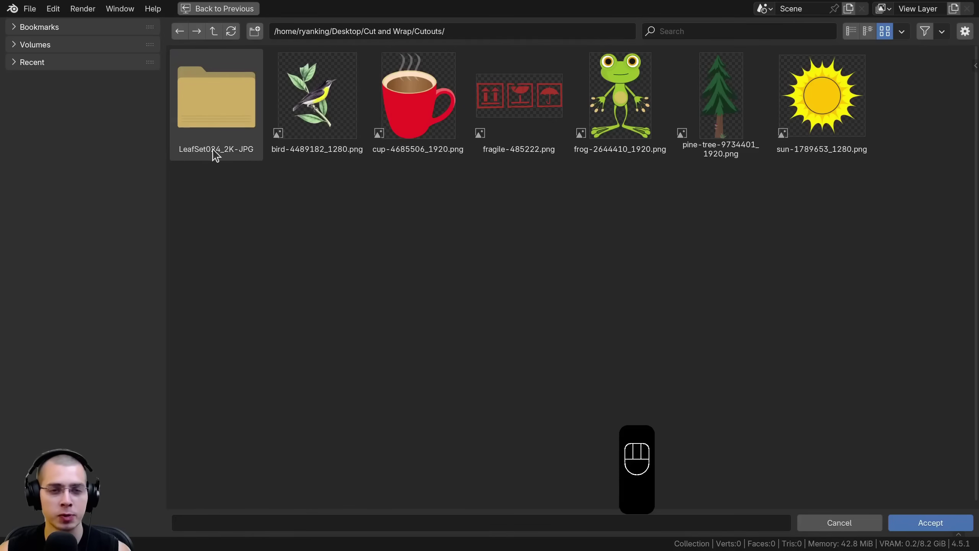
double_click(211, 113)
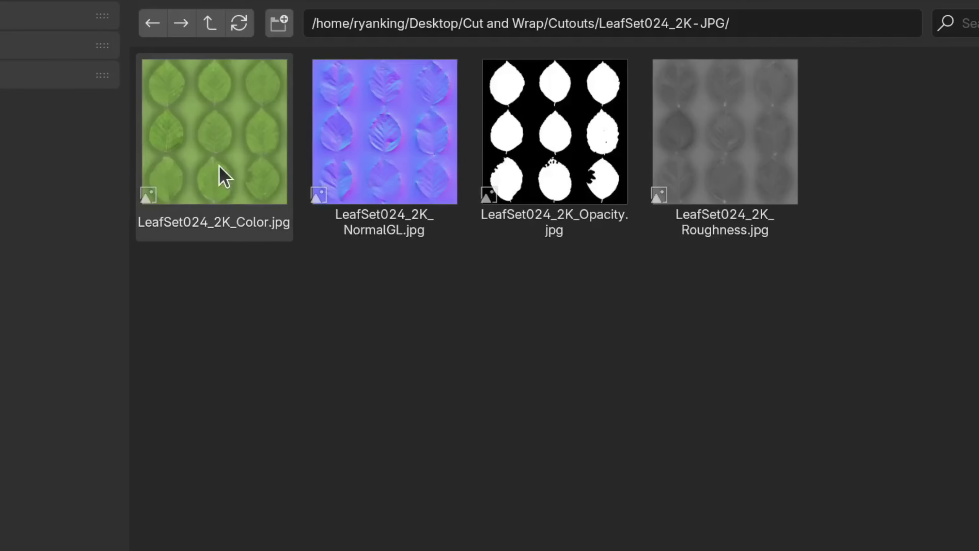
left_click(219, 169)
left_click(767, 166)
left_click(349, 169)
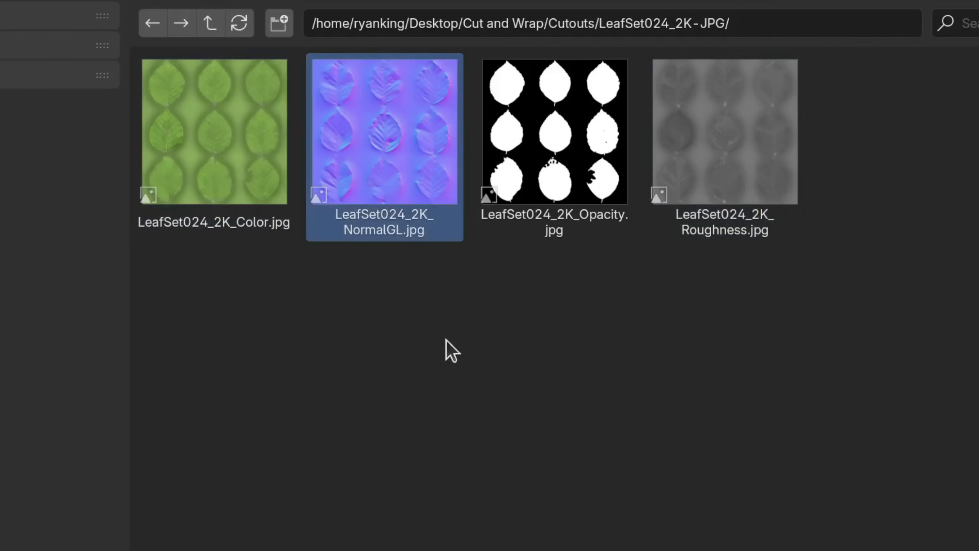
left_click(547, 139)
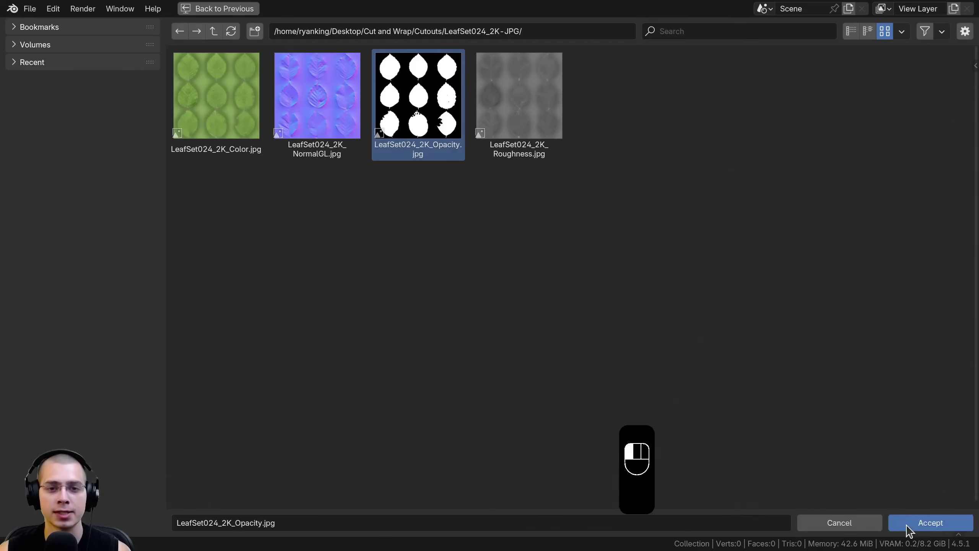
left_click(910, 532)
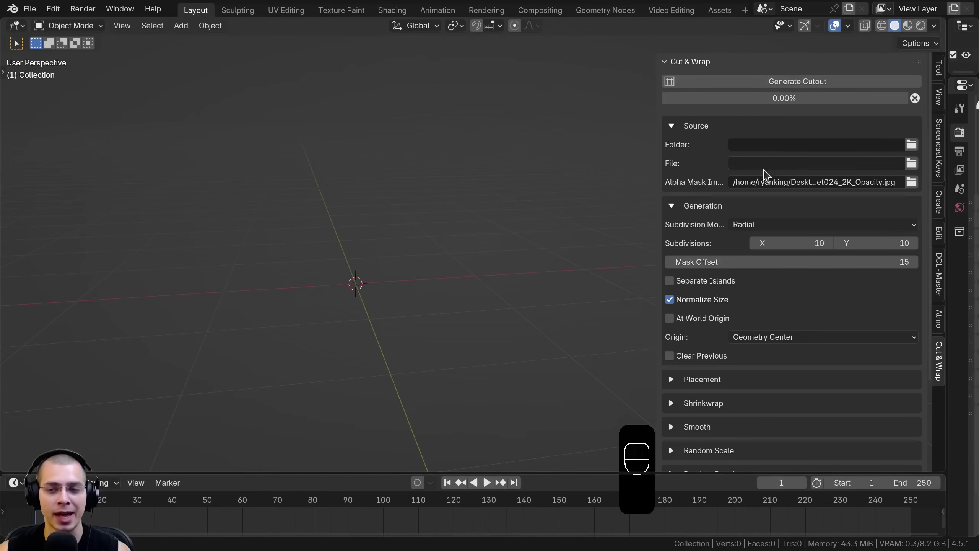
- Set the source File to LeafSet024_2K_Color.jpg from the LeafSet024_2K-JPG folder
left_click(912, 164)
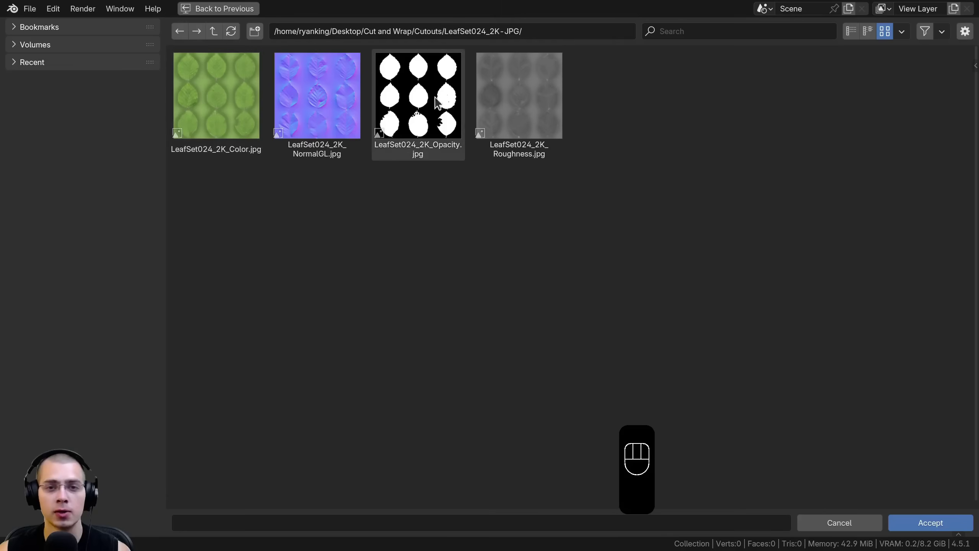
left_click(195, 71)
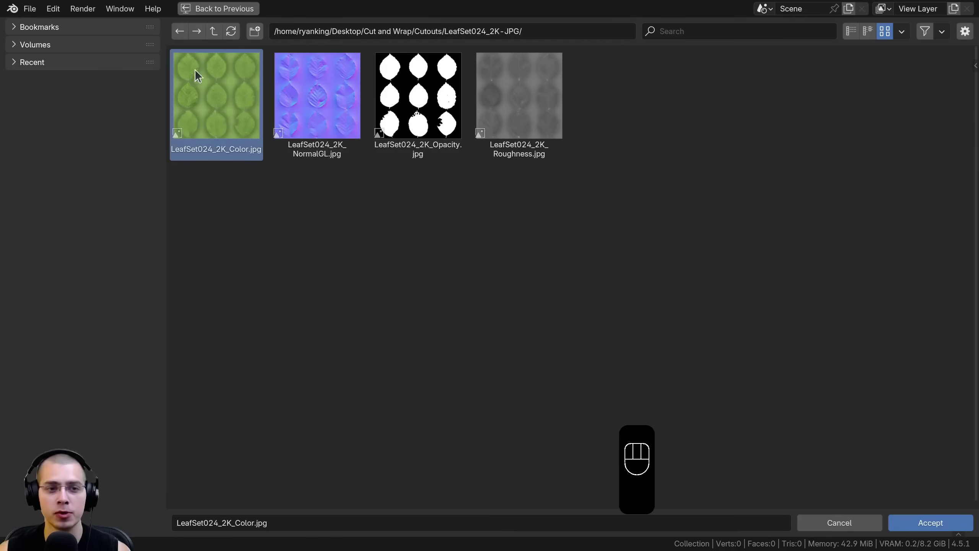
double_click(213, 99)
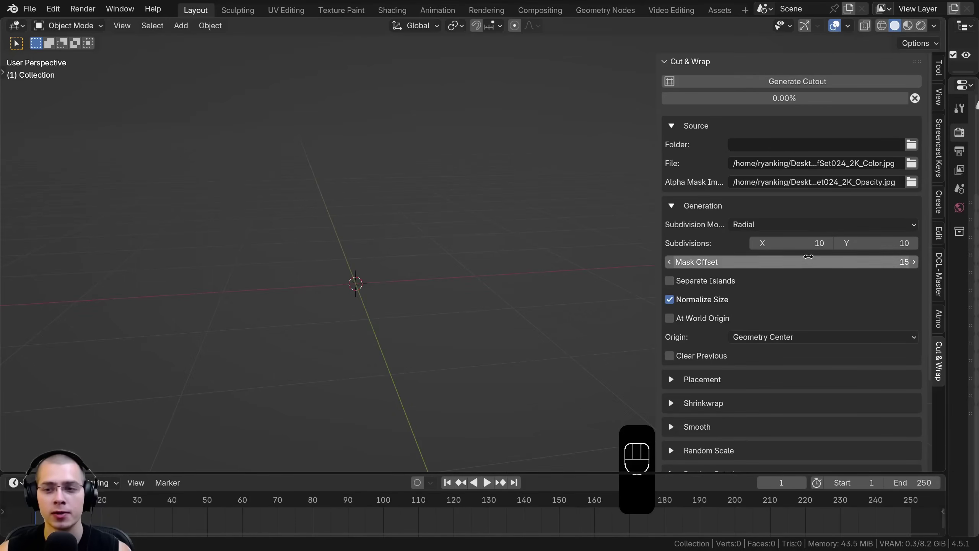
- Set the cutout Subdivisions to 20 in X and 20 in Y, and enable Separate Islands
left_click(804, 243)
type("20")
key("Return")
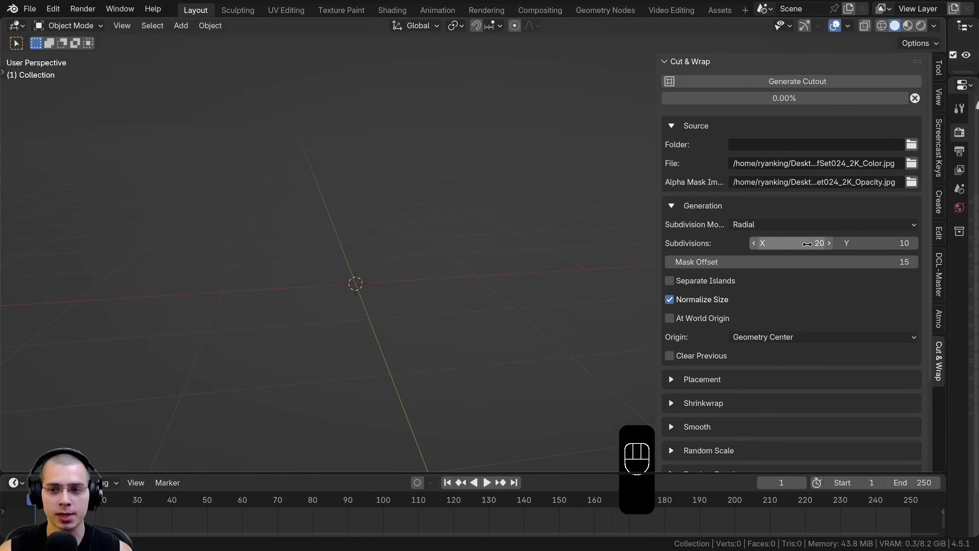
left_click(881, 242)
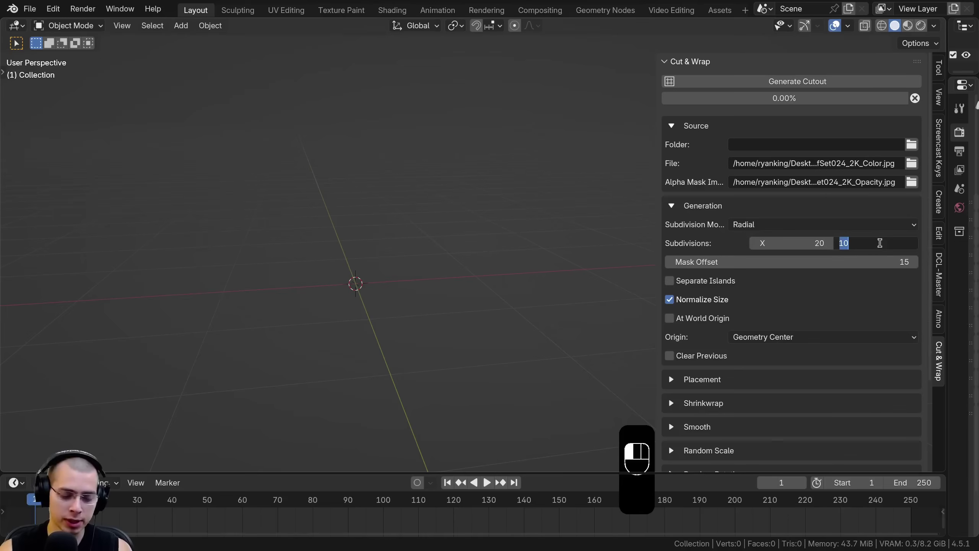
type("20")
key("Return")
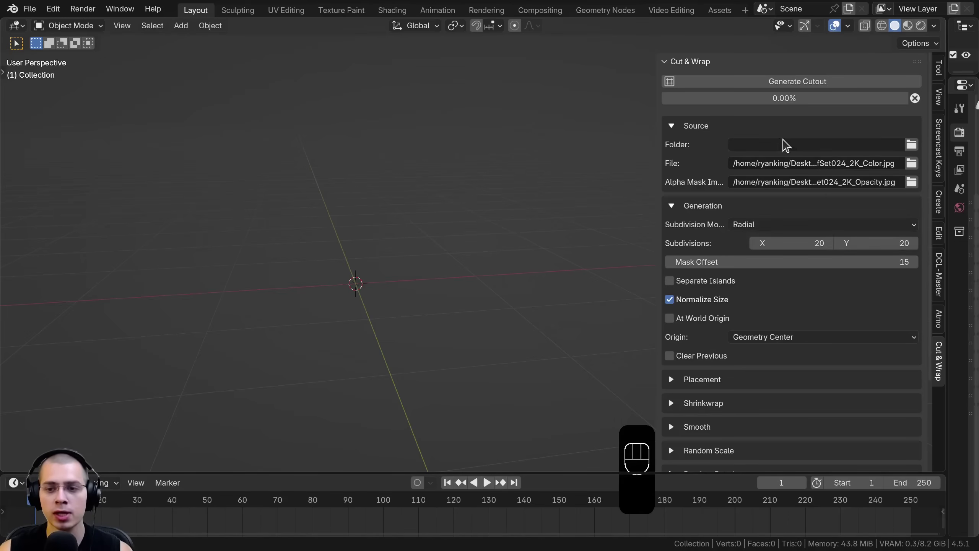
left_click(670, 280)
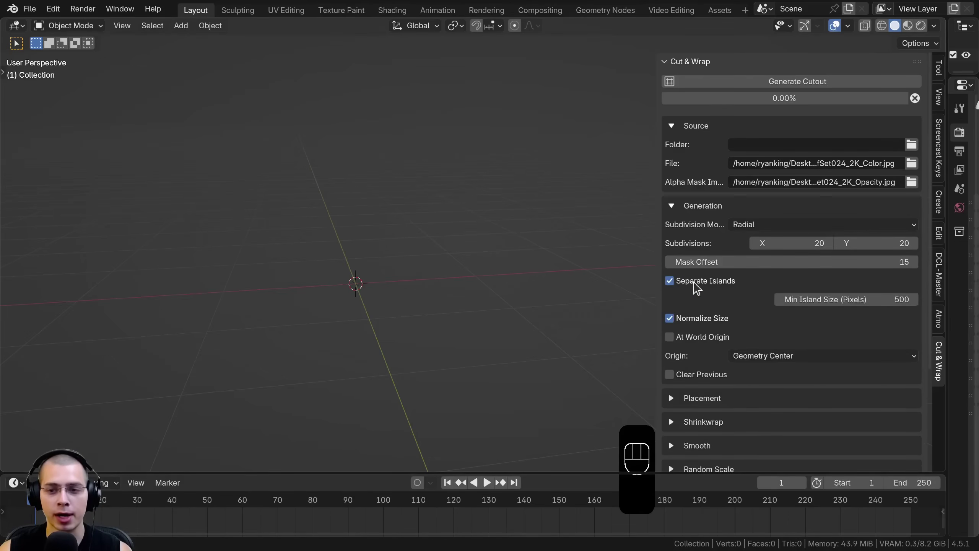
- Set the Placement of the cutouts to Next to Each Other
middle_click_drag(343, 275, 279, 266)
middle_click_drag(371, 222, 385, 214, "shift")
scroll(795, 146, "down", 5)
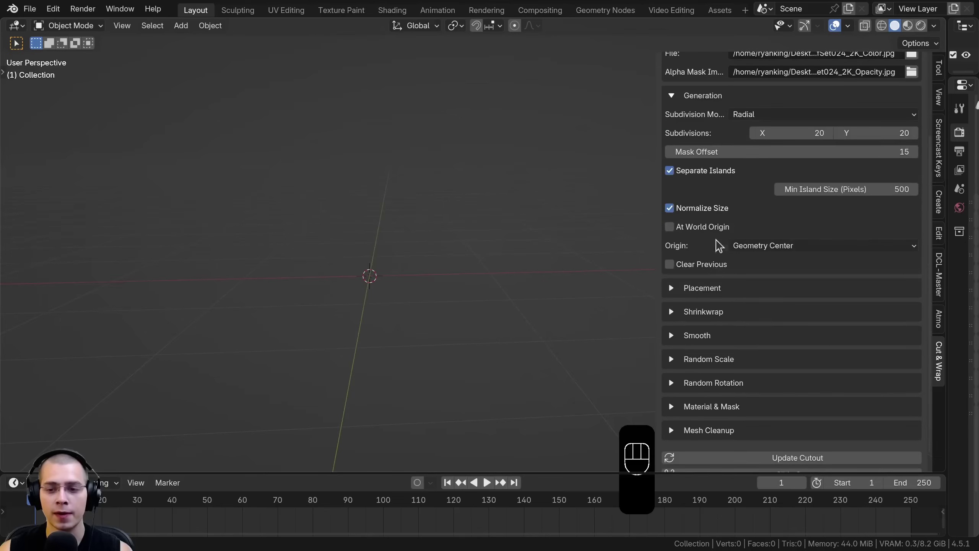
left_click(672, 290)
middle_click_drag(479, 285, 512, 284, "shift")
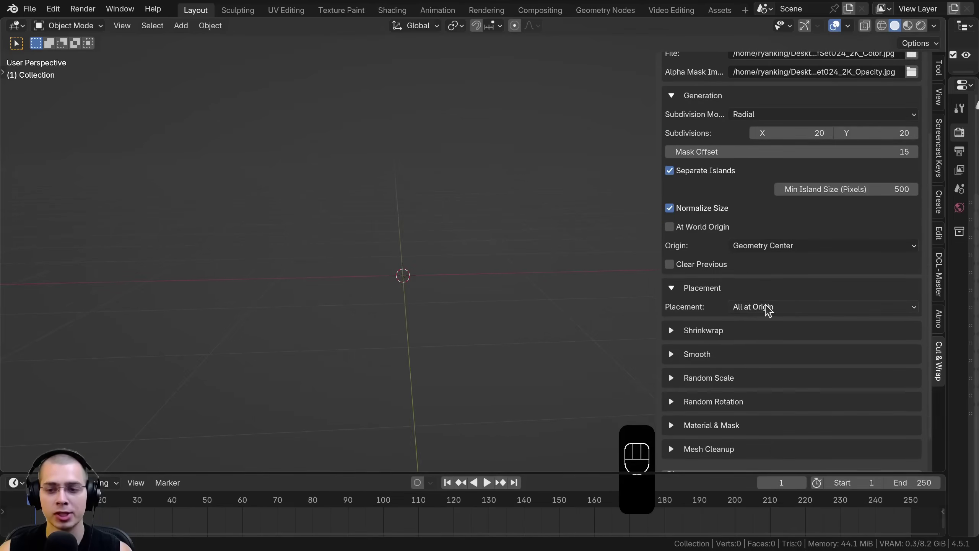
left_click(765, 308)
left_click(768, 336)
middle_click_drag(387, 267, 353, 290, "shift")
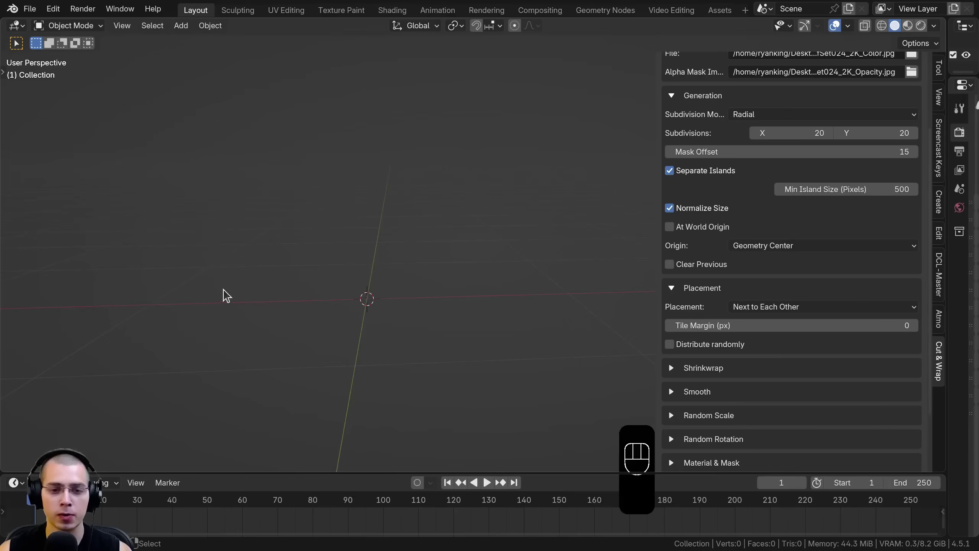
middle_click_drag(238, 254, 280, 249, "shift")
middle_click_drag(503, 289, 493, 292, "shift")
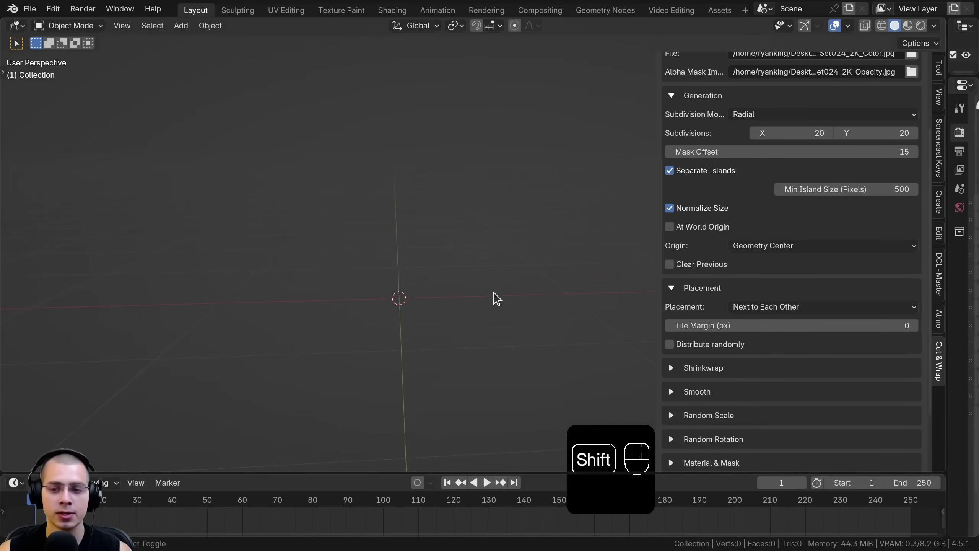
- Save the file and generate cutouts from the leaf color image with its opacity mask
scroll(695, 238, "up", 5)
key("ctrl+s")
key("ctrl+s")
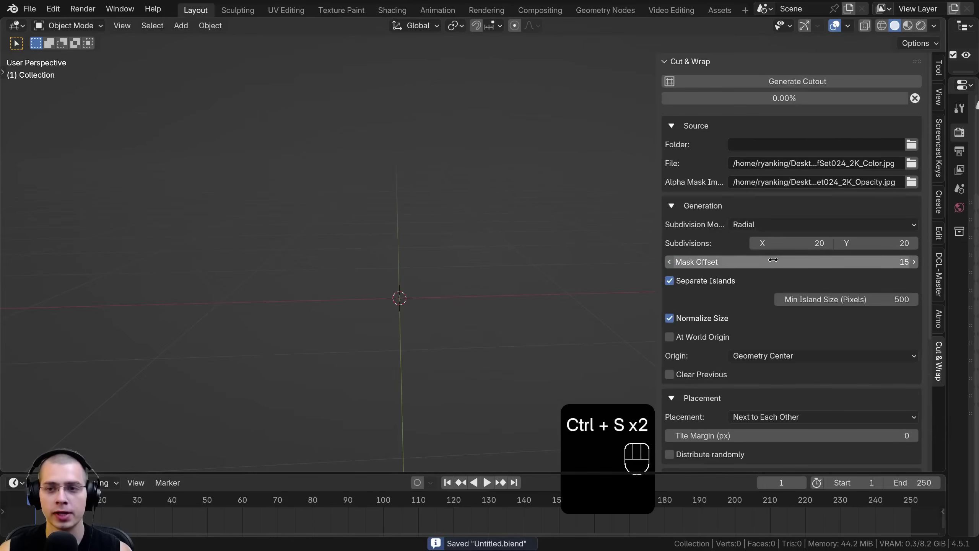
left_click(768, 83)
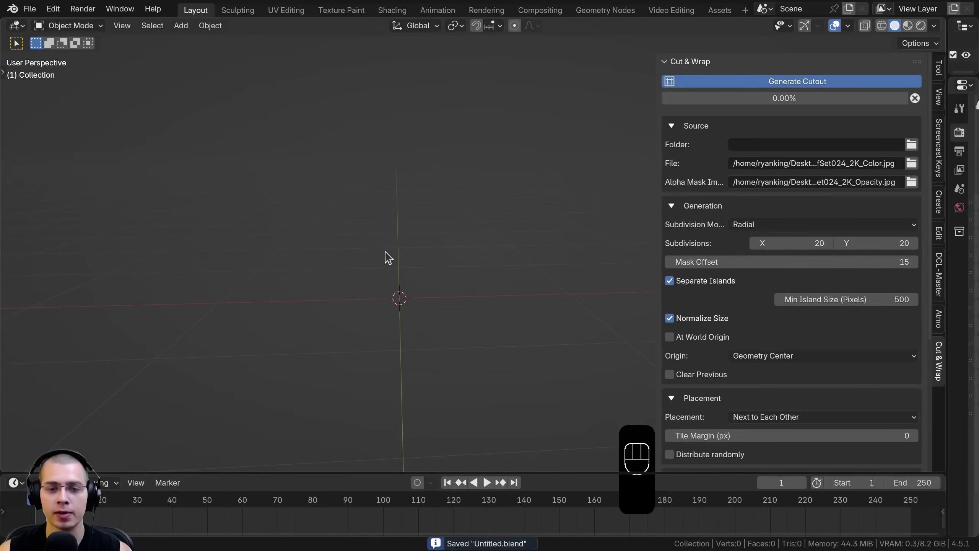
- Examine the row of leaf cutouts and inspect their subdivided mesh in Edit Mode before returning to Object Mode
middle_click_drag(246, 253, 370, 236, "shift")
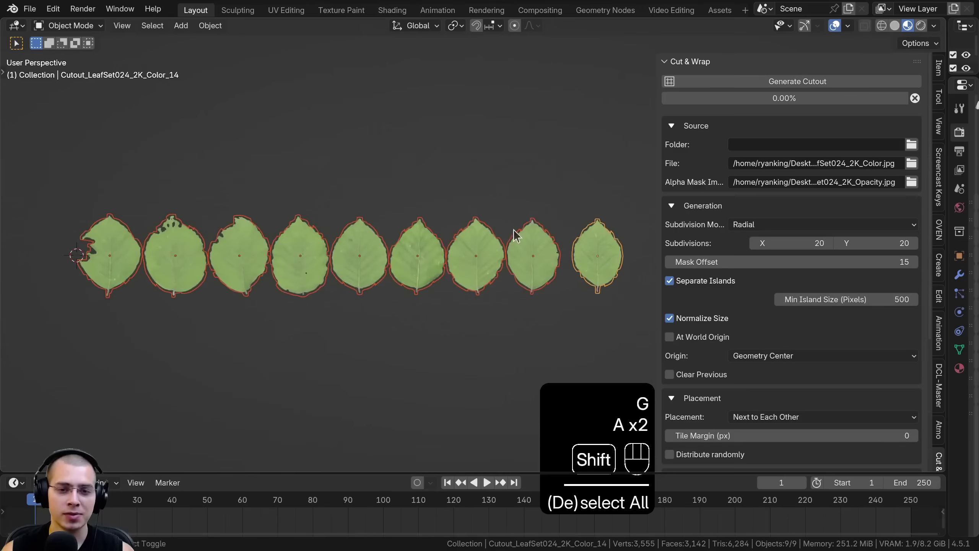
scroll(347, 244, "up", 2)
middle_click_drag(308, 255, 430, 254, "shift")
scroll(348, 247, "up", 1)
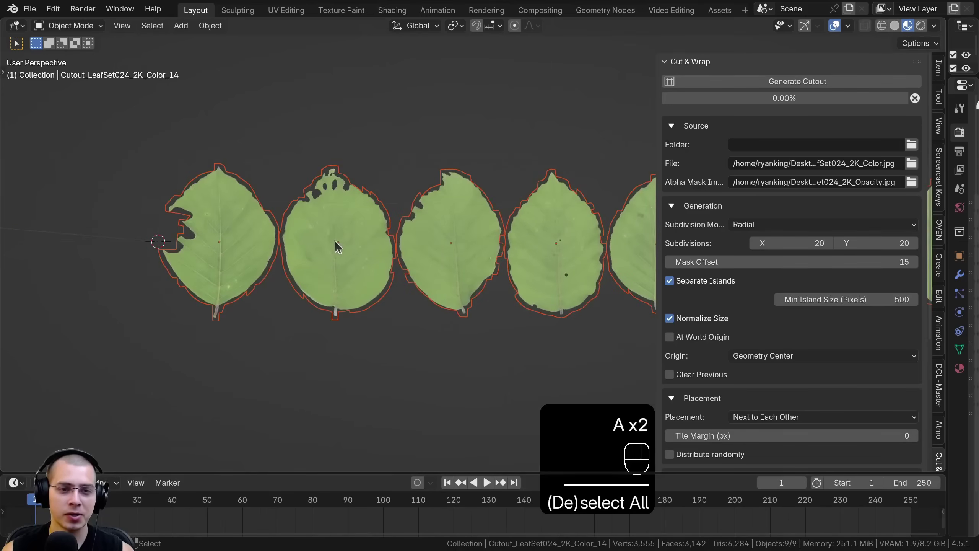
key("Tab")
scroll(248, 234, "up", 3)
key("a")
key("a")
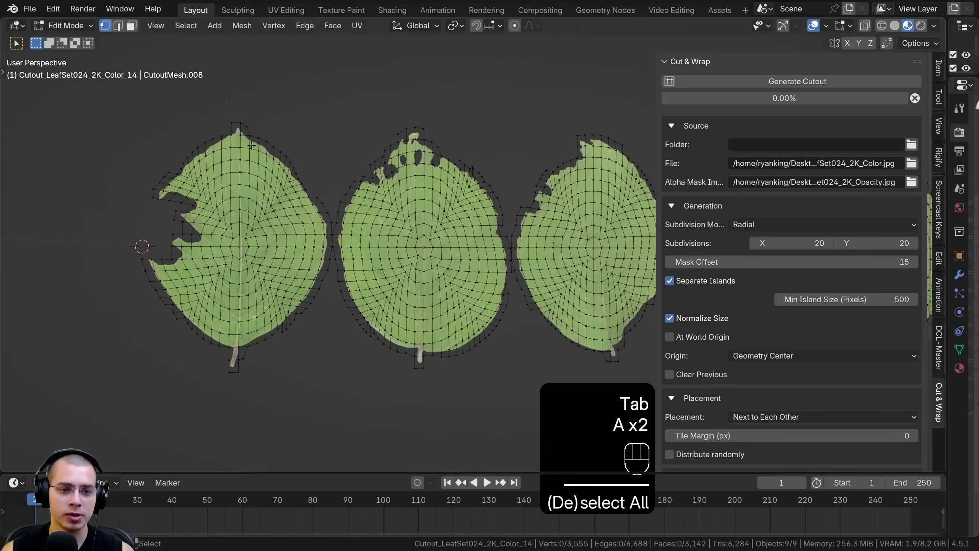
middle_click_drag(302, 250, 284, 252, "shift")
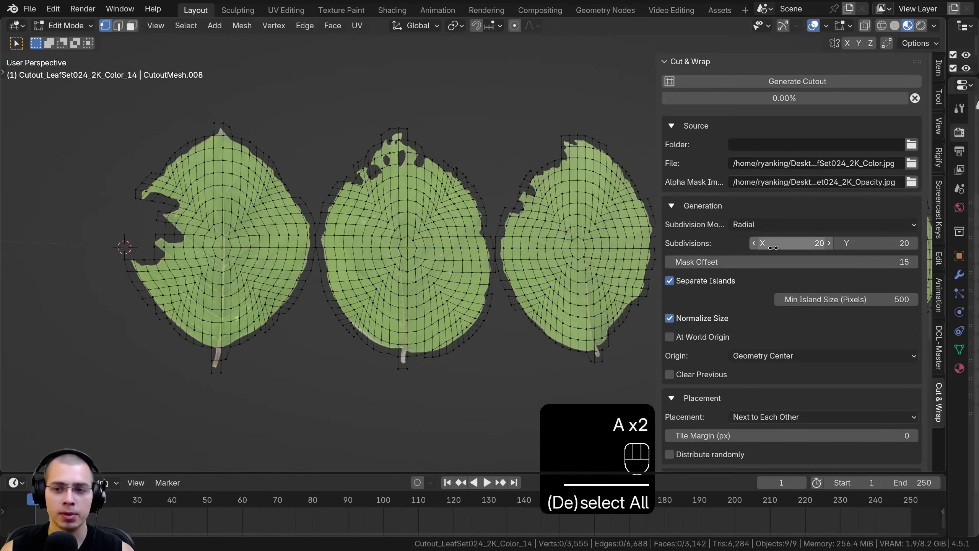
middle_click_drag(594, 254, 583, 255, "shift")
scroll(582, 255, "up", 3)
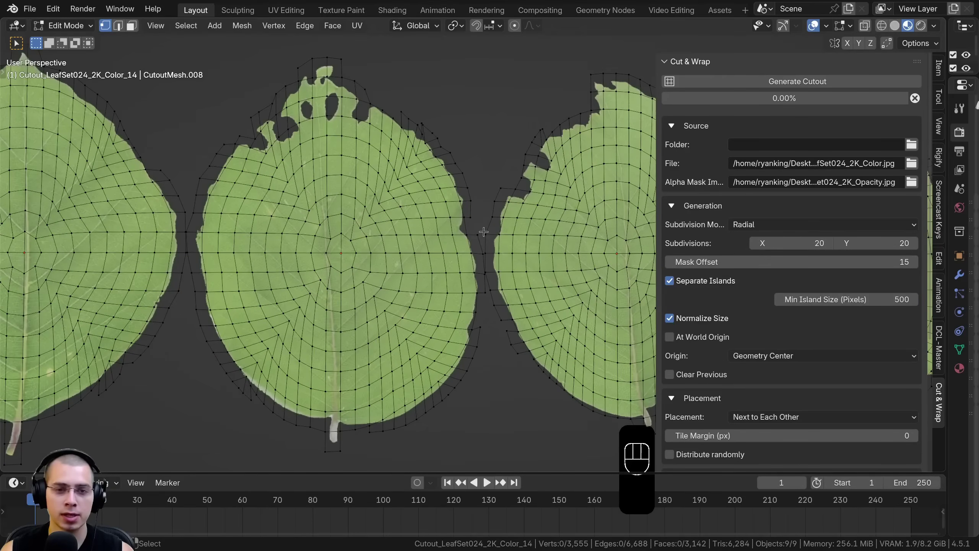
scroll(505, 322, "down", 3)
middle_click_drag(505, 322, 300, 333, "shift")
key("Tab")
- Examine the outlines, holes and origin points of the leaf cutouts along the row
scroll(546, 263, "down", 3)
middle_click_drag(471, 261, 307, 266, "shift")
middle_click_drag(383, 272, 501, 250, "shift")
scroll(432, 273, "up", 3)
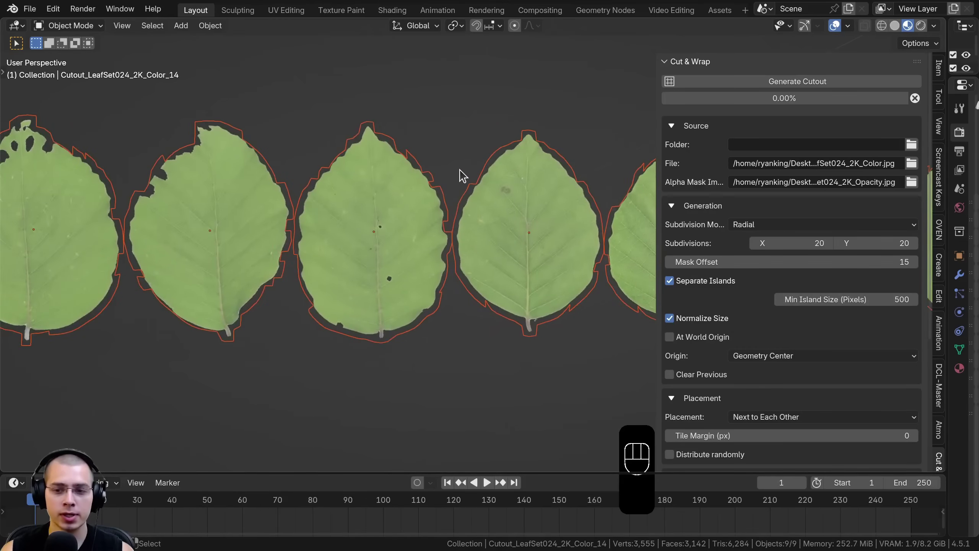
middle_click_drag(462, 176, 472, 177, "shift")
scroll(415, 193, "up", 2)
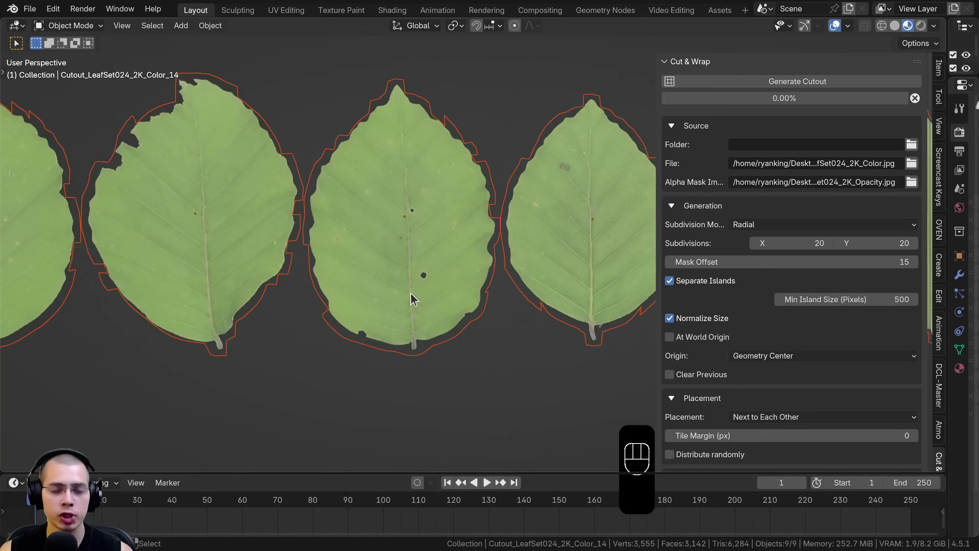
scroll(401, 292, "down", 3)
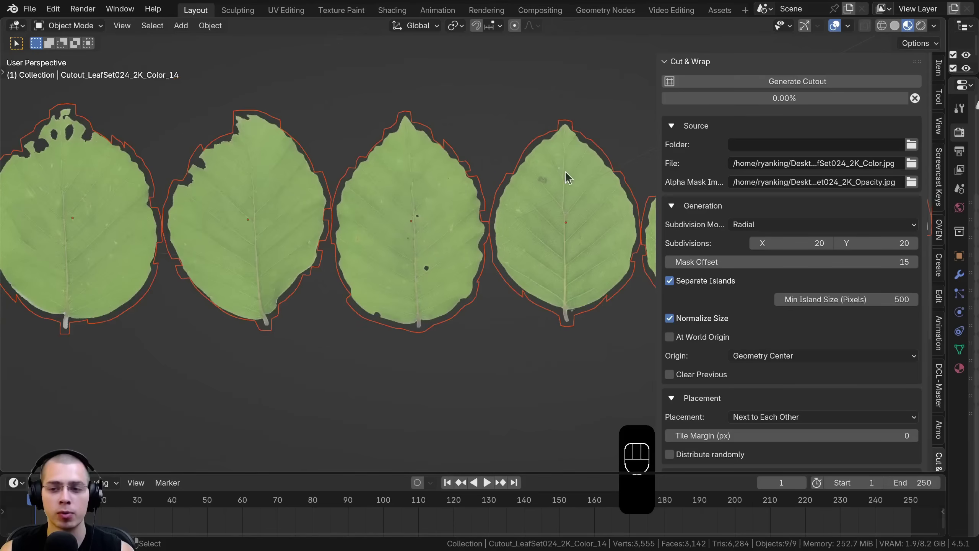
- Set the cutout Origin to Bottom Center
left_click(766, 356)
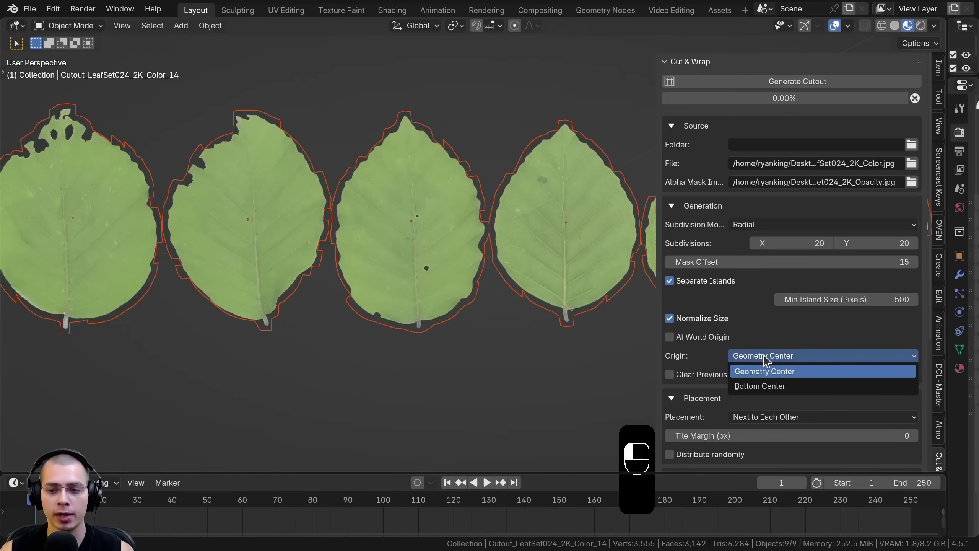
left_click(758, 386)
scroll(372, 140, "down", 4)
- Delete all existing leaf cutouts and generate them again with the current settings
key("a")
key("a")
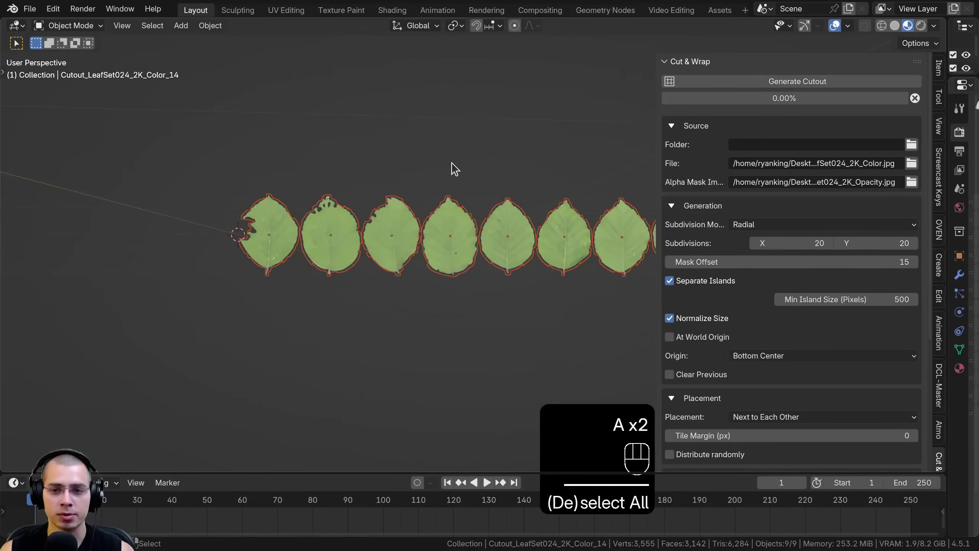
key("x")
key("x")
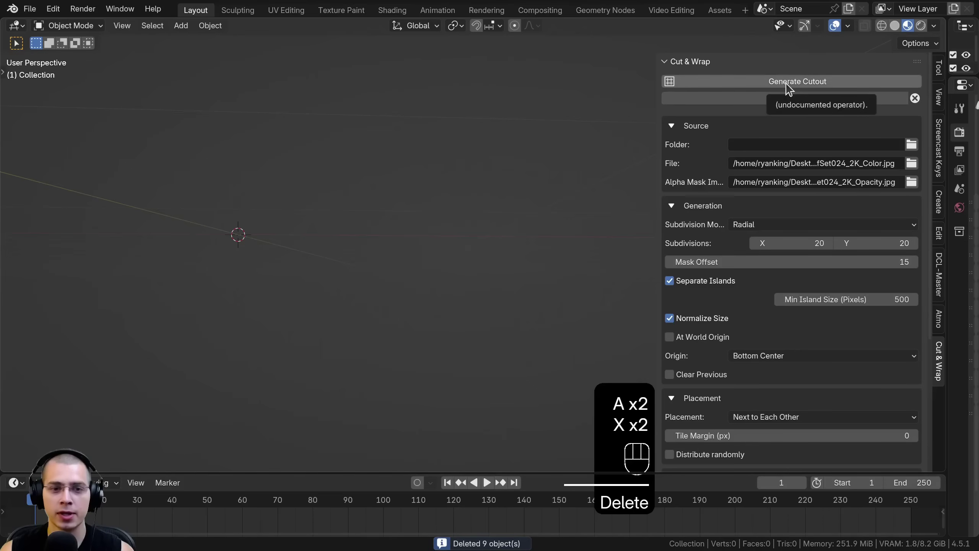
left_click(786, 85)
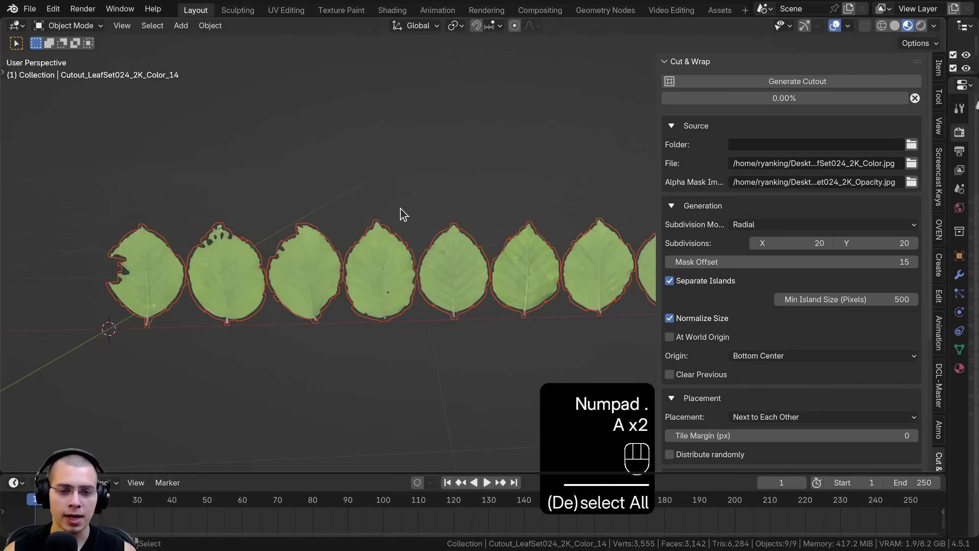
- Examine the origin points at the stems of the regenerated leaves, selecting individual leaves along the row
middle_click_drag(401, 210, 399, 150, "shift")
scroll(366, 285, "up", 2)
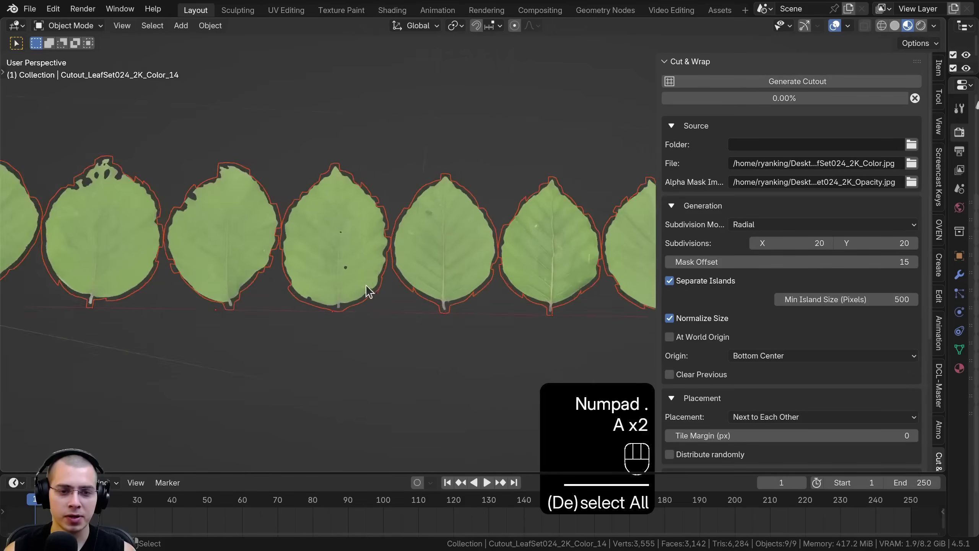
scroll(365, 286, "up", 1)
middle_click_drag(366, 285, 347, 297, "shift")
scroll(459, 348, "up", 3)
key("a")
left_click(440, 311)
scroll(457, 344, "down", 4)
middle_click_drag(457, 344, 400, 296, "shift")
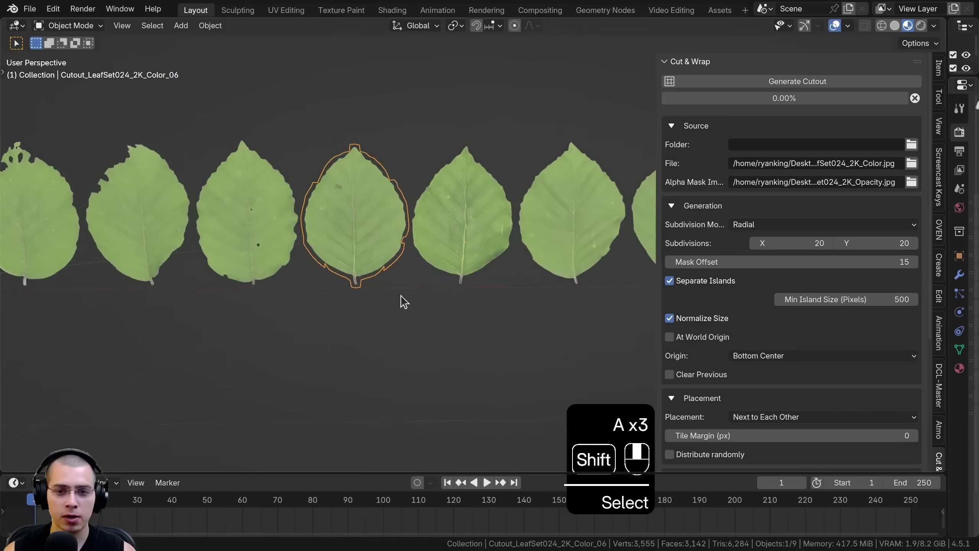
left_click(450, 269)
middle_click_drag(485, 289, 375, 289, "shift")
- Select a single leaf cutout near the far end of the row, enter Edit Mode and select its entire mesh
left_click(448, 264)
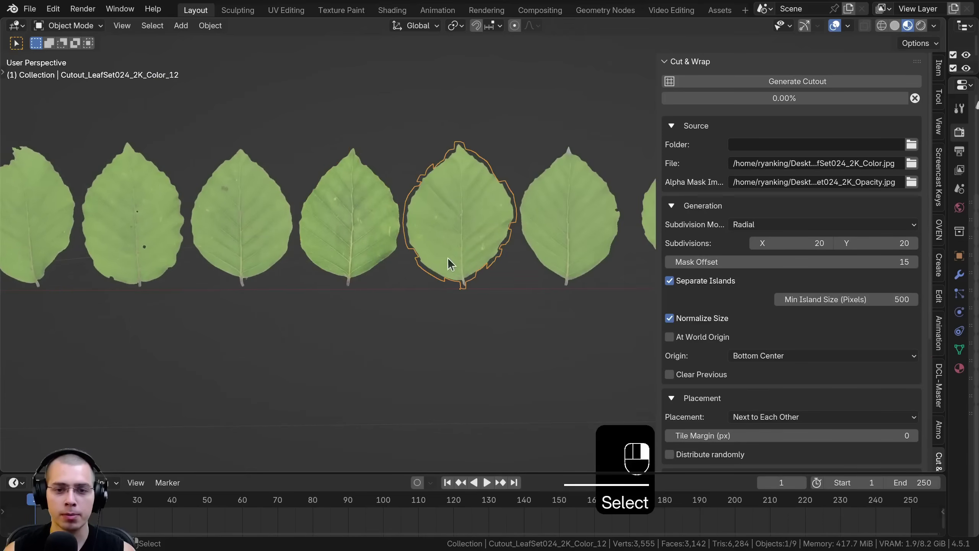
middle_click_drag(448, 264, 388, 252, "shift")
scroll(400, 50, "up", 3)
key("Tab")
key("a")
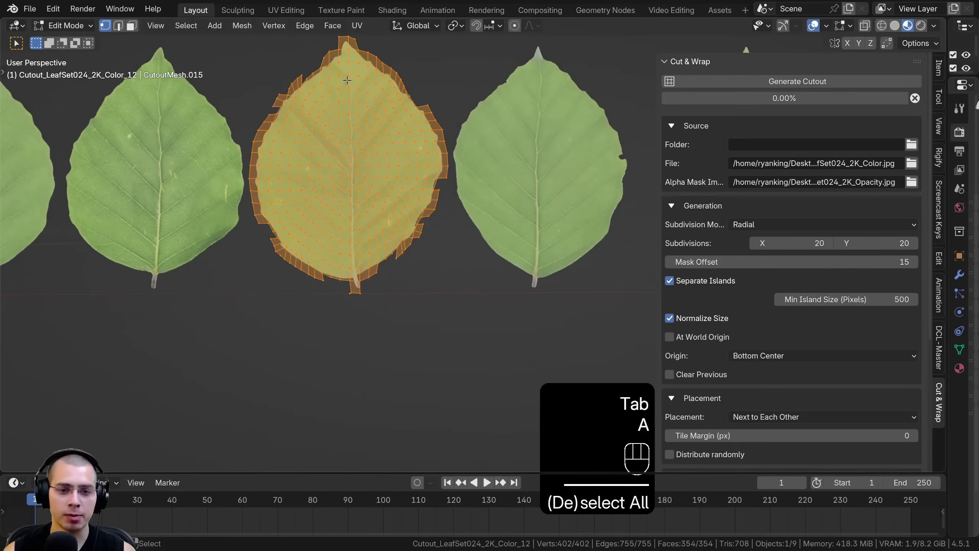
- Nudge the leaf's whole mesh along Z and X to line its stem up with the origin, and return to Object Mode
key("g")
key("z")
left_click(361, 98)
key("g")
key("x")
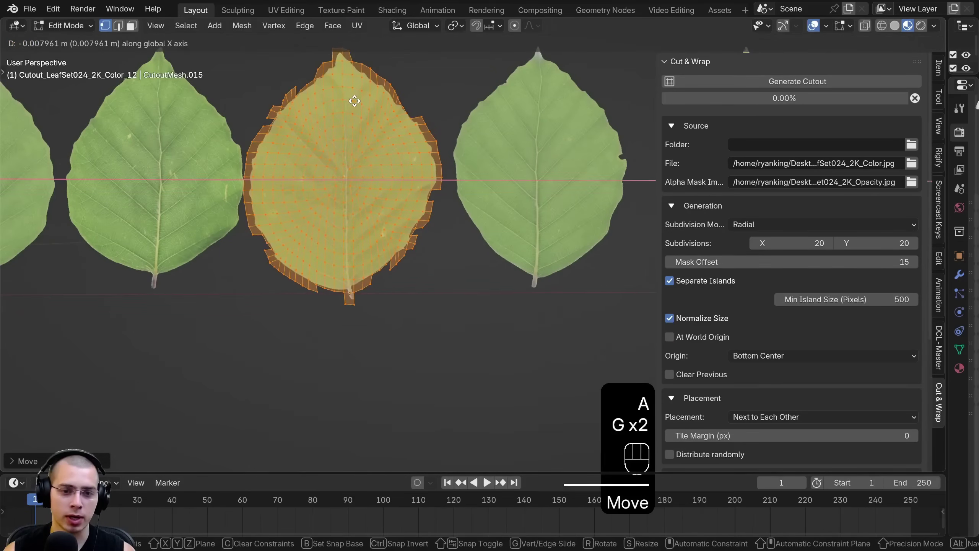
left_click(356, 98)
key("g")
left_click(355, 95)
key("Tab")
middle_click_drag(370, 228, 415, 212)
key("a")
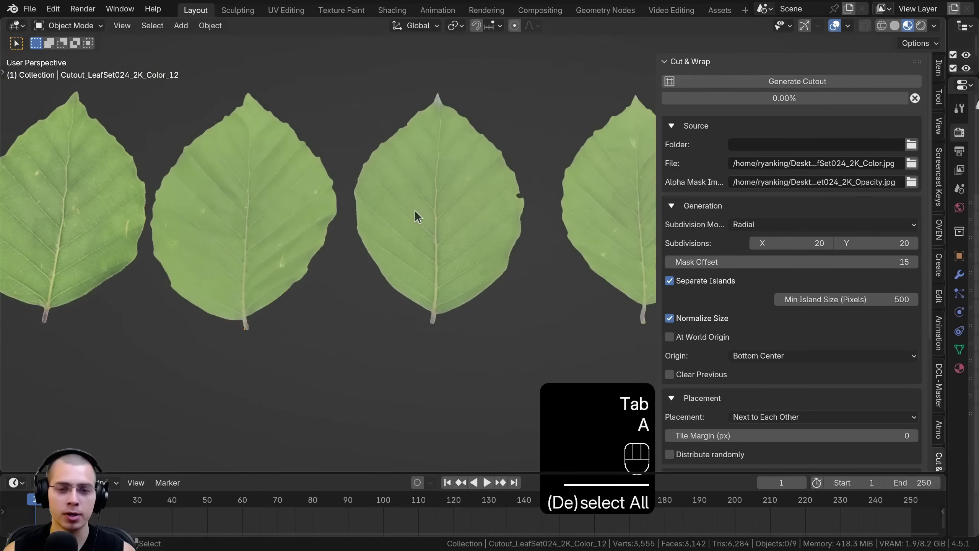
- Try rotating the neighbouring leaf cutout around its stem origin, both in trackball mode and in the view plane
left_click(416, 204)
middle_click_drag(437, 313, 373, 312, "shift")
key("r")
key("r")
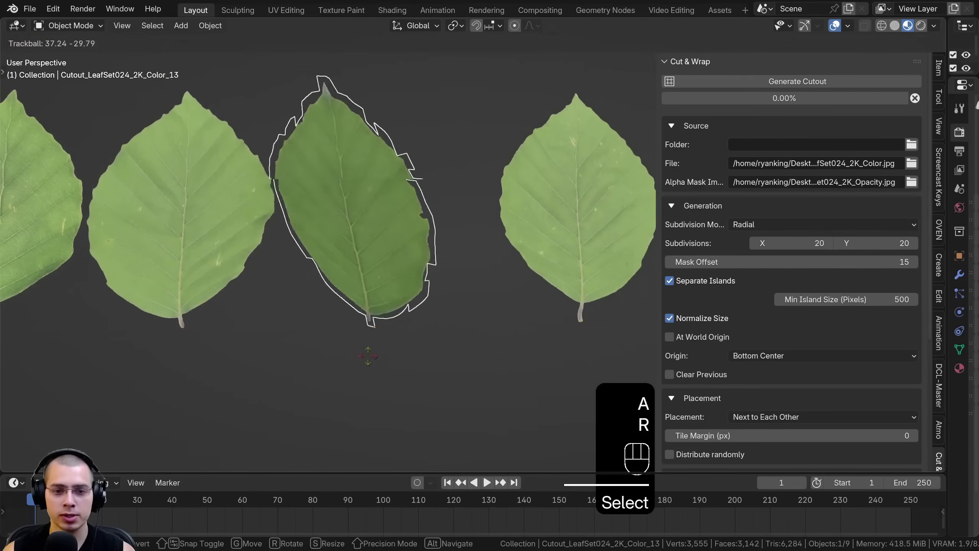
right_click(392, 247)
scroll(391, 209, "down", 1)
key("r")
key("r")
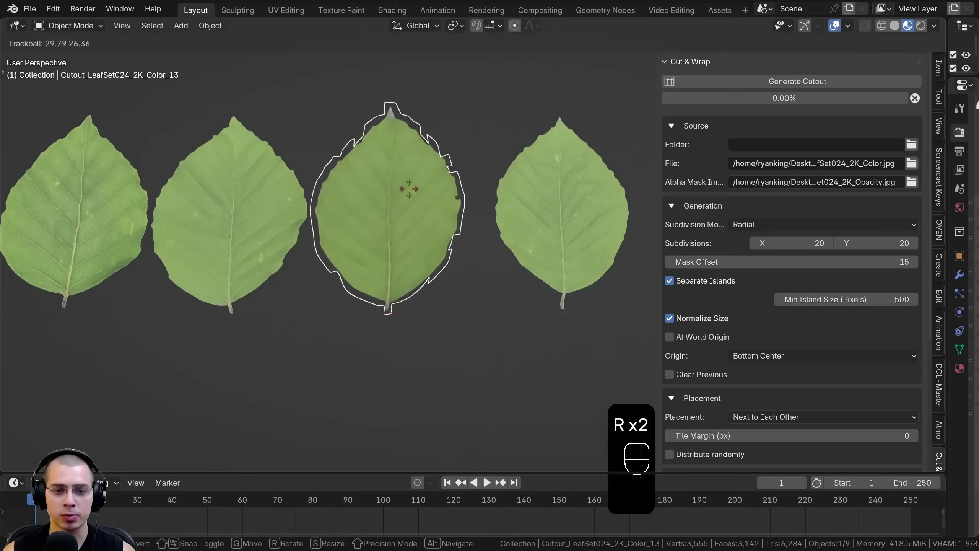
right_click(402, 319)
key("r")
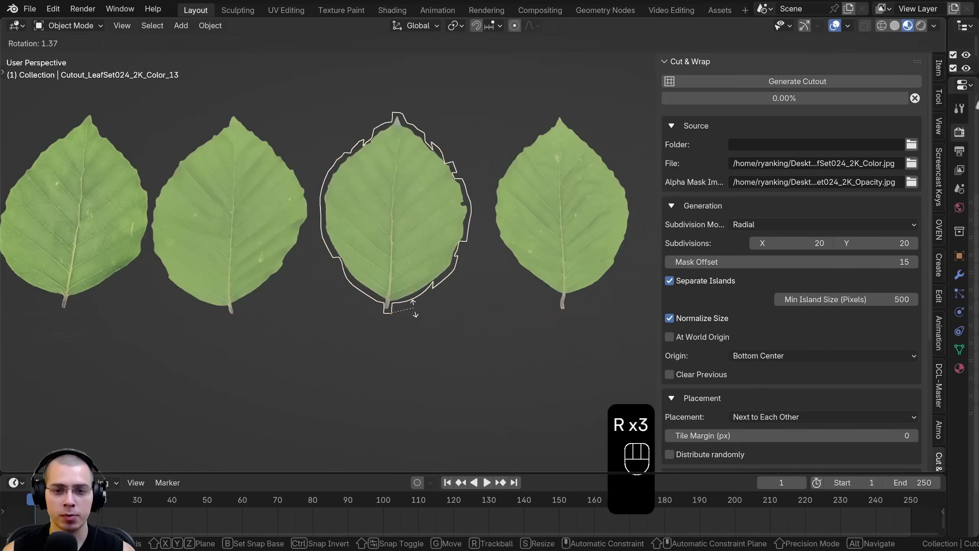
key("r")
right_click(440, 310)
- Examine the complete row of leaf cutouts with all of them selected, from a distance and close up
scroll(438, 318, "down", 3)
middle_click_drag(430, 335, 385, 382, "shift")
key("a")
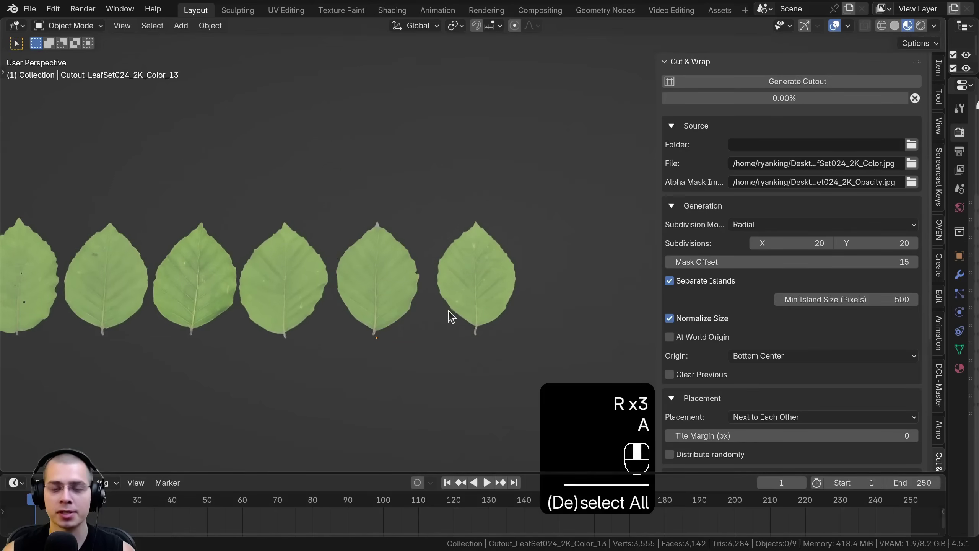
key("a")
scroll(280, 306, "down", 3)
middle_click_drag(291, 308, 317, 323)
scroll(728, 236, "down", 1)
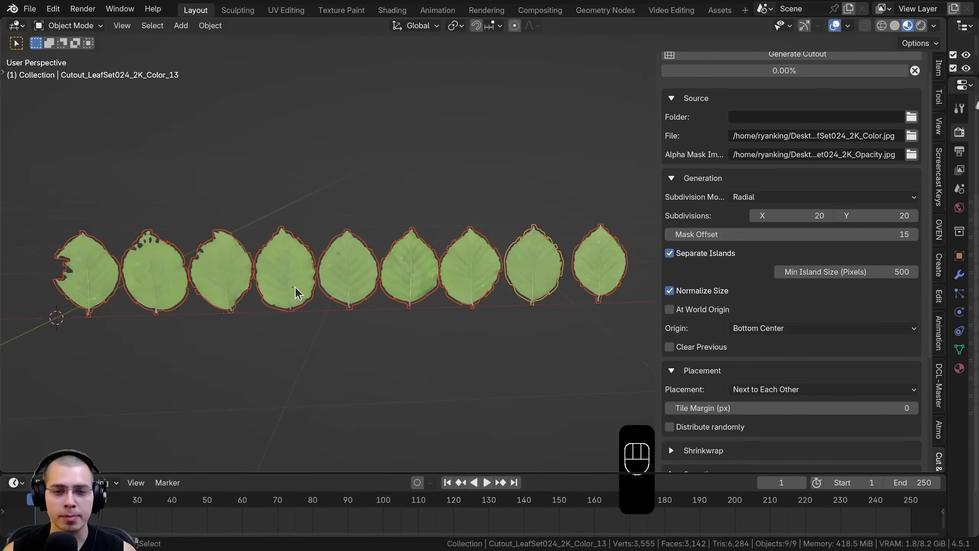
scroll(306, 287, "up", 8)
middle_click_drag(306, 287, 389, 252, "shift")
scroll(408, 244, "up", 3)
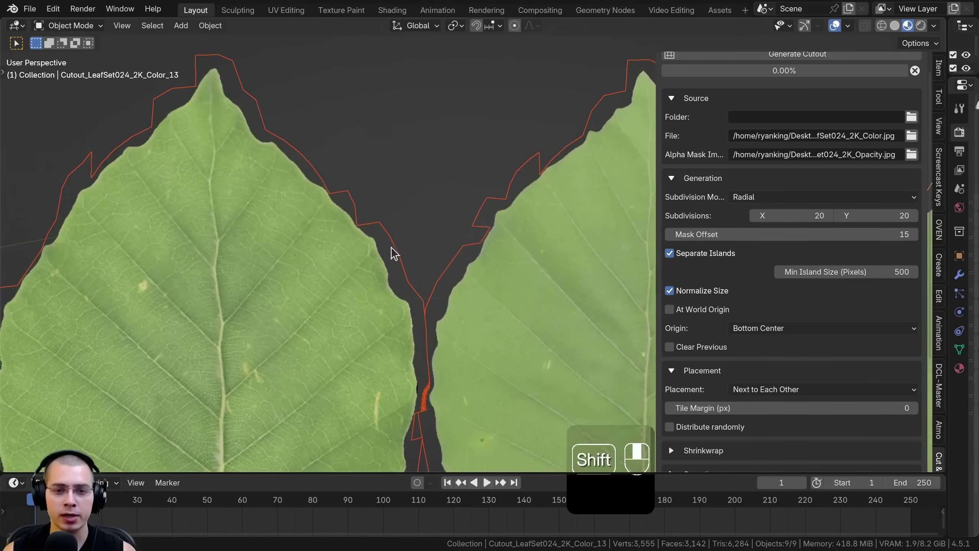
- Select only the leaf cutout beside the one with two holes and switch to the Shading workspace
left_click(381, 247)
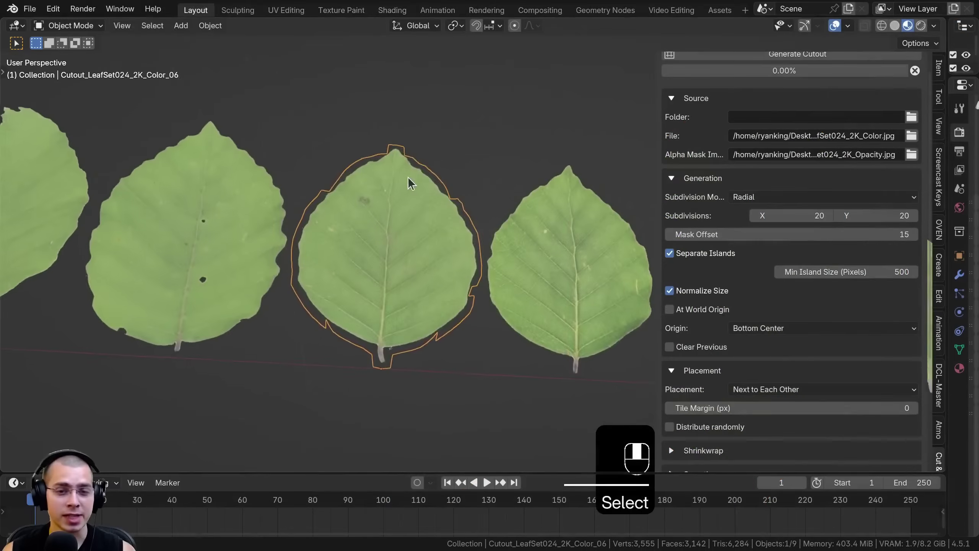
left_click(427, 198, "shift")
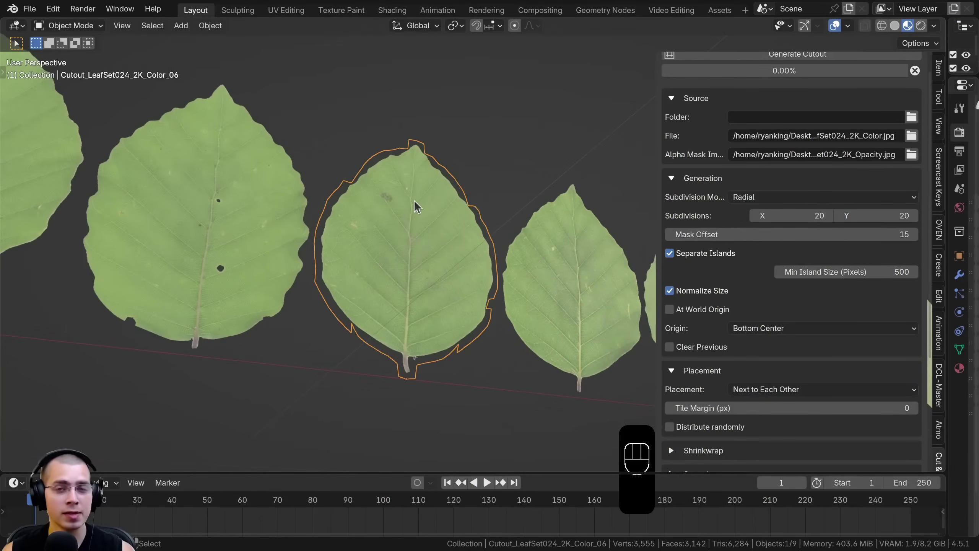
middle_click_drag(414, 200, 380, 208)
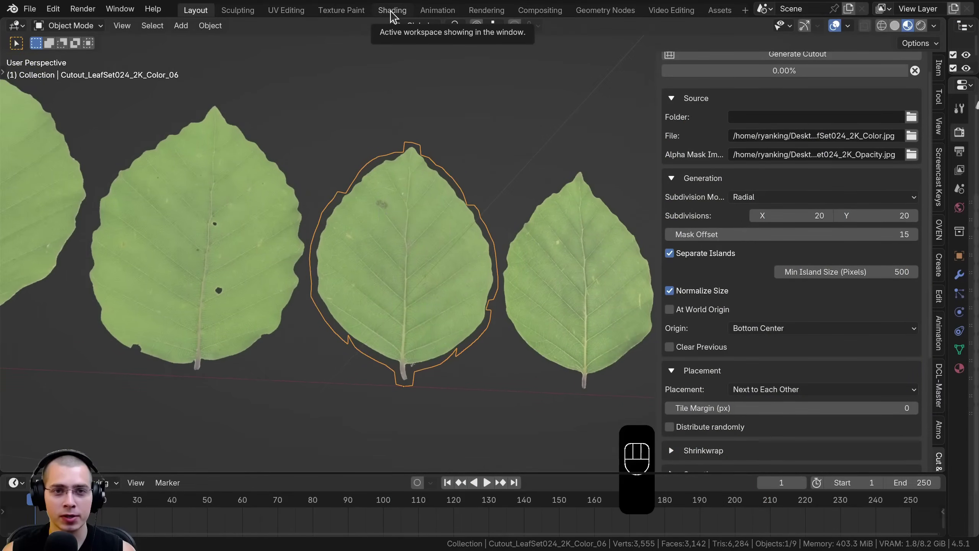
left_click(392, 10)
- Separate the stacked material nodes by moving the opacity texture away to the side and the Principled BSDF below
key("a")
left_click(597, 229)
key("g")
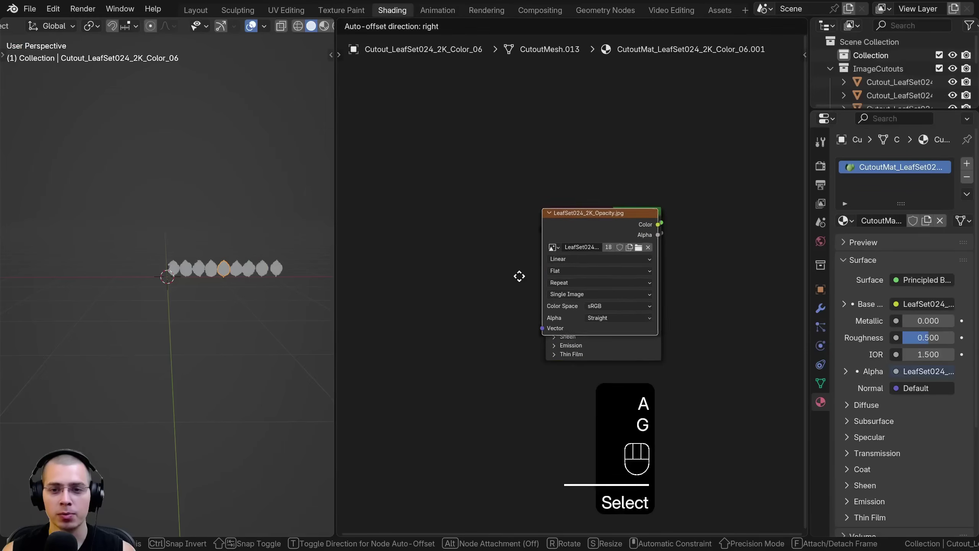
left_click(455, 295)
left_click(644, 218)
key("g")
left_click(636, 296)
- Move the Material Output node out past the Principled BSDF and the color texture node to the opposite side
left_click(603, 209)
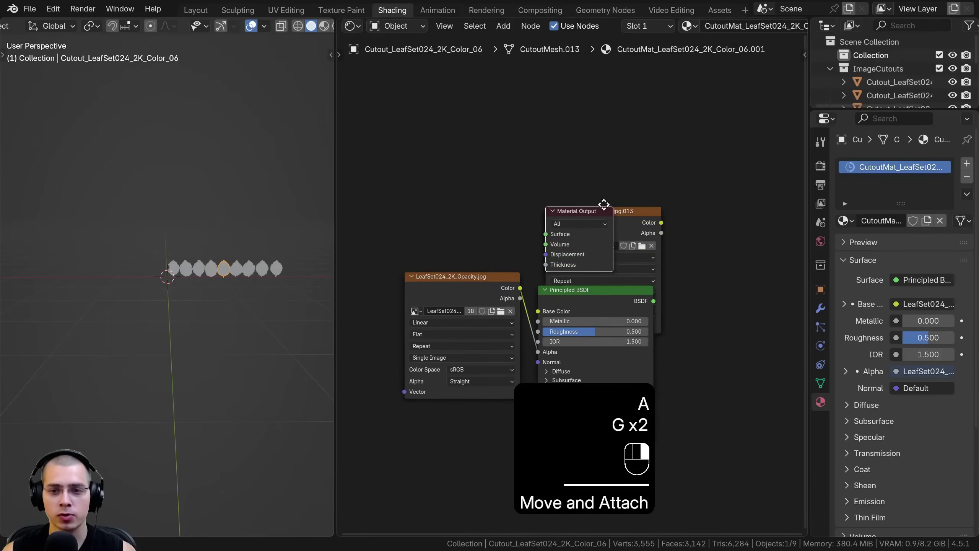
key("g")
left_click(768, 148)
left_click(642, 211)
key("g")
left_click(461, 148)
- Arrange the color texture above the opacity texture and bring the Principled BSDF up beside the two
middle_click_drag(558, 179, 654, 189)
key("g")
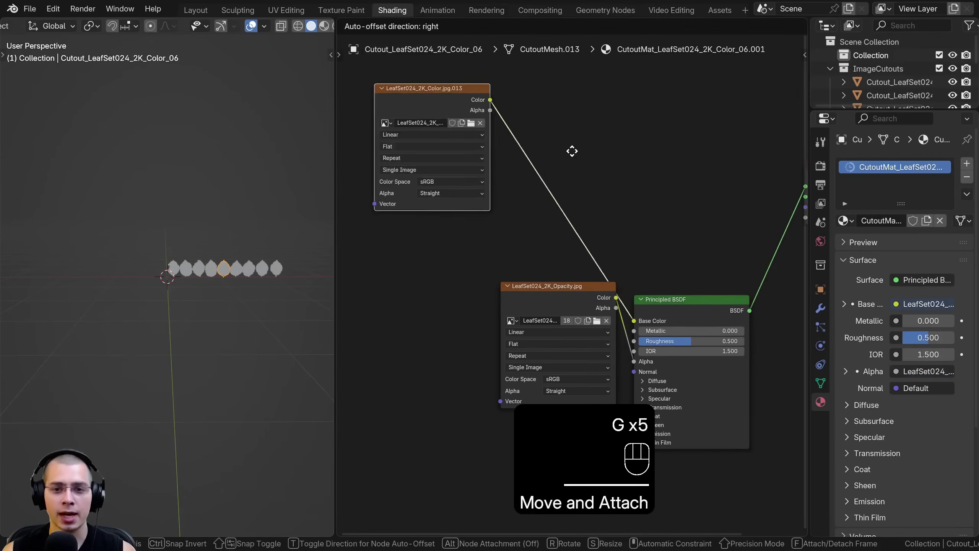
left_click(612, 160)
left_click(560, 302)
key("g")
left_click(444, 250)
left_click_drag(652, 297, 640, 156)
scroll(592, 264, "up", 1)
middle_click_drag(541, 200, 589, 267)
- Frame the selected leaf in the 3D viewport and show it in Material Preview shading
scroll(237, 278, "up", 5)
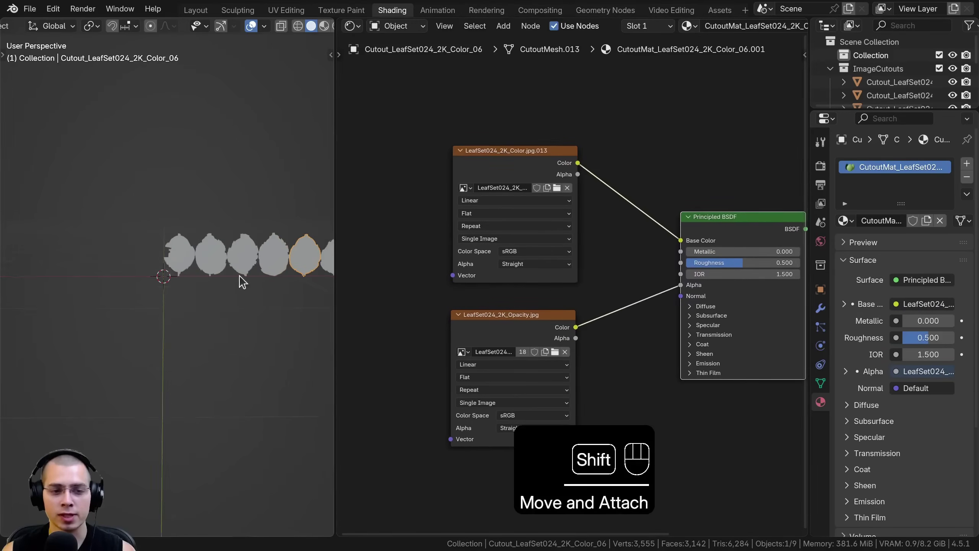
middle_click_drag(238, 275, 160, 286, "shift")
scroll(230, 255, "up", 3)
key("z")
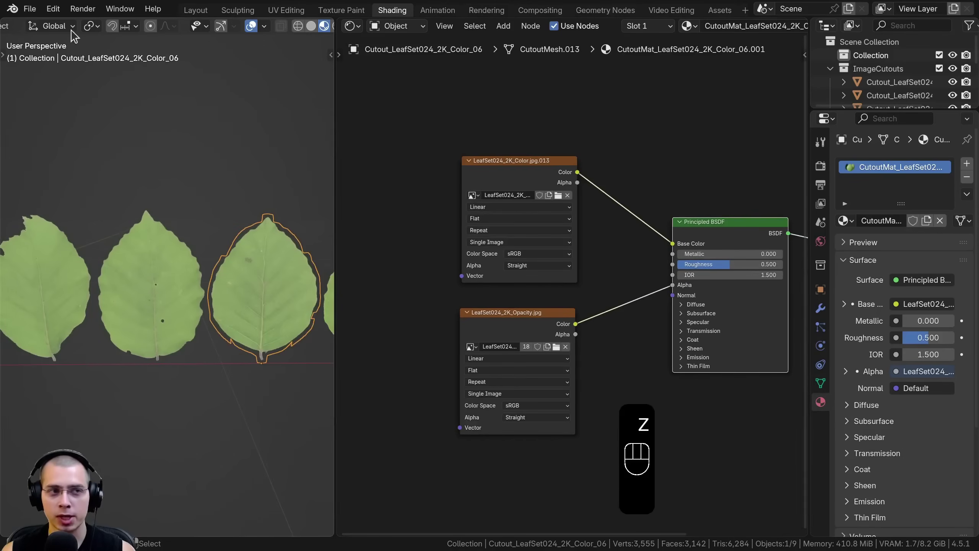
- Check in the add-on preferences whether Node Wrangler is enabled, searching for "node", and close the preferences
left_click(53, 9)
left_click(116, 182)
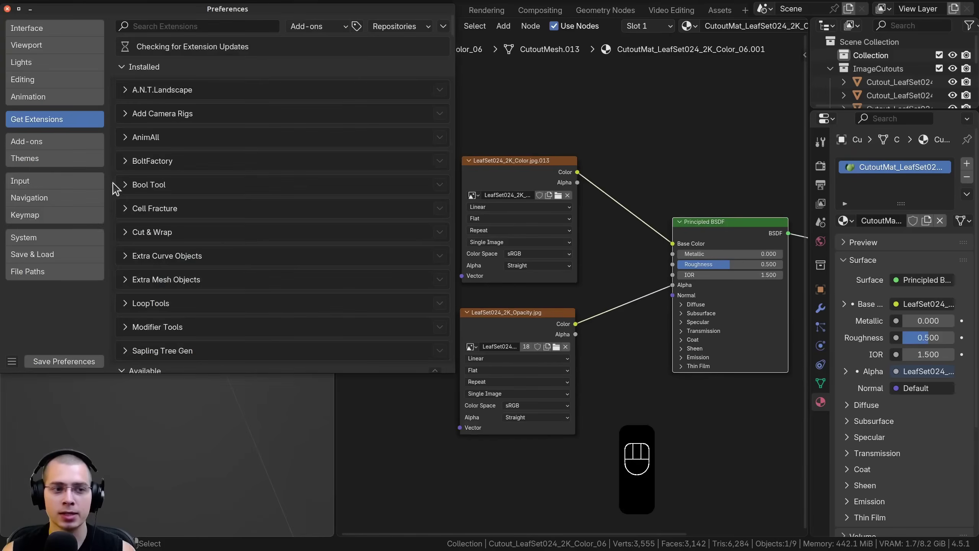
left_click(47, 151)
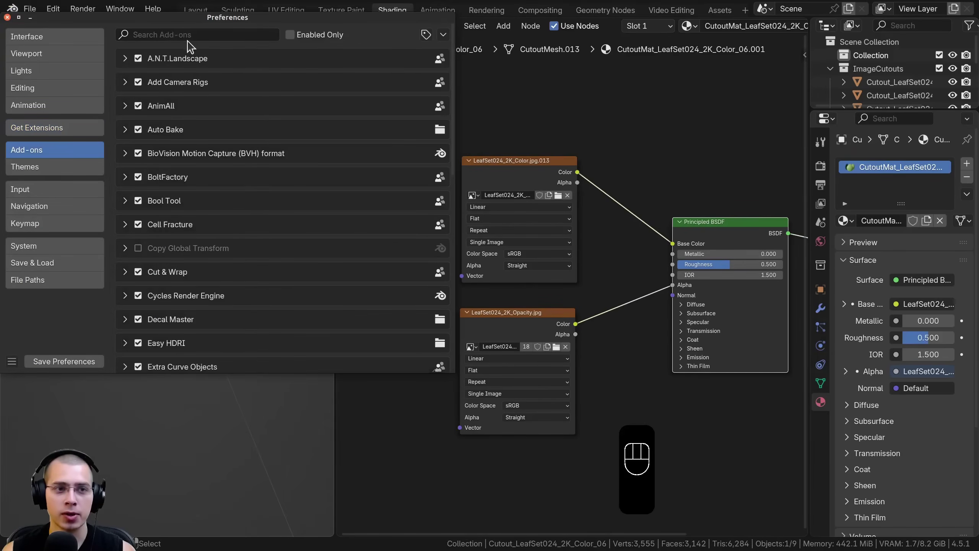
type("node")
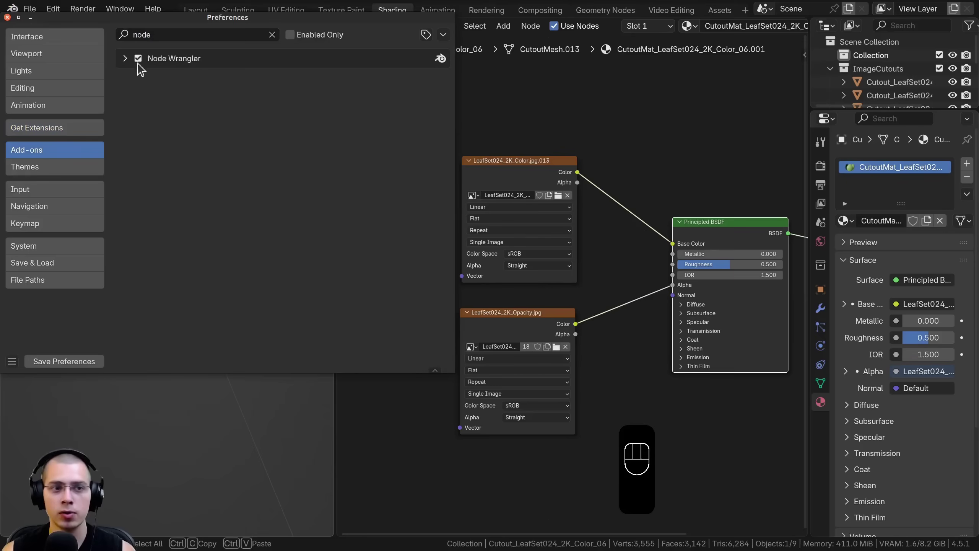
left_click(7, 17)
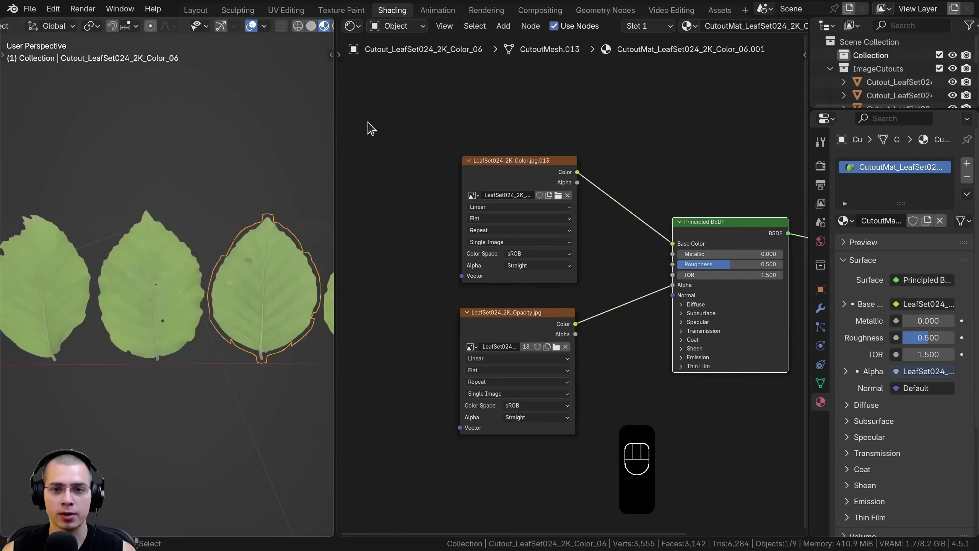
- Delete the color and opacity image texture nodes from the leaf material
key("a")
left_click_drag(428, 127, 512, 382)
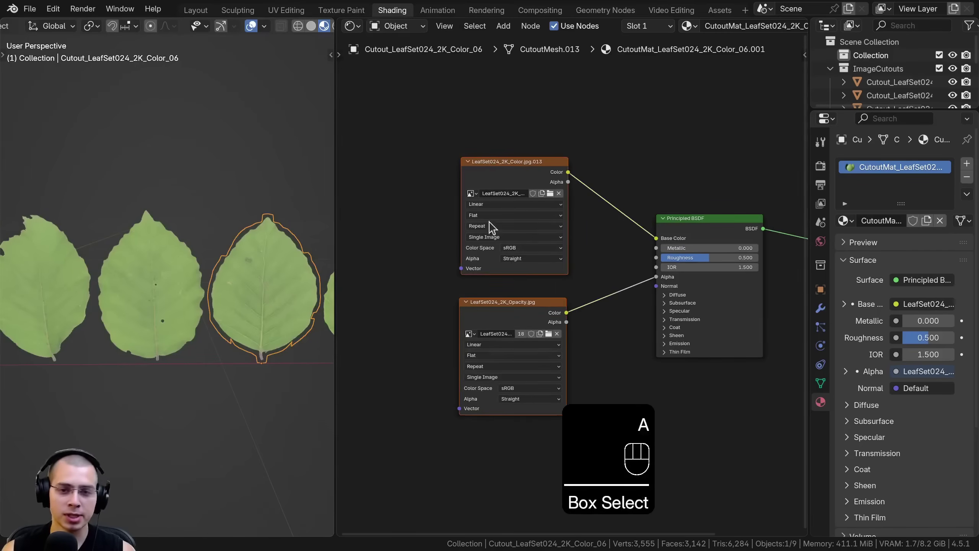
key("x")
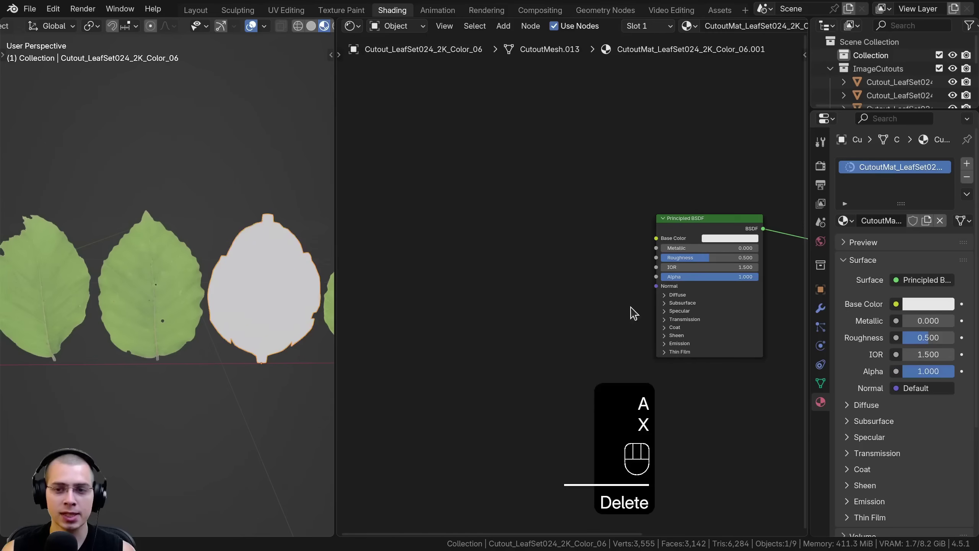
- Run Principled Texture Setup on the Principled BSDF with the LeafSet024_2K Color, NormalGL, Opacity and Roughness images
left_click(701, 226)
middle_click_drag(681, 227, 590, 231)
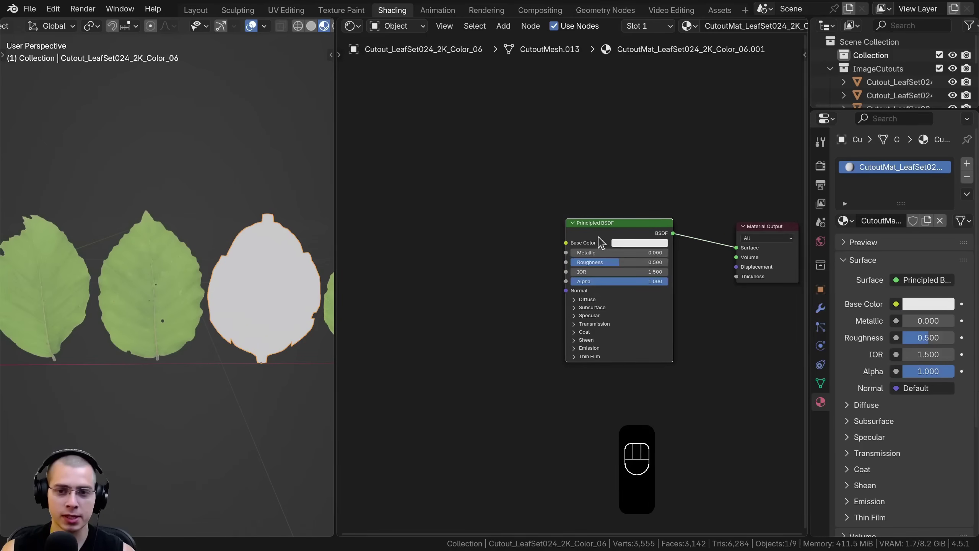
key("ctrl+shift+t")
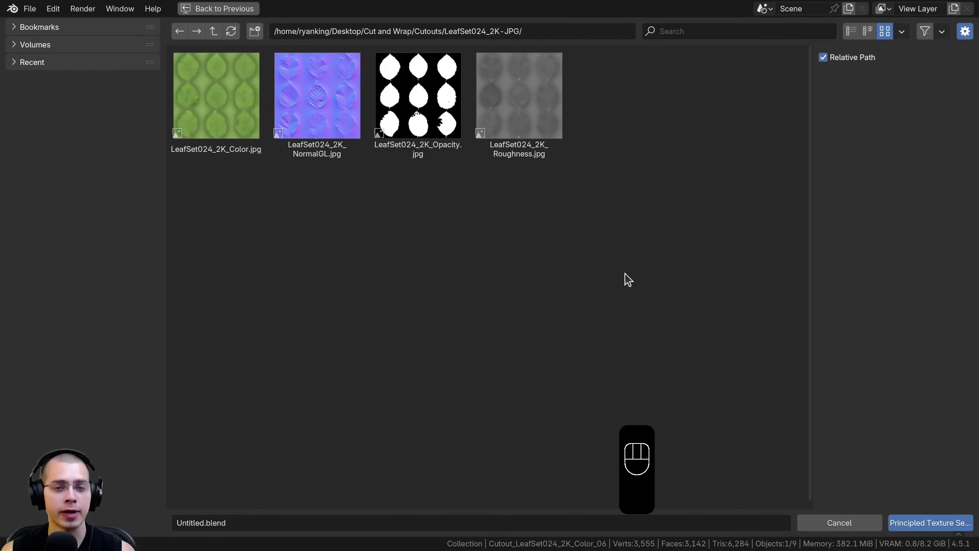
left_click_drag(623, 274, 215, 104)
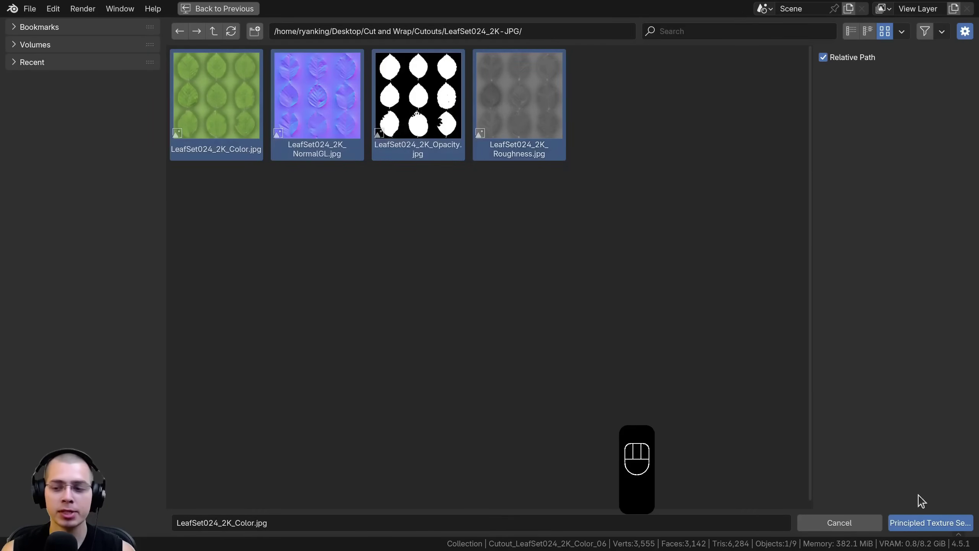
left_click(921, 524)
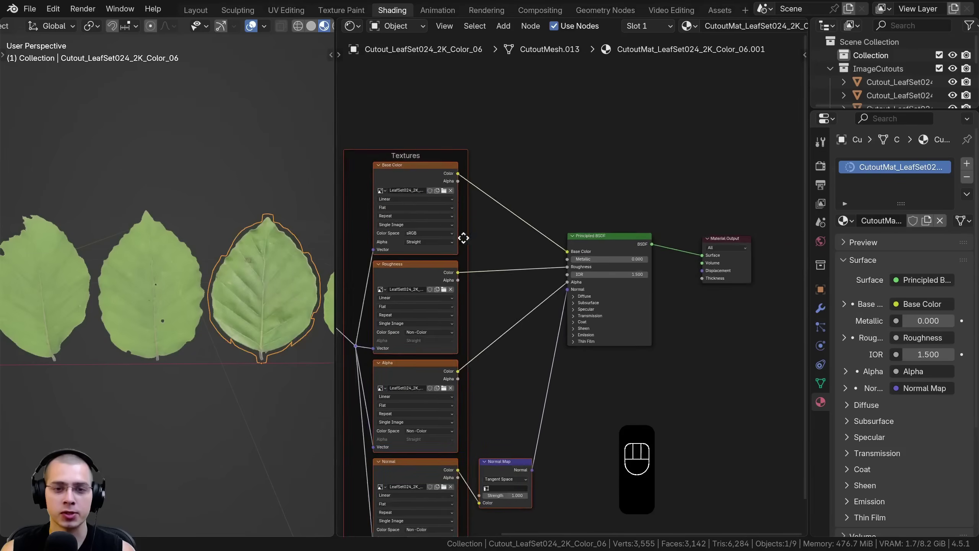
- Examine the Roughness, Alpha and Normal texture nodes and the leaf's surface shading from several distances and angles
middle_click_drag(464, 238, 549, 207)
key("KP_Decimal")
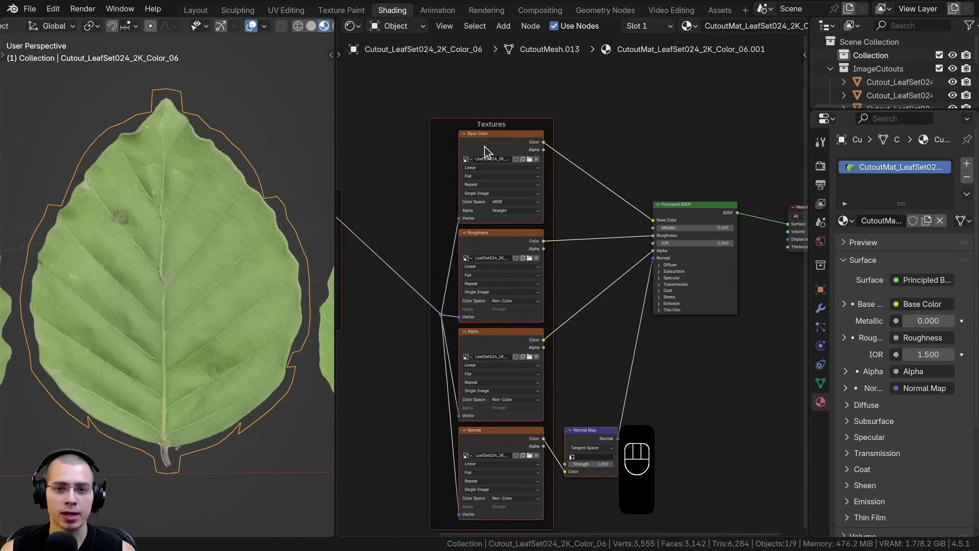
left_click(484, 246)
left_click(497, 342)
left_click(497, 435)
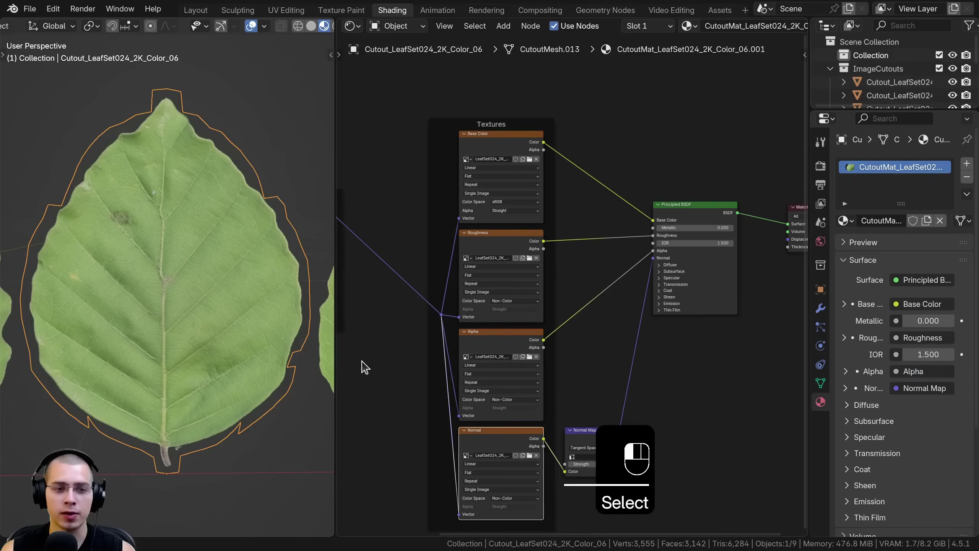
scroll(193, 77, "down", 3)
middle_click_drag(199, 103, 152, 238)
scroll(232, 210, "up", 3)
scroll(165, 245, "up", 3)
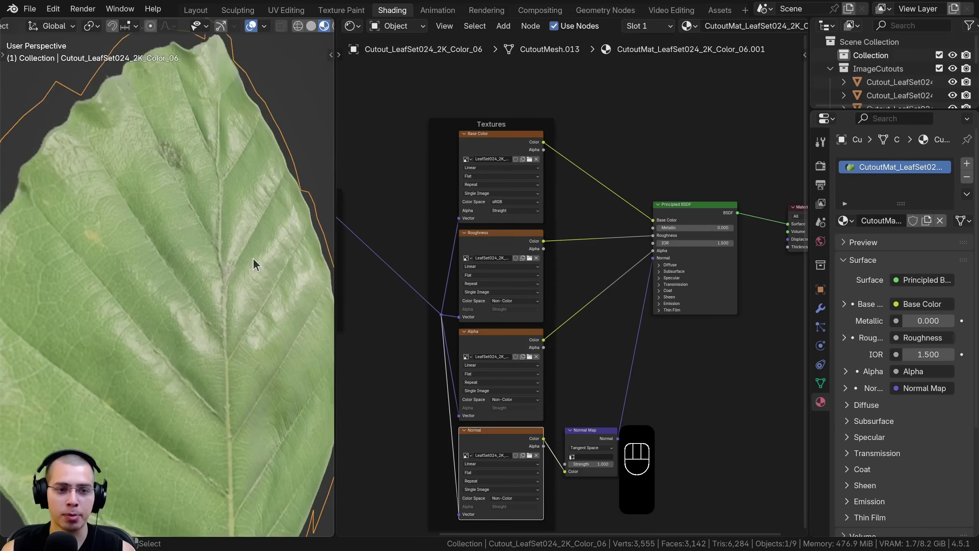
scroll(214, 324, "down", 8)
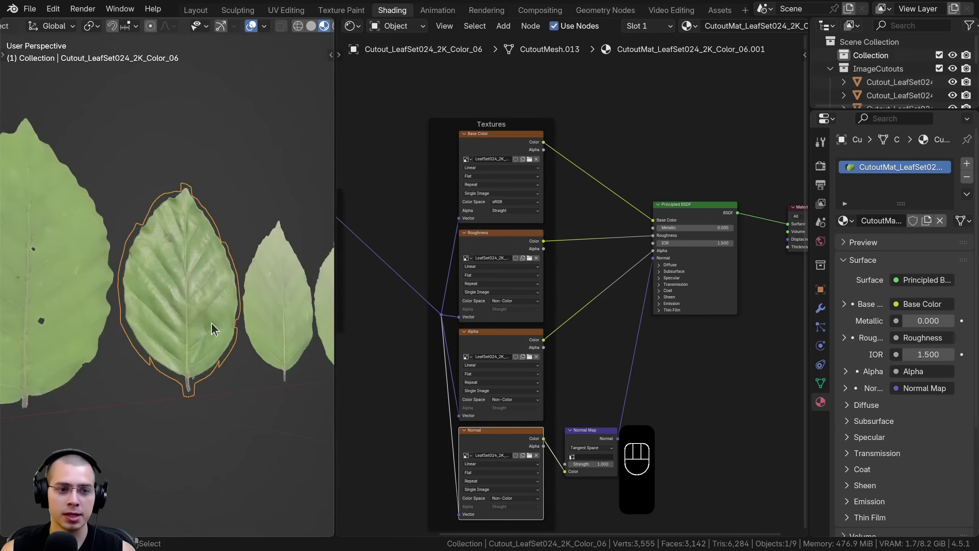
- Select all the leaf cutouts with the fully textured leaf active and link its material to the others
key("a")
key("b")
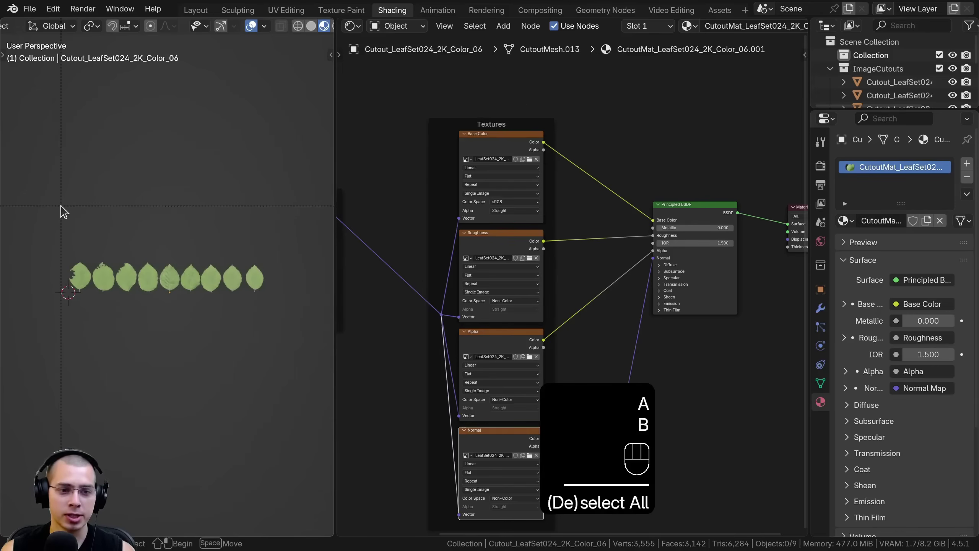
left_click_drag(61, 213, 216, 323)
scroll(143, 319, "up", 7)
scroll(143, 312, "up", 4)
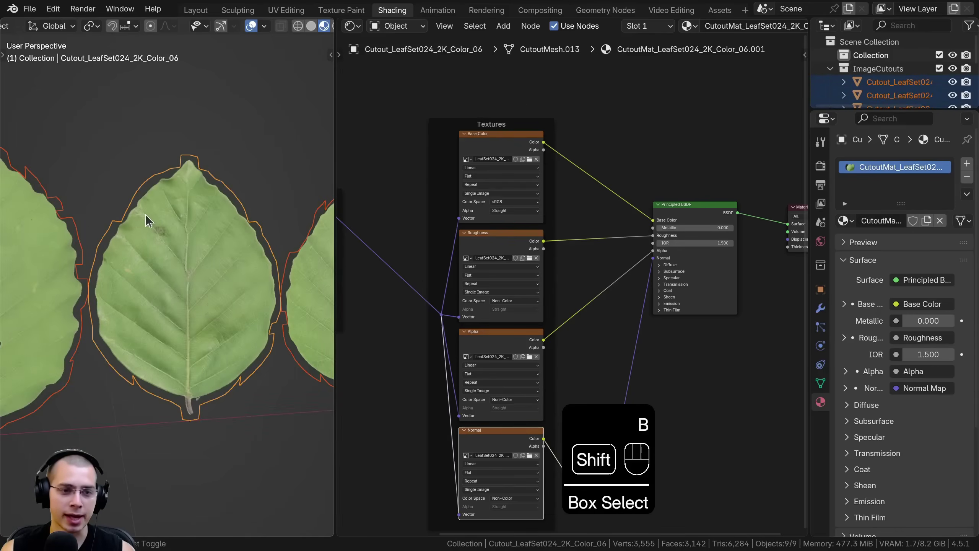
left_click(149, 213, "shift")
left_click(156, 208, "shift")
middle_click_drag(191, 186, 191, 214)
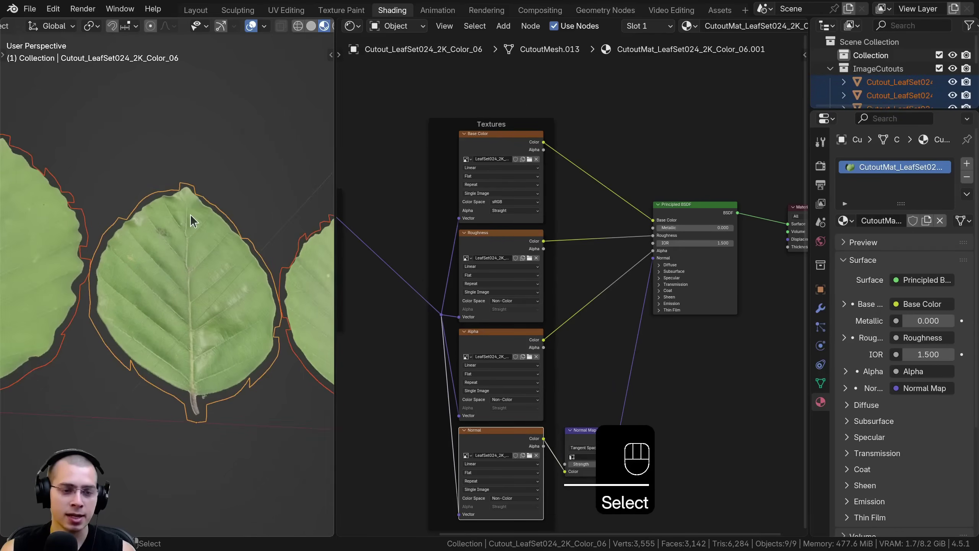
key("ctrl+l")
mouse_move(192, 216)
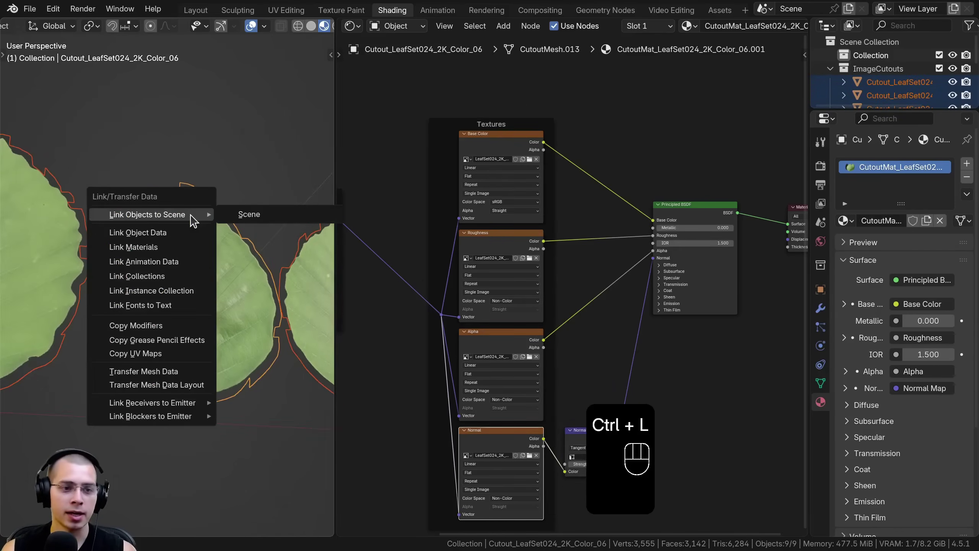
left_click(185, 247)
scroll(194, 280, "down", 4)
scroll(222, 346, "up", 2)
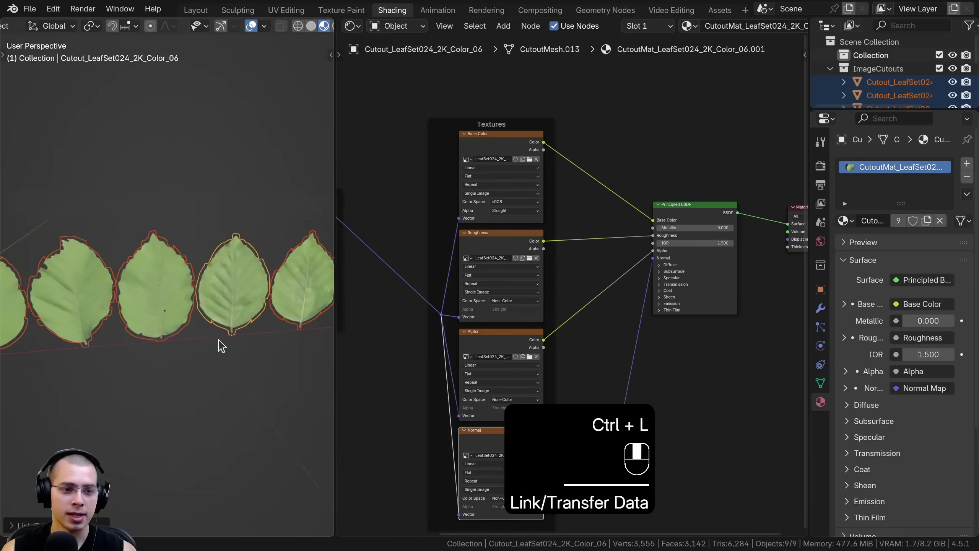
- Examine the linked leaf cutouts up close and from different angles, and clear the selection
middle_click_drag(219, 340, 185, 313)
middle_click_drag(185, 313, 151, 295, "shift")
scroll(196, 300, "up", 5)
middle_click_drag(239, 297, 181, 273, "shift")
scroll(187, 255, "up", 2)
scroll(180, 272, "down", 3)
key("a")
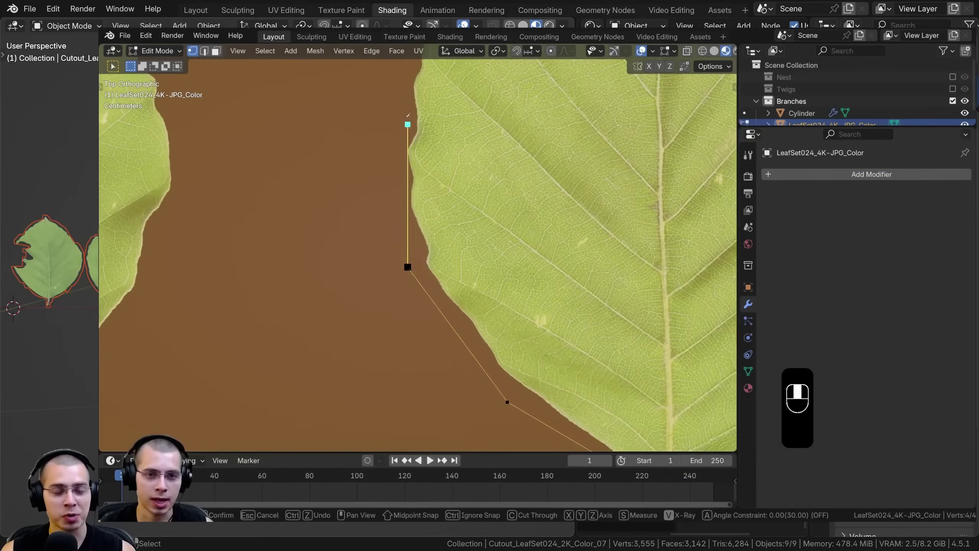
- Knife-cut around one edge of a leaf on the LeafSet024_4K-JPG_Color plane, from its side up to the tip
left_click(396, 93)
middle_click_drag(396, 92, 274, 352, "shift")
left_click(341, 221)
left_click(481, 82)
middle_click_drag(481, 82, 341, 202, "shift")
left_click(405, 154)
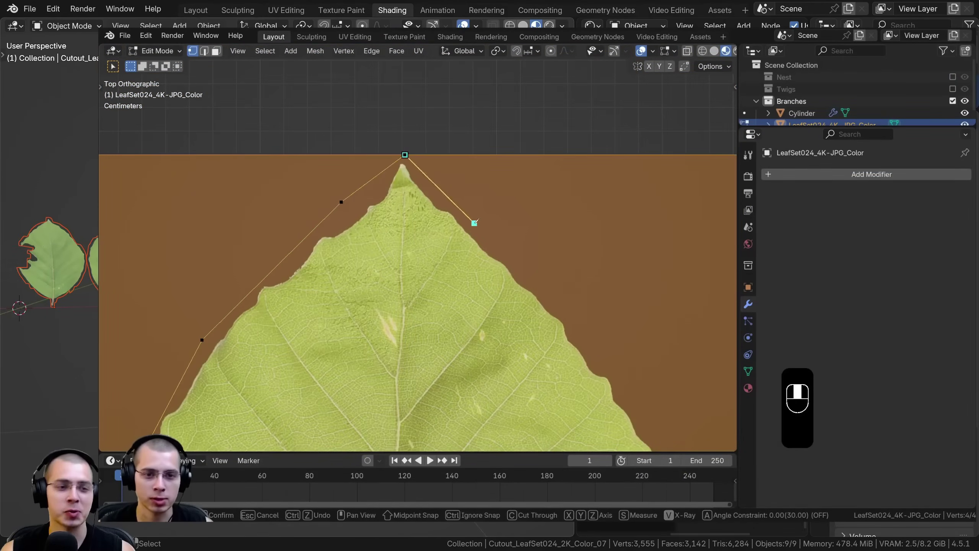
- Continue the knife cut from the leaf's tip down along its opposite edge
left_click(475, 223)
scroll(475, 223, "up", 4)
scroll(536, 227, "down", 7)
left_click(549, 344)
middle_click_drag(549, 345, 386, 188, "shift")
scroll(387, 188, "up", 7)
left_click(472, 81)
left_click(464, 271)
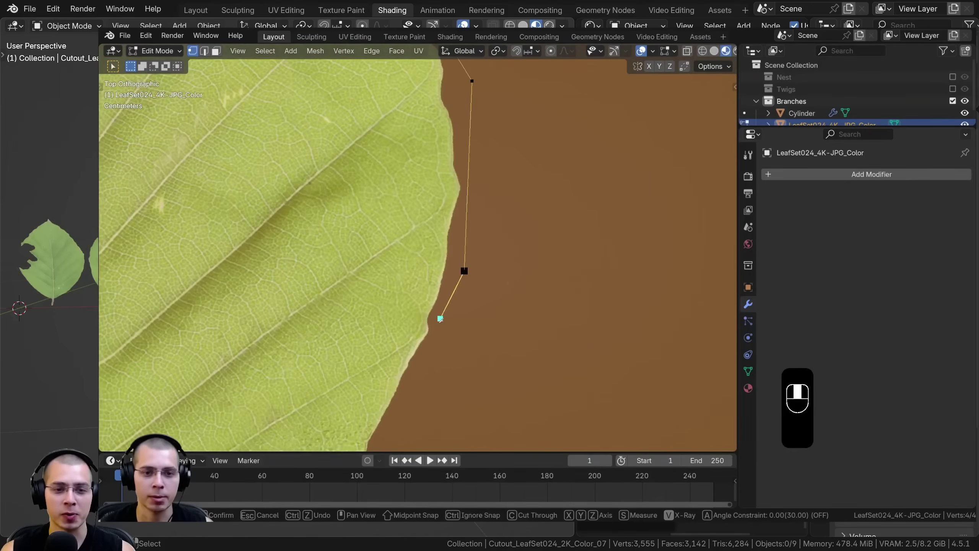
- Finish the knife cut around the leaf's lower edge and stem, and restart the Knife tool for the next leaf
middle_click_drag(440, 318, 516, 138, "shift")
left_click(477, 217)
left_click(376, 338)
middle_click_drag(375, 338, 543, 269, "shift")
left_click(461, 296)
left_click(454, 381)
key("Return")
scroll(469, 320, "down", 7)
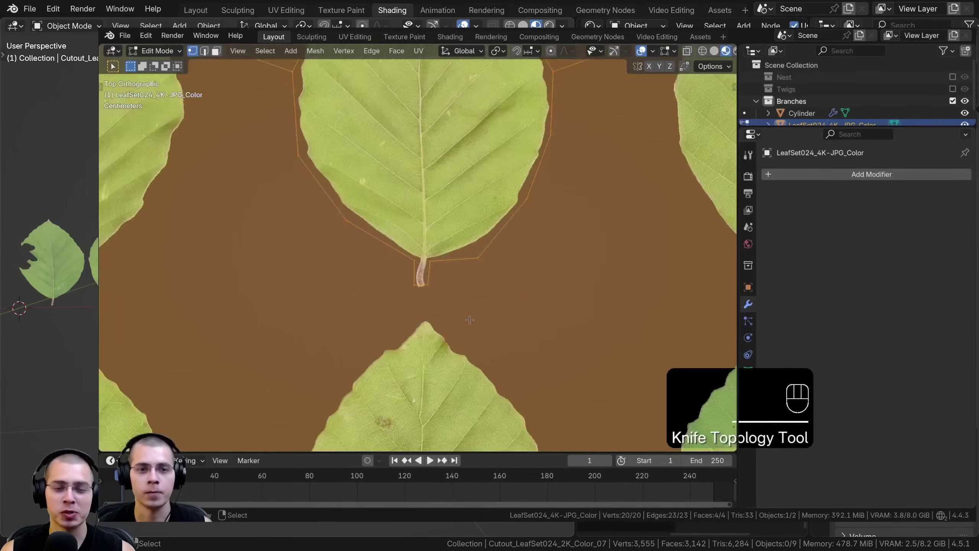
scroll(470, 319, "down", 3)
scroll(356, 275, "up", 4)
key("k")
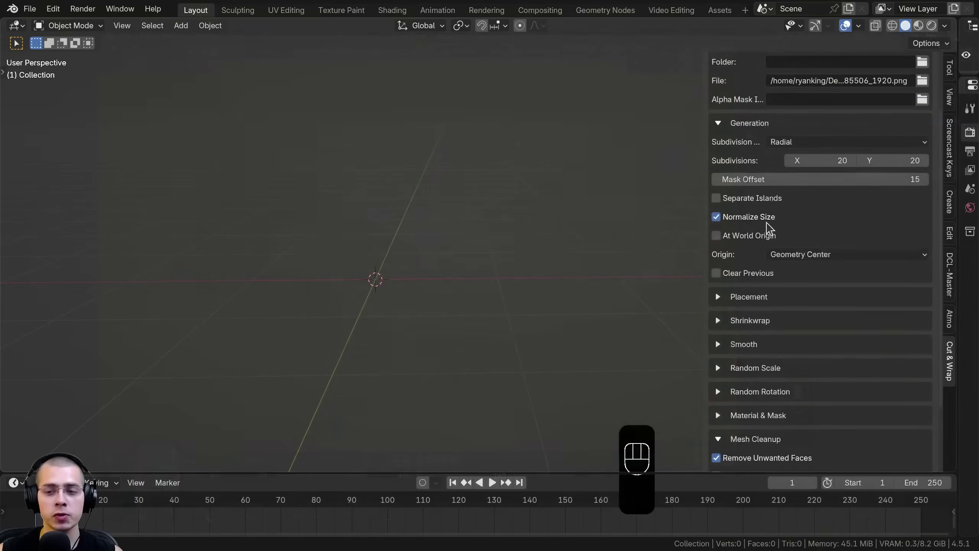
- Show the Mesh Cleanup settings and generate a cutout from the cup image
scroll(767, 227, "down", 5)
left_click(768, 358)
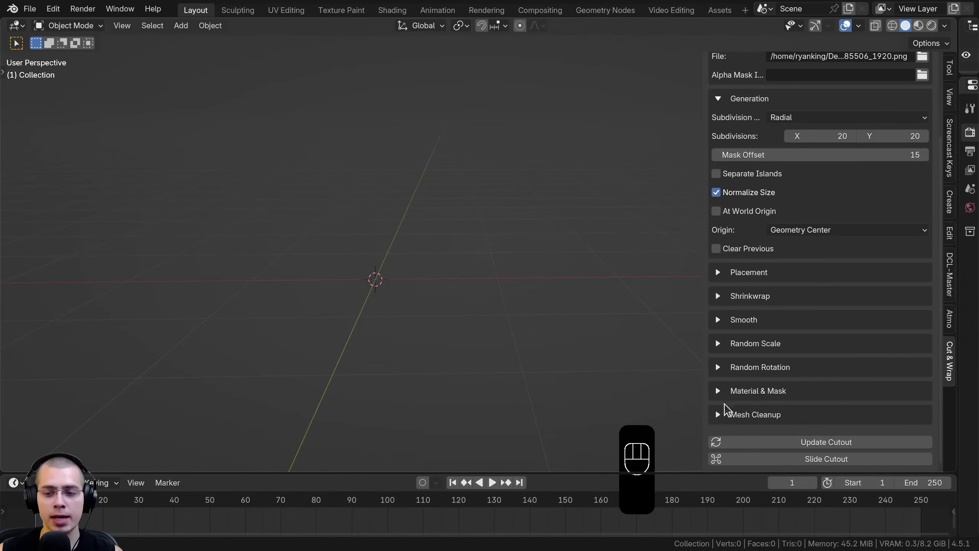
left_click(726, 405)
scroll(735, 398, "down", 3)
scroll(748, 380, "up", 9)
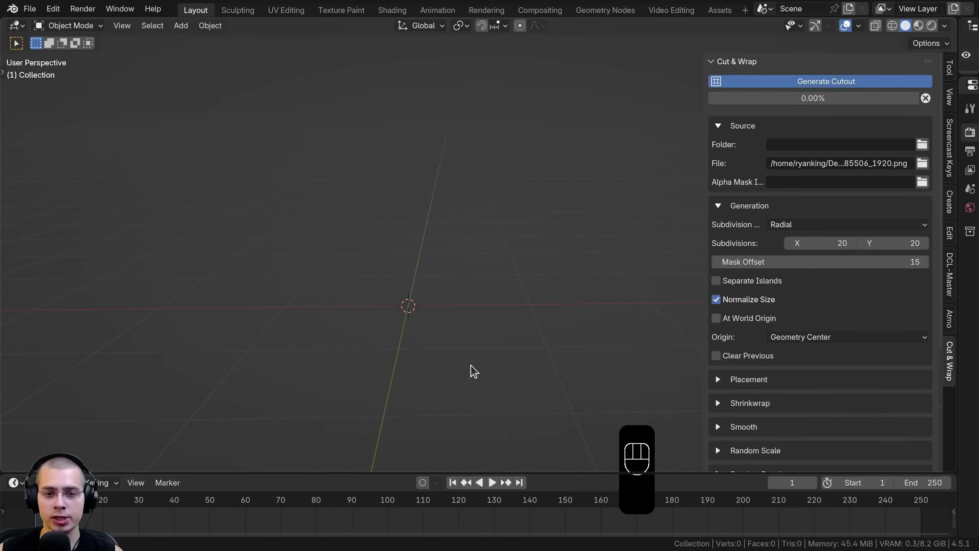
left_click(751, 246)
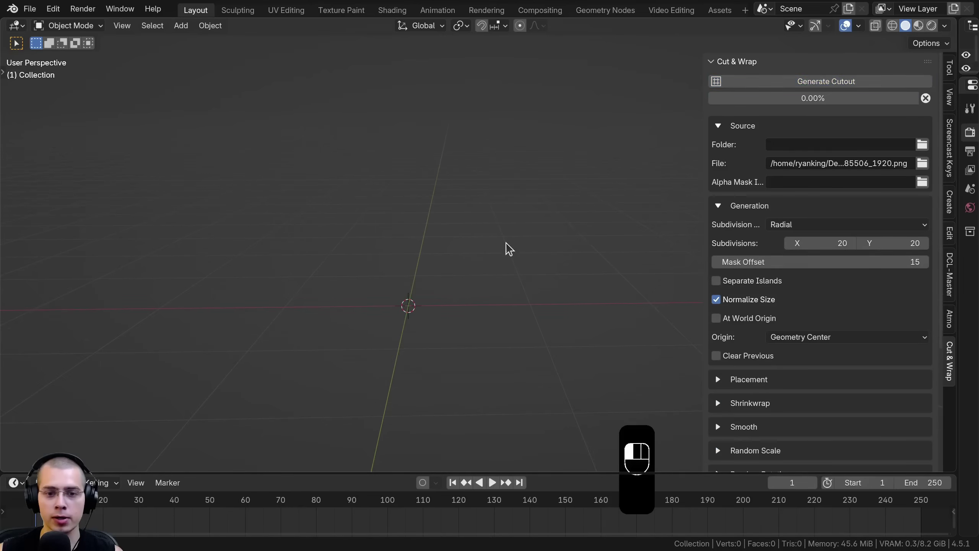
middle_click_drag(484, 205, 459, 167)
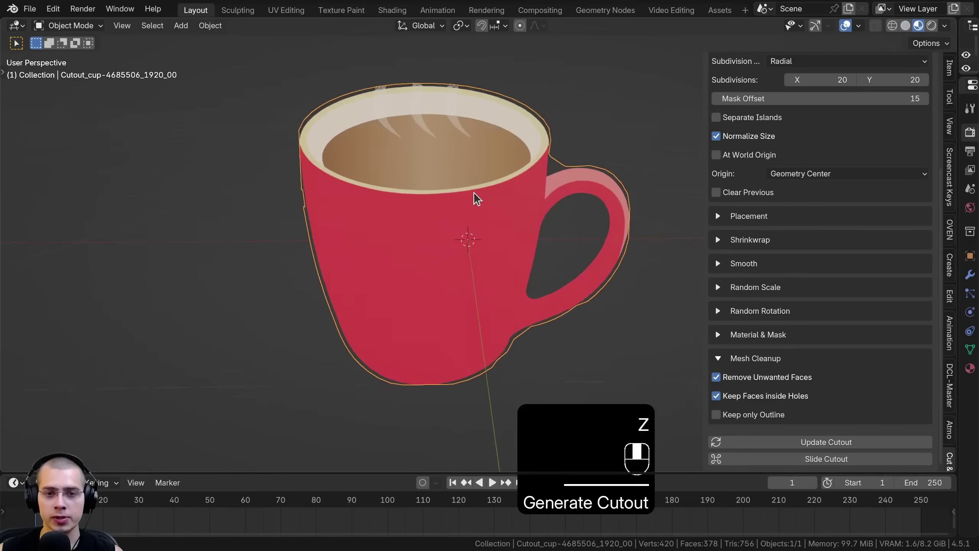
- Inspect the cup cutout's mesh topology in Edit Mode, especially around the handle's hole
key("Tab")
scroll(432, 171, "up", 1)
middle_click_drag(459, 166, 422, 169)
key("a")
key("a")
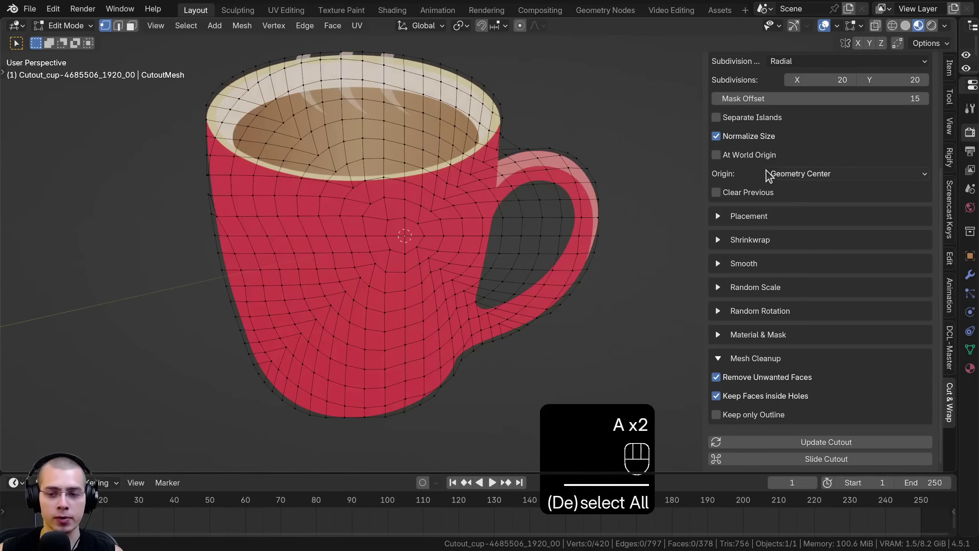
middle_click_drag(464, 206, 493, 206, "shift")
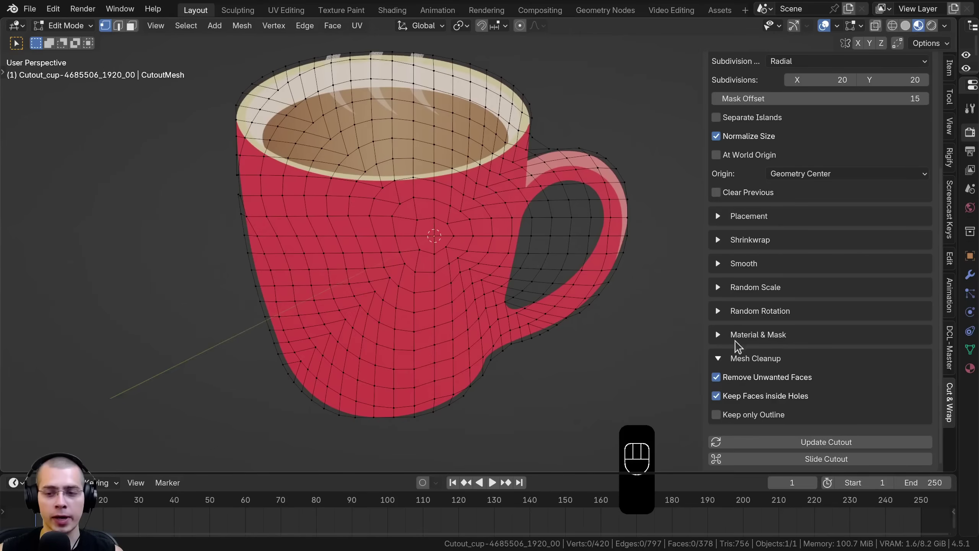
- Replace the cup cutout with one generated with Keep Faces inside Holes disabled, and check its mesh in Edit Mode
left_click(717, 397)
key("Tab")
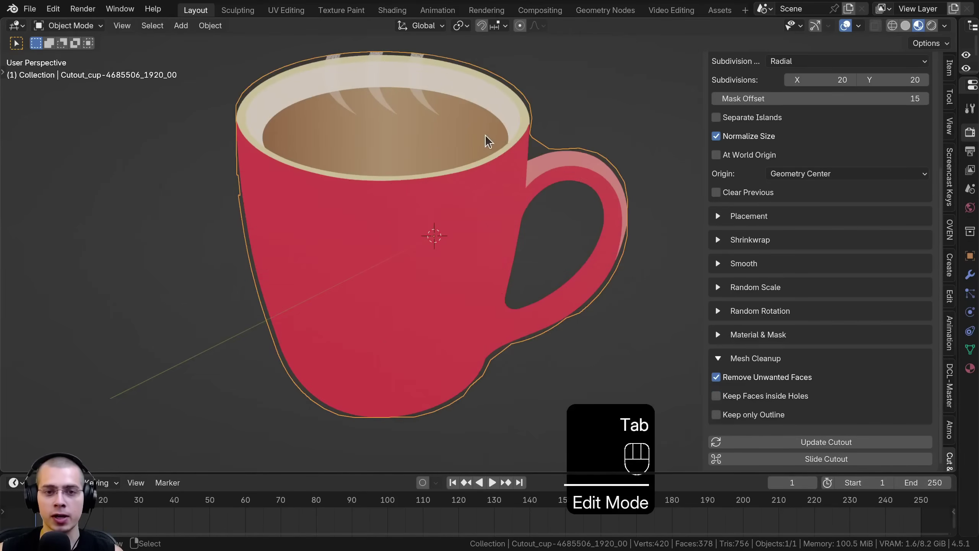
key("x")
left_click(489, 144)
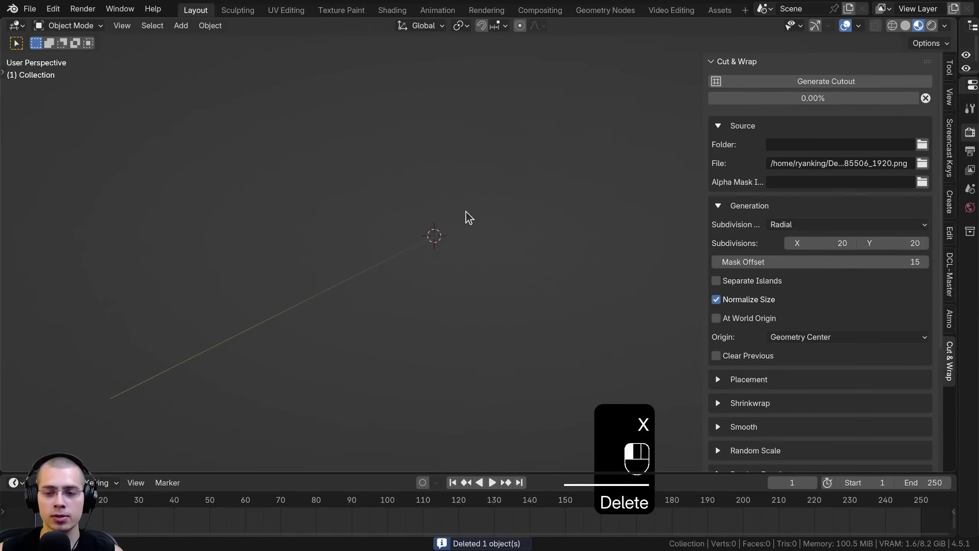
key("Tab")
key("a")
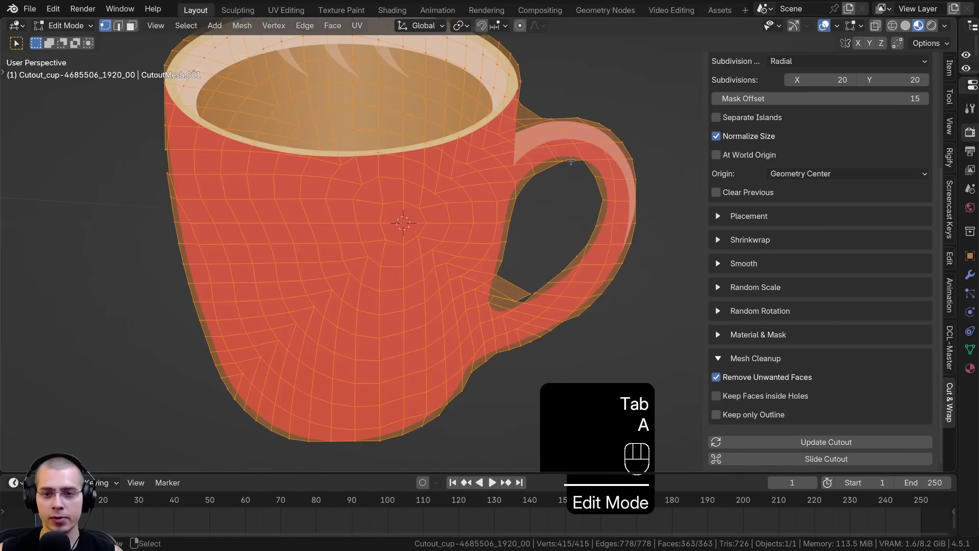
key("Tab")
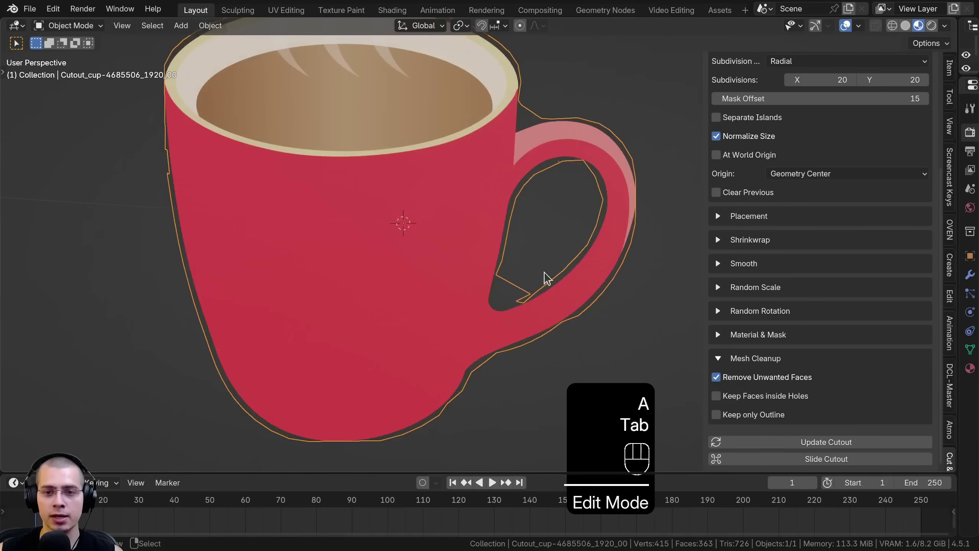
- Turn Remove Unwanted Faces off and back on
left_click(717, 378)
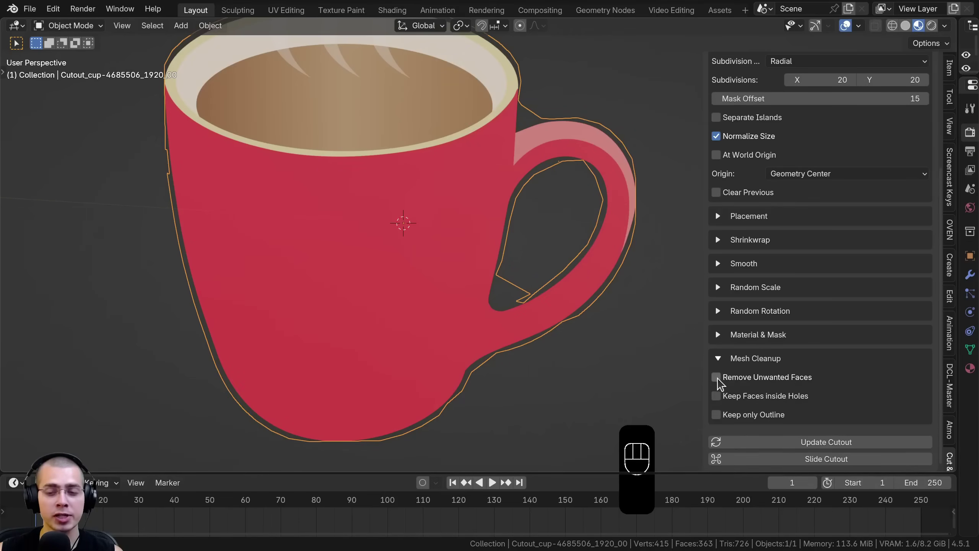
left_click(720, 378)
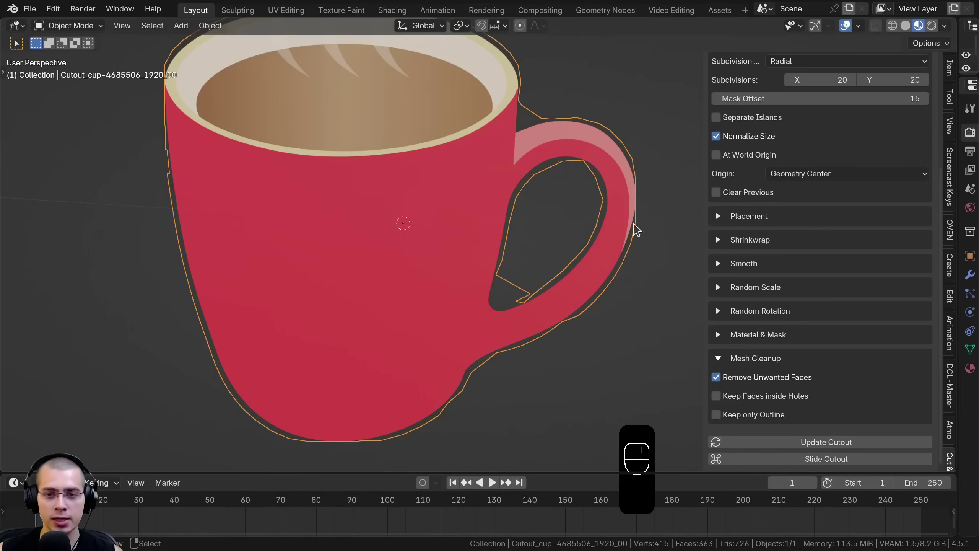
middle_click_drag(521, 215, 529, 214, "shift")
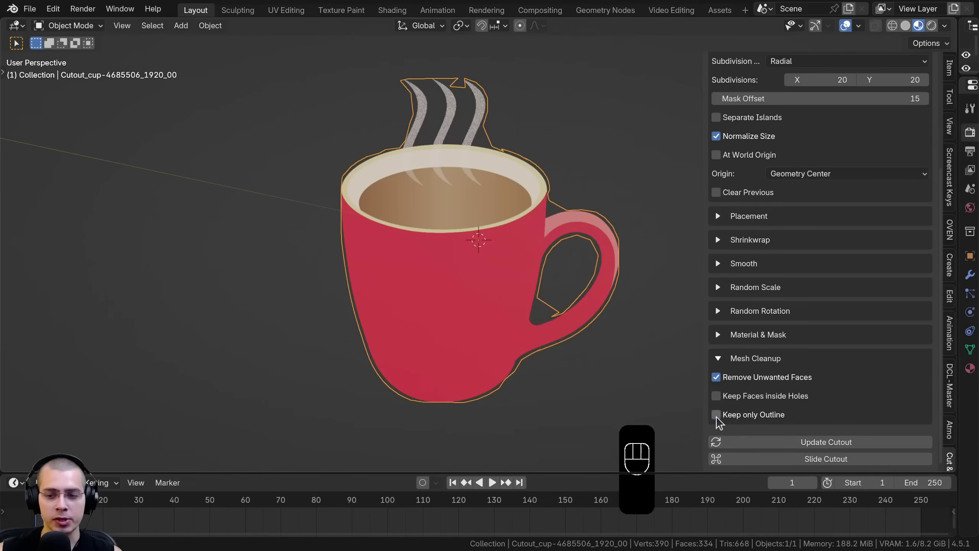
- Replace the cup cutout with one generated with Keep only Outline enabled, and examine its mesh in Edit Mode
key("x")
left_click(582, 197)
scroll(794, 180, "up", 5)
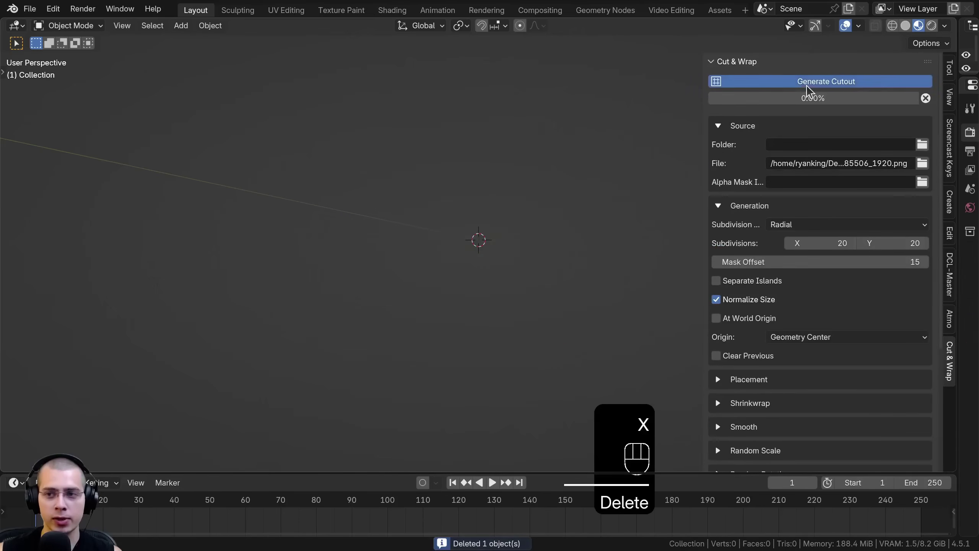
key("Tab")
key("Tab")
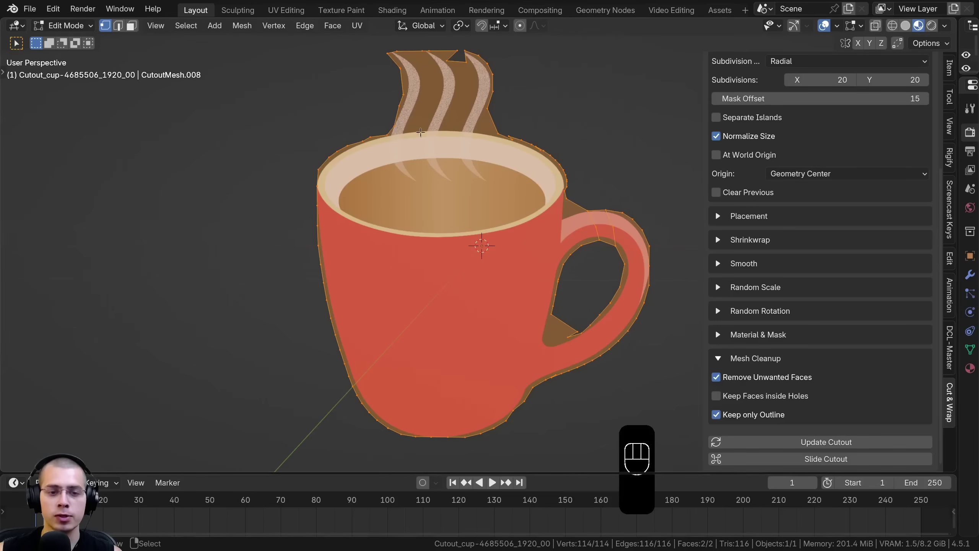
middle_click_drag(421, 133, 378, 263)
middle_click_drag(414, 381, 550, 357)
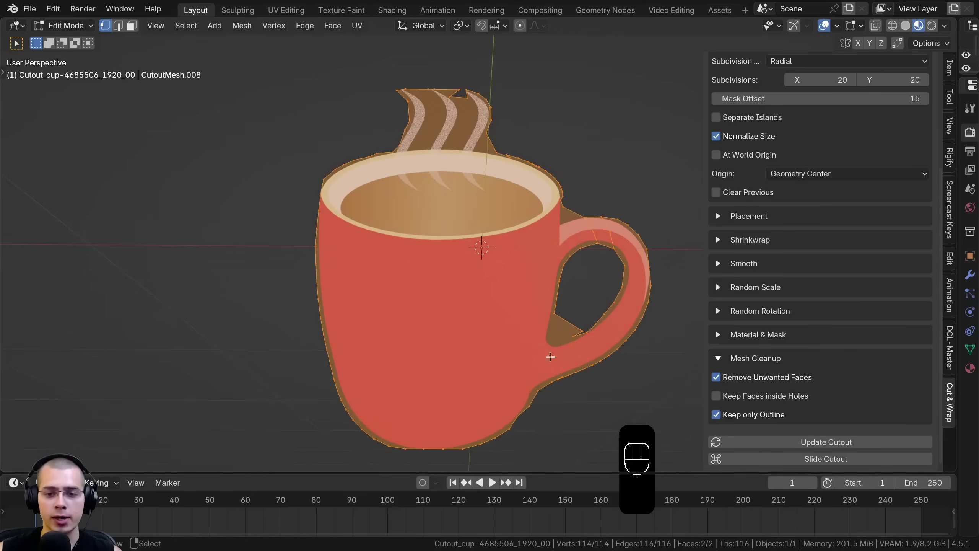
middle_click_drag(497, 158, 504, 227)
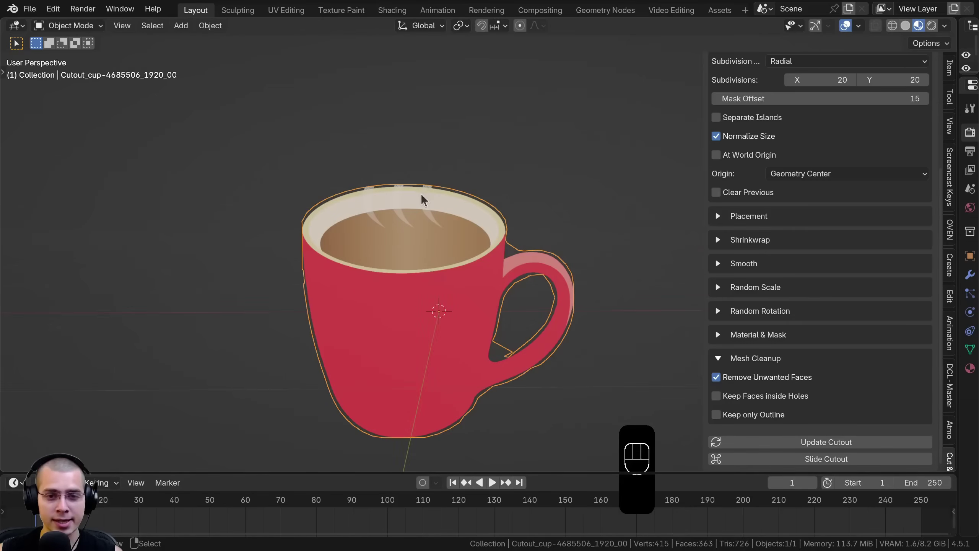
- Inspect the steam wisps at the cup's rim up close and show the Material & Mask settings
middle_click_drag(421, 192, 463, 225, "shift")
scroll(389, 205, "up", 6)
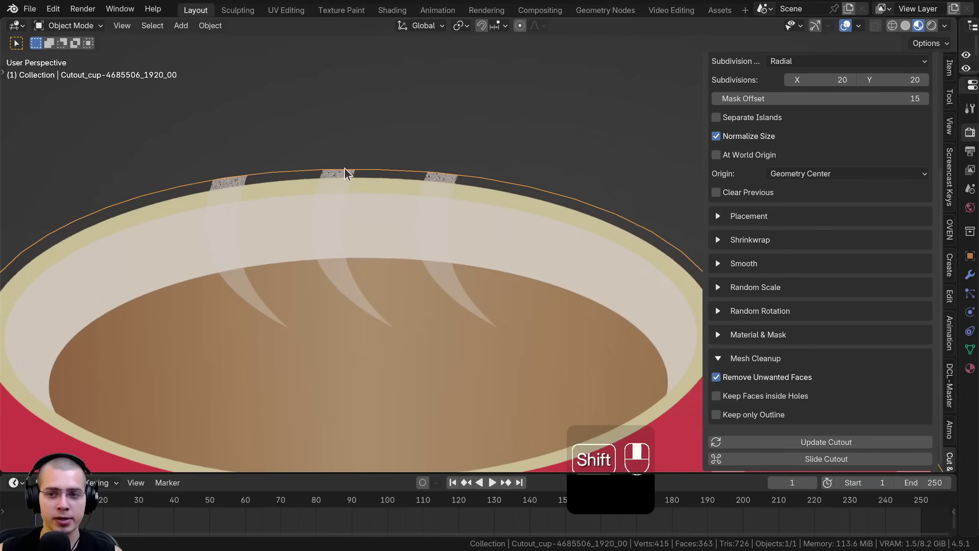
middle_click_drag(344, 168, 353, 179, "shift")
left_click(717, 337)
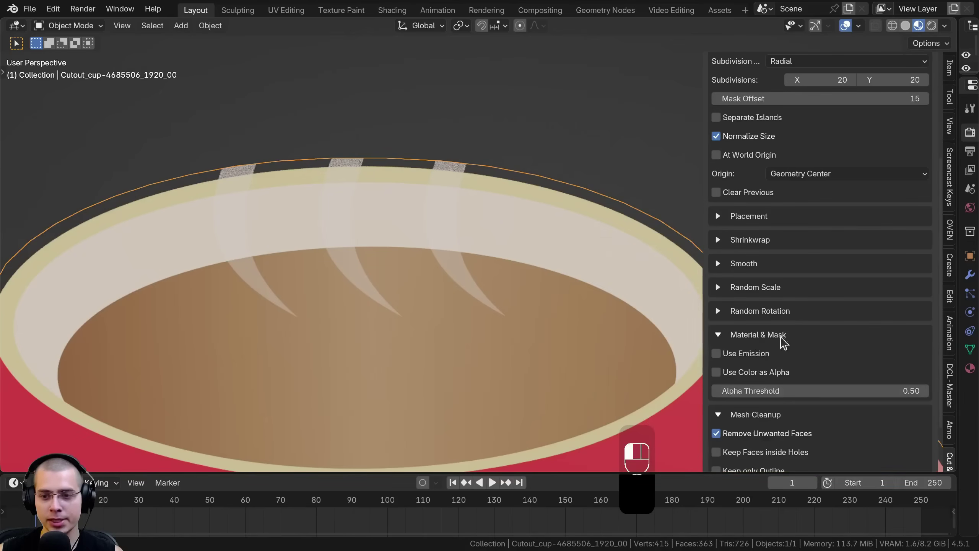
- Set the Alpha Threshold to 0.00 and generate a new cup cutout
scroll(737, 333, "down", 3)
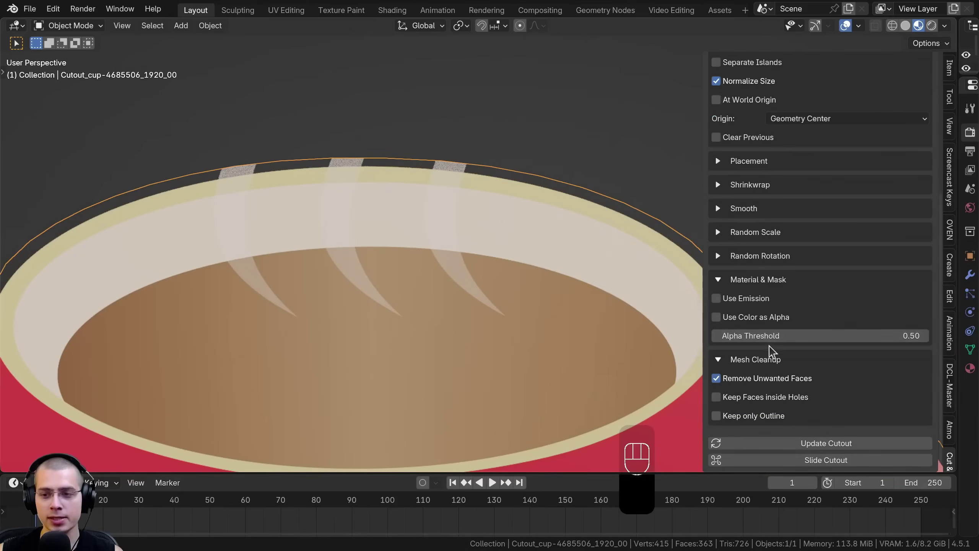
scroll(565, 360, "down", 2)
middle_click_drag(650, 335, 655, 328, "shift")
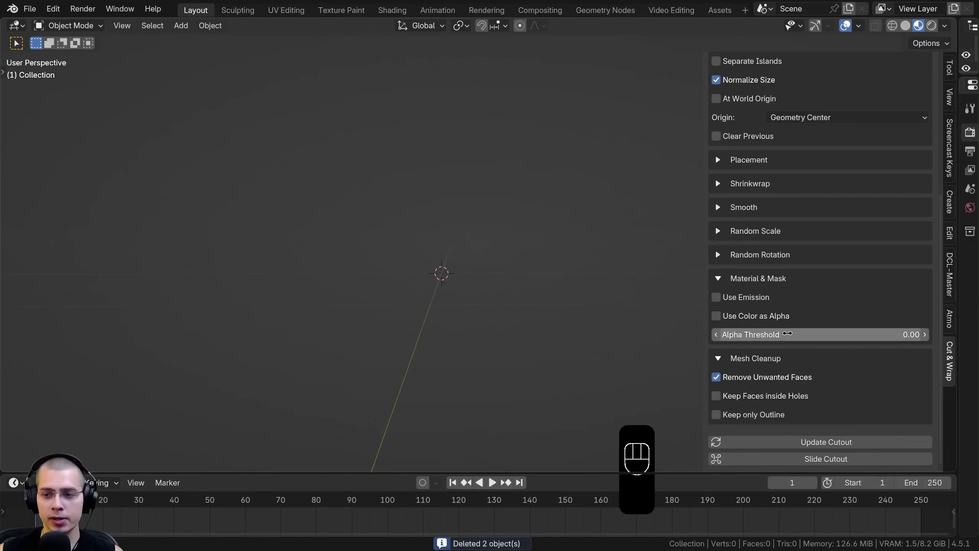
left_click(748, 334)
key("Return")
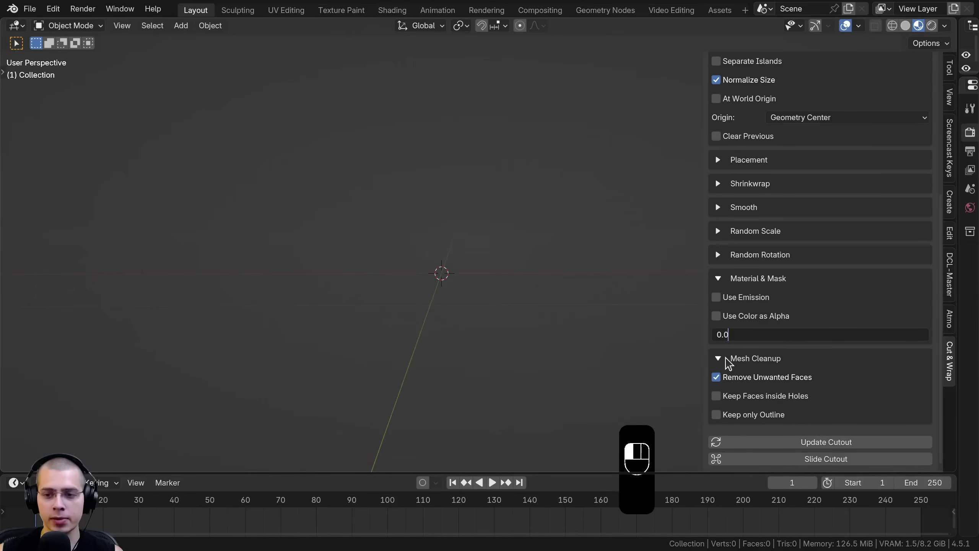
scroll(802, 315, "up", 10)
left_click(806, 78)
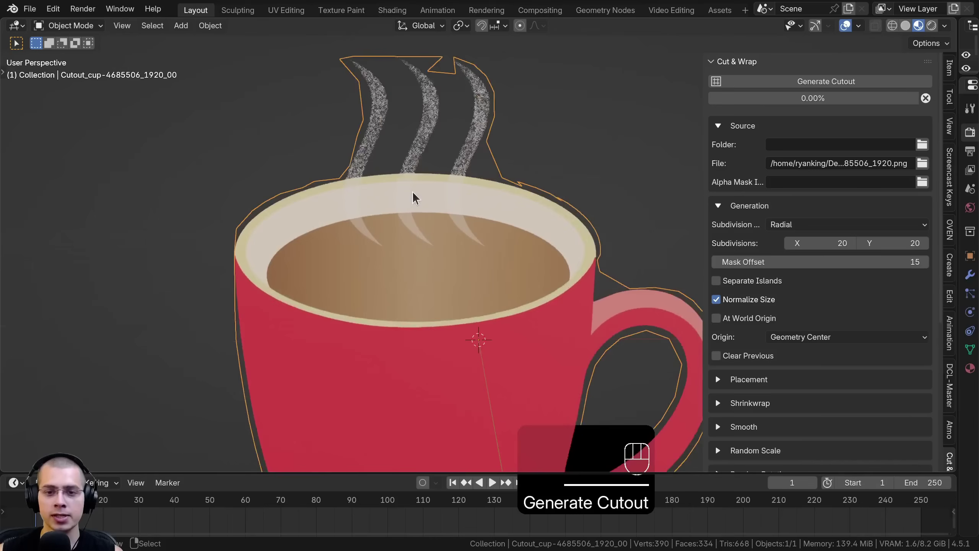
- Examine the new cup cutout's steam wisps and outline from several distances and angles, with and without selection
middle_click_drag(371, 129, 411, 202, "shift")
scroll(451, 140, "up", 7)
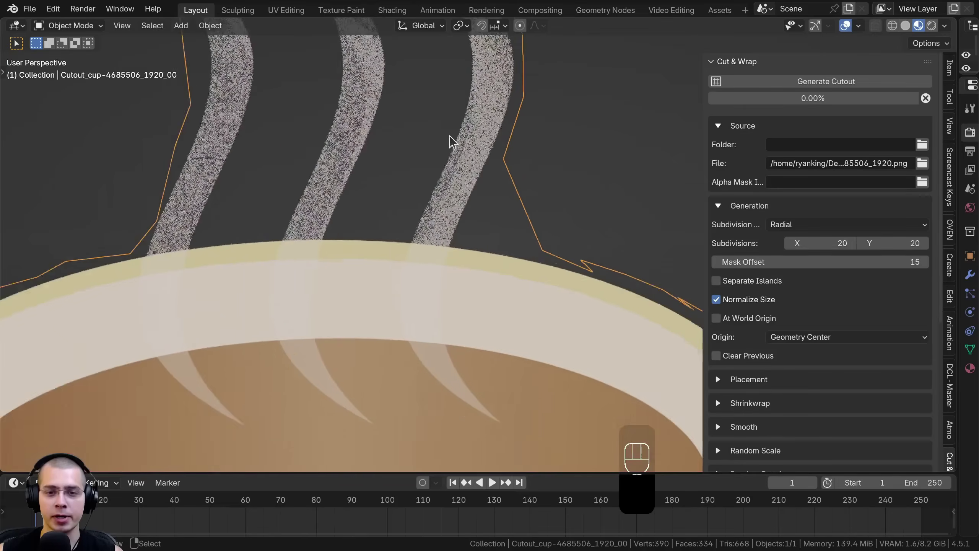
scroll(459, 224, "down", 5)
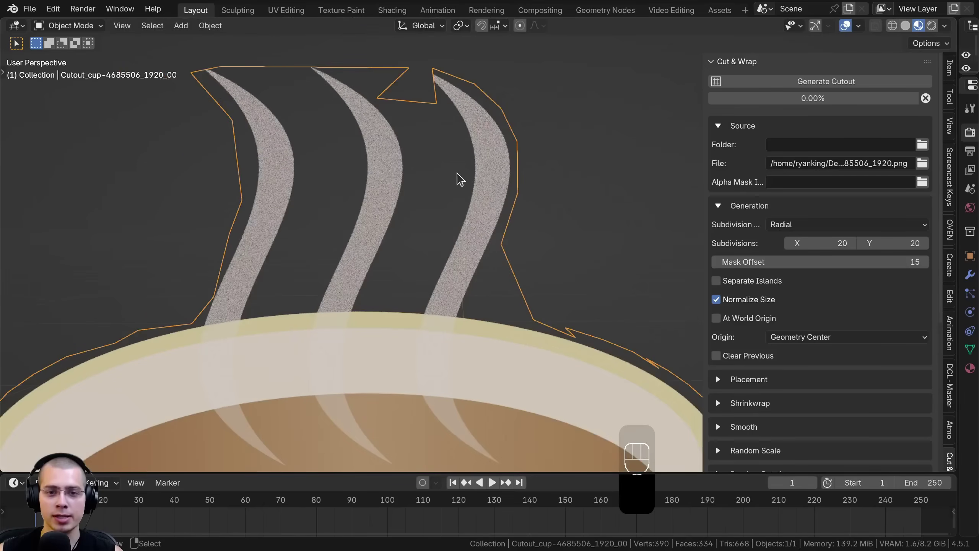
middle_click_drag(459, 180, 489, 102)
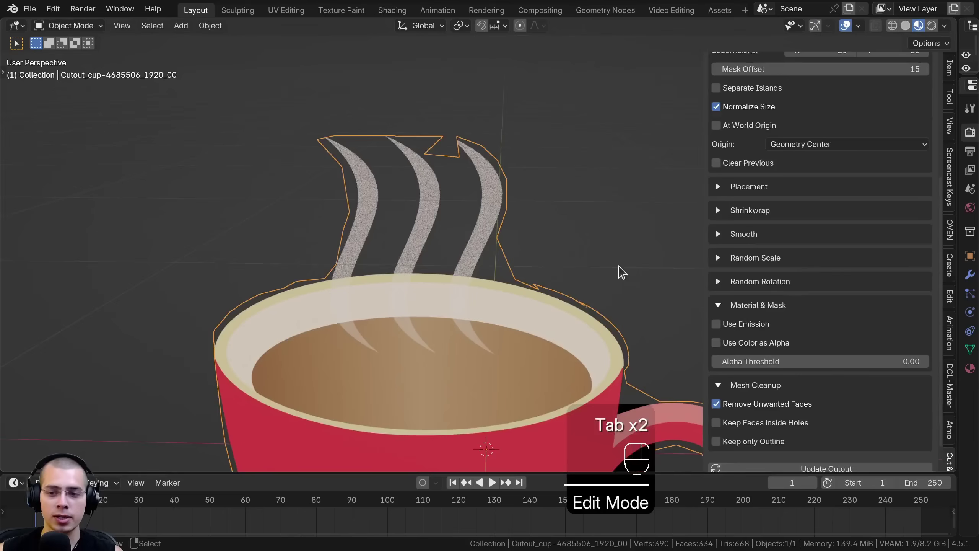
middle_click_drag(506, 213, 514, 208, "shift")
scroll(375, 258, "down", 4)
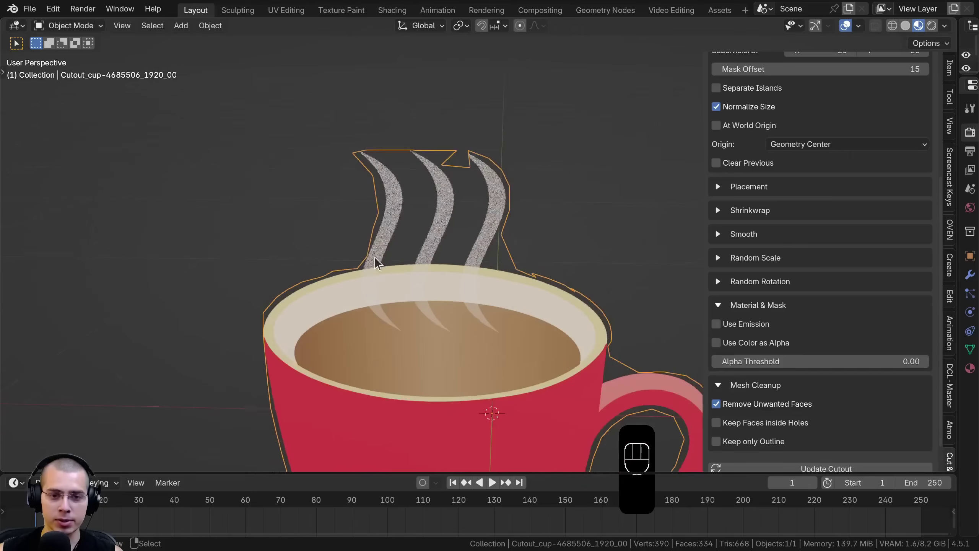
middle_click_drag(387, 232, 429, 212)
key("a")
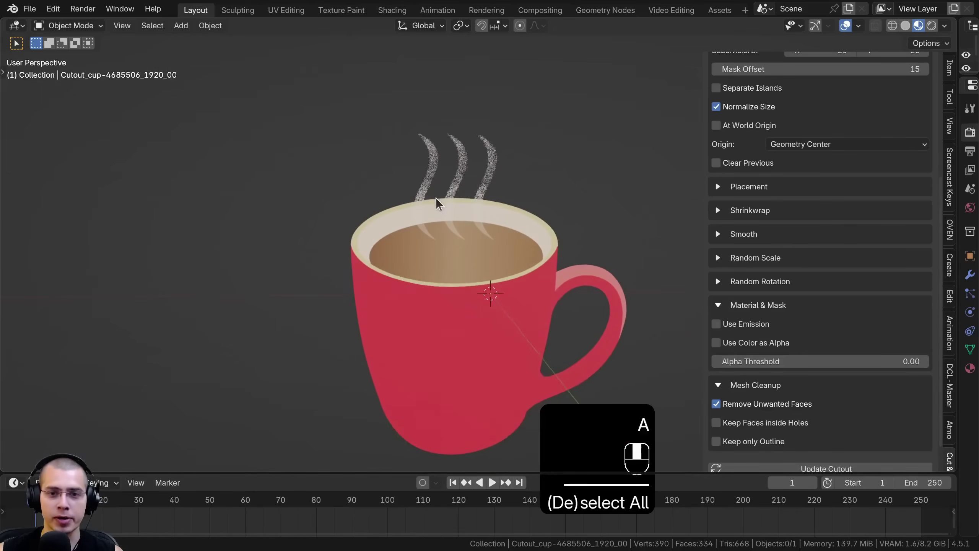
scroll(450, 202, "down", 1)
- Enable Use Emission for the cup cutout and view it in Rendered shading
left_click(450, 204)
left_click(716, 324)
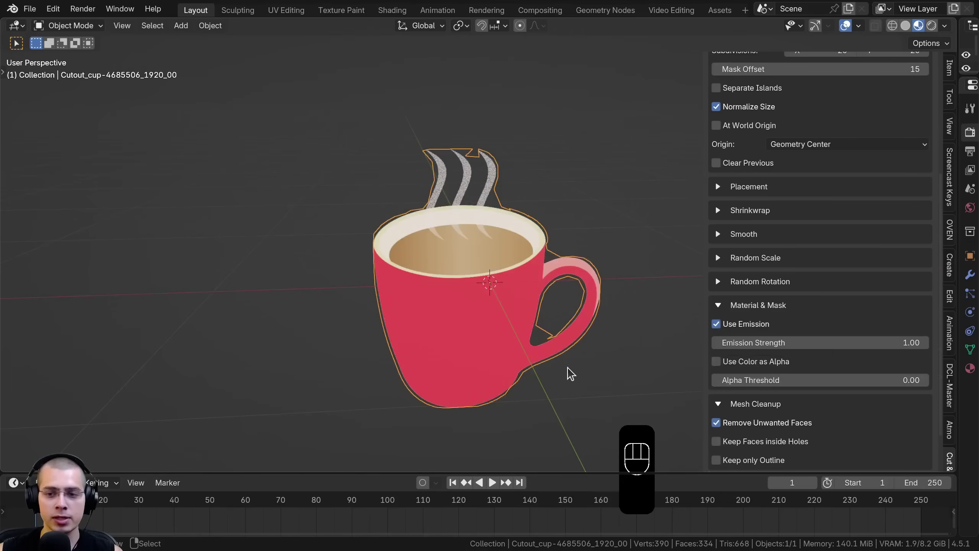
key("z")
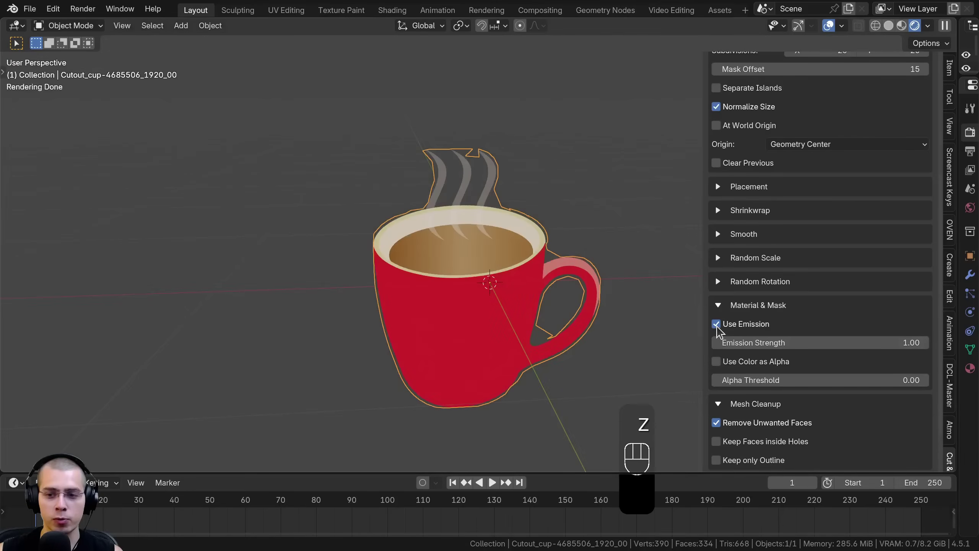
- Toggle Use Emission for the cup cutout to compare its rendered look from several angles, leaving the option disabled
left_click(716, 324)
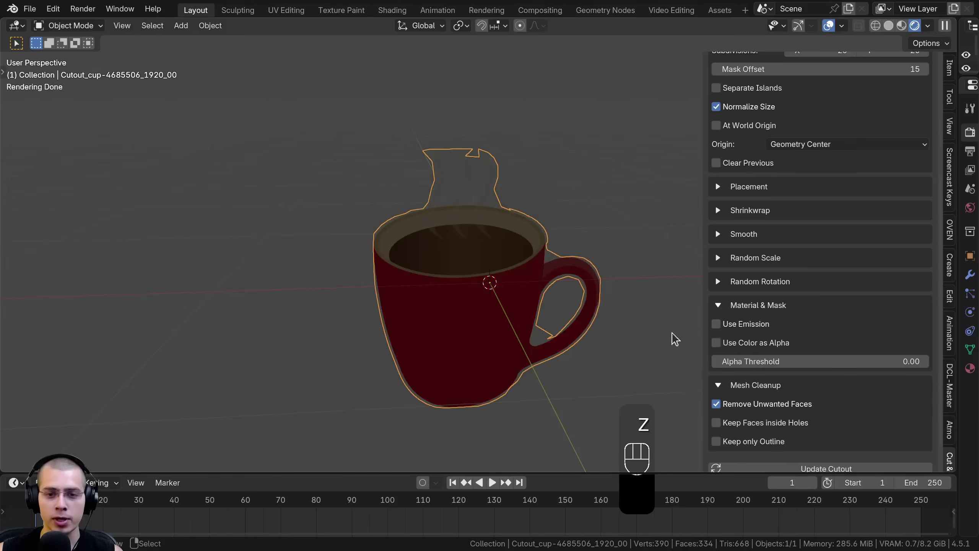
left_click(716, 324)
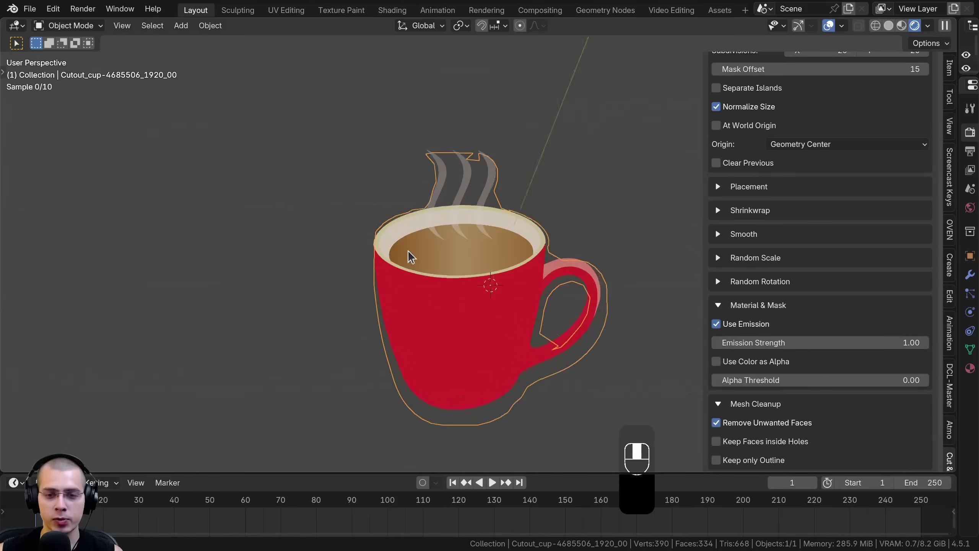
middle_click_drag(408, 256, 425, 215)
middle_click_drag(486, 205, 436, 235)
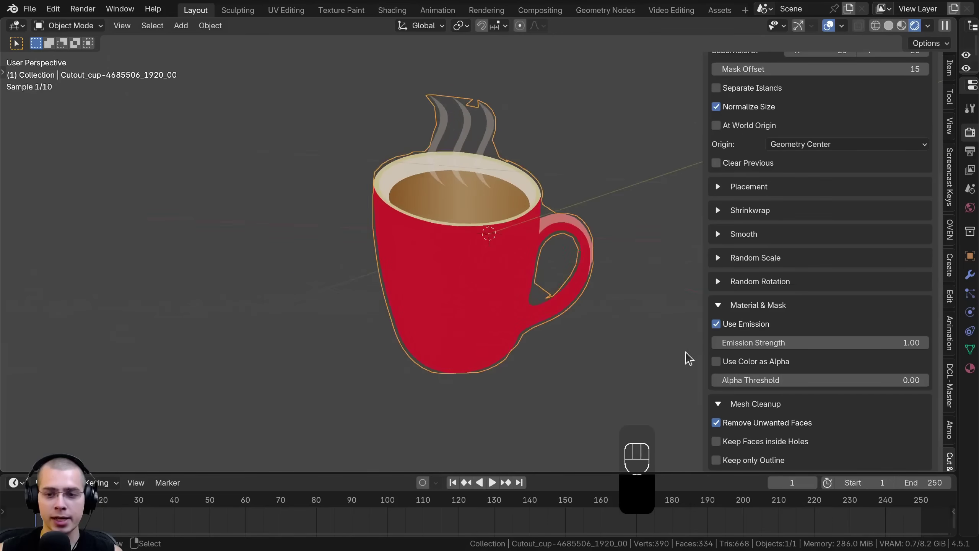
left_click(717, 326)
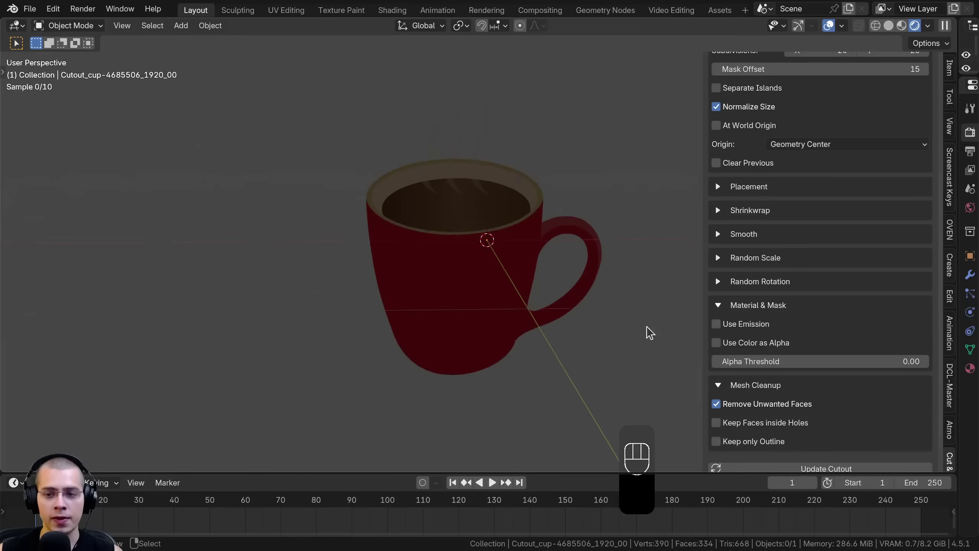
scroll(647, 333, "up", 1)
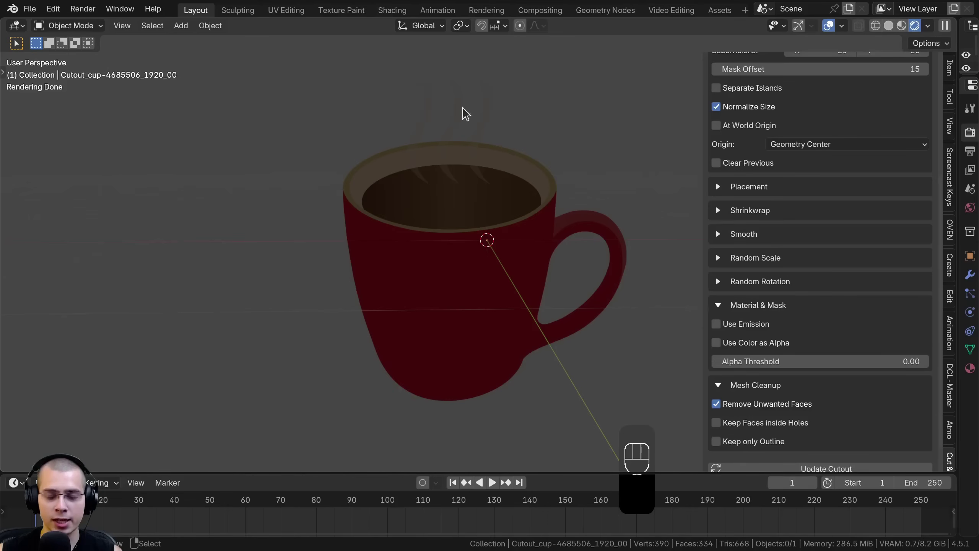
- Delete the cup cutout from the scene
left_click(457, 156)
mouse_move(464, 157)
middle_mouse_down()
mouse_move(430, 173)
mouse_move(468, 176)
middle_mouse_up()
key("x")
left_click(673, 259)
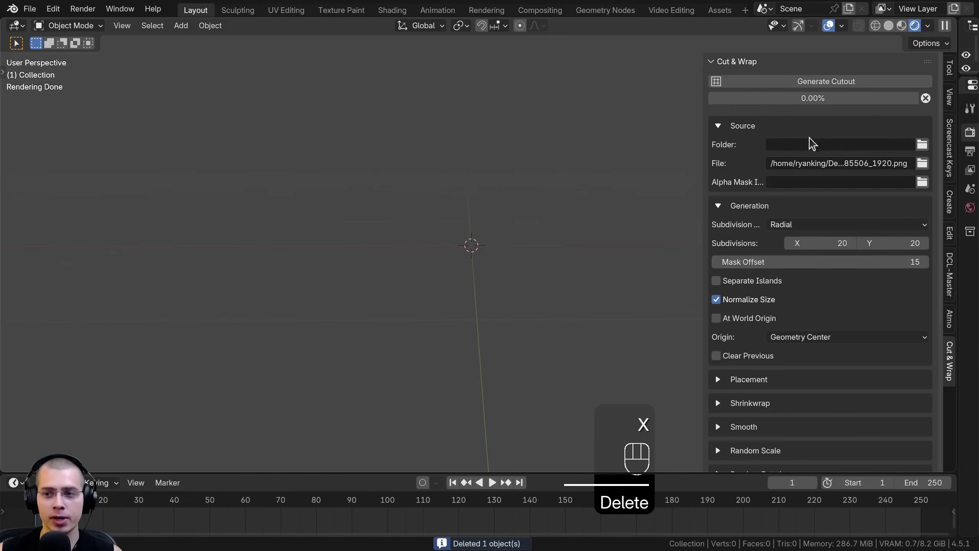
- Load ship-2345388_1920.jpg as the source file and generate a cutout from it
left_click(922, 165)
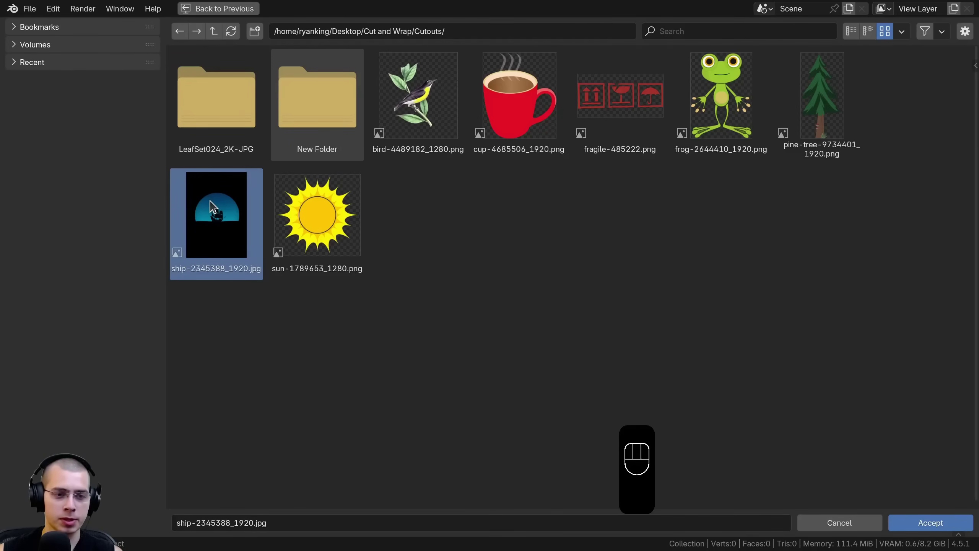
left_click(929, 523)
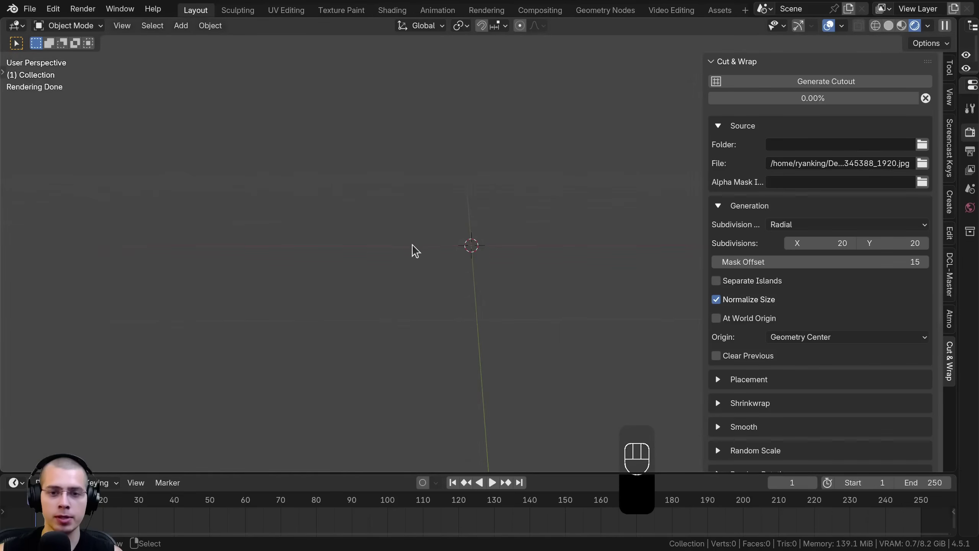
left_click(800, 83)
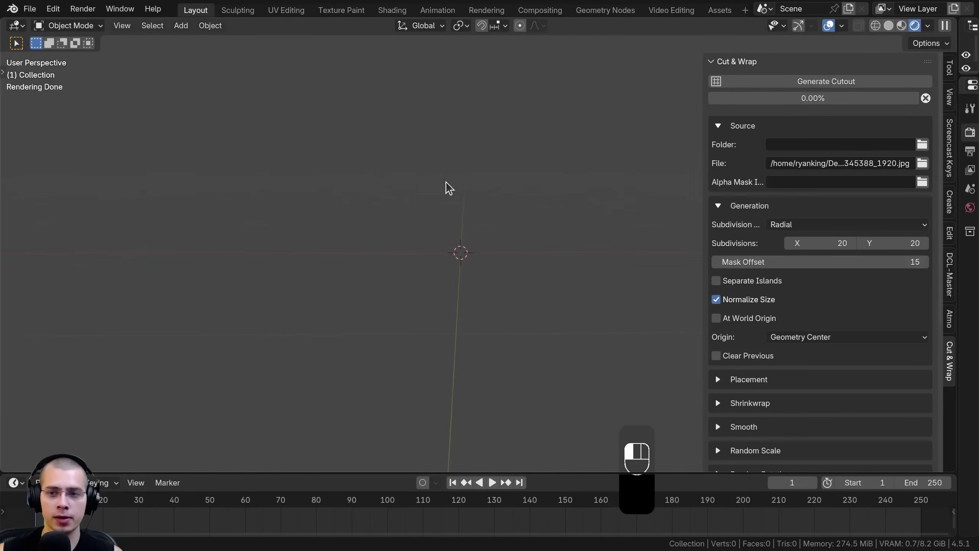
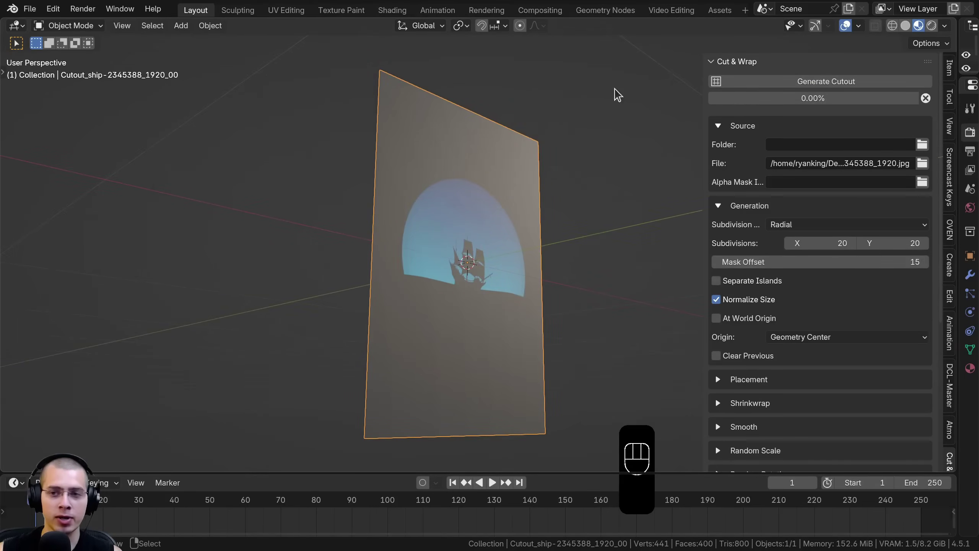
- Enable Use Color as Alpha in the Material & Mask settings for the ship cutout
middle_click_drag(553, 118, 376, 269)
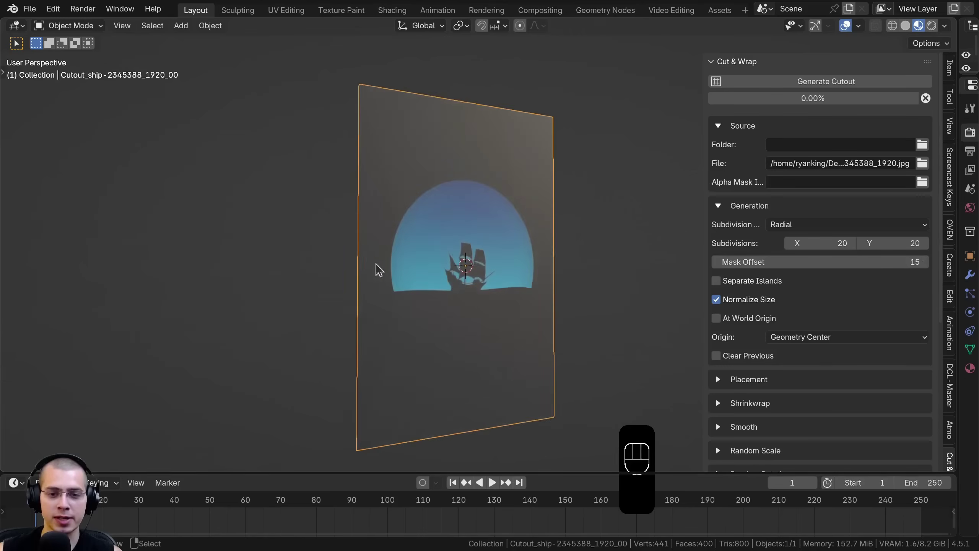
scroll(378, 250, "up", 5)
scroll(548, 114, "up", 2)
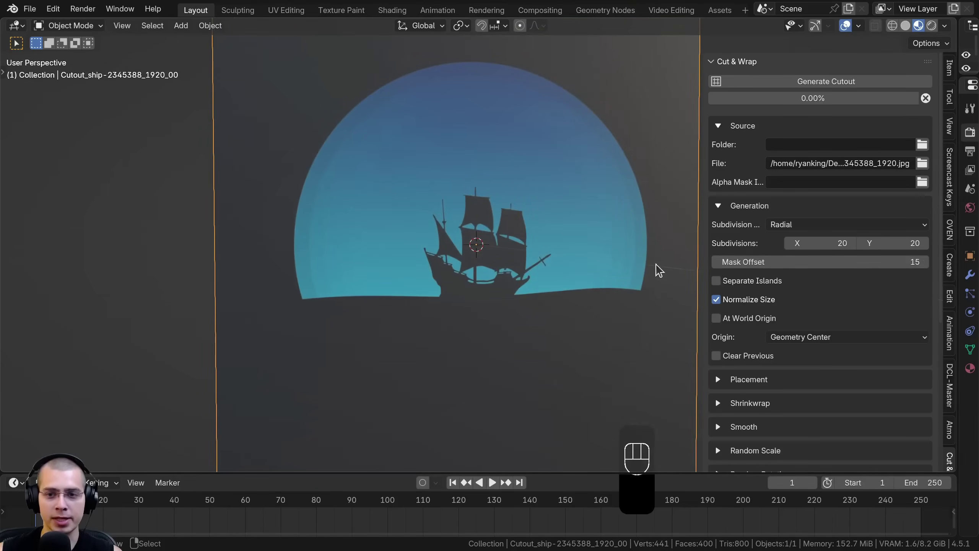
scroll(542, 148, "up", 3)
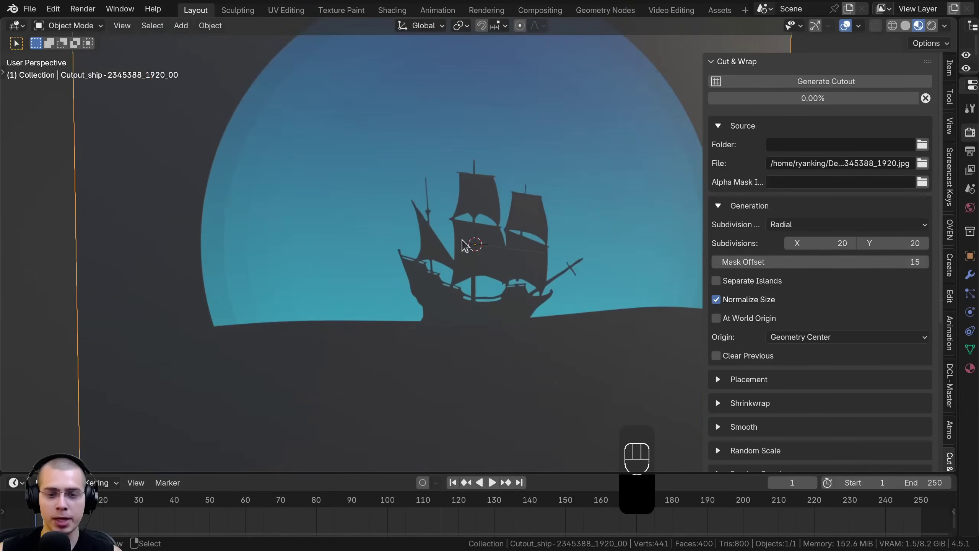
scroll(459, 245, "down", 2)
scroll(810, 170, "down", 8)
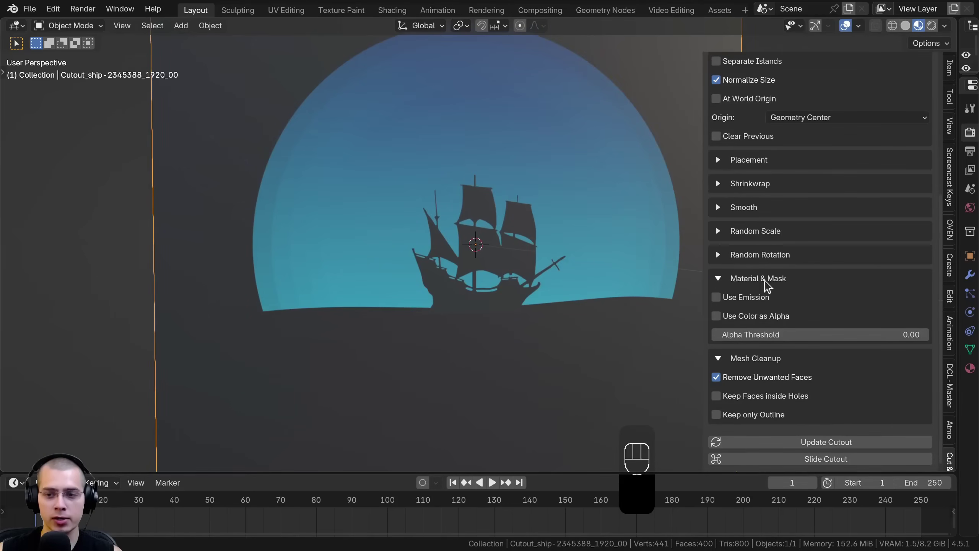
left_click(722, 321)
- Add a cube behind the ship cutout and move the cutout so that it partly overlaps the cube
scroll(486, 270, "down", 4)
key("a")
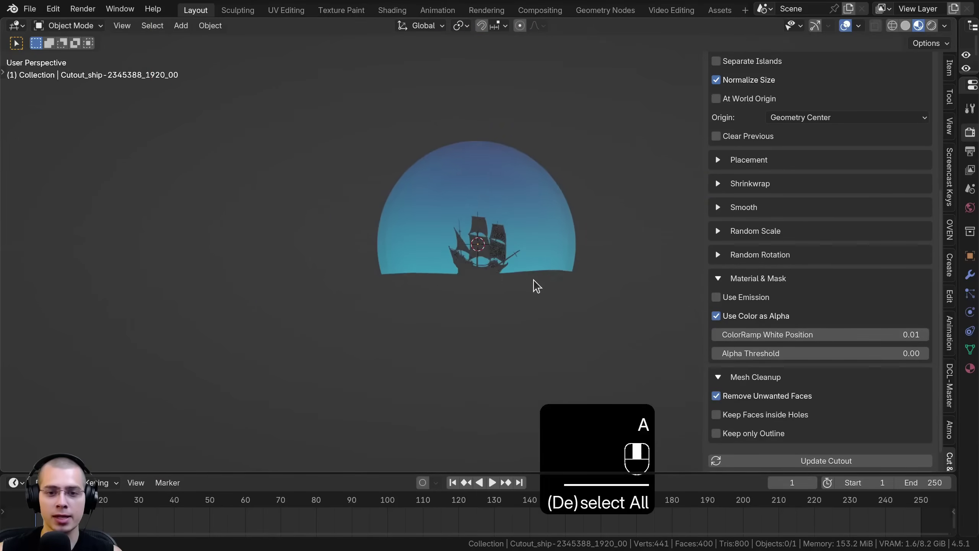
middle_click_drag(533, 284, 496, 361)
key("shift+a")
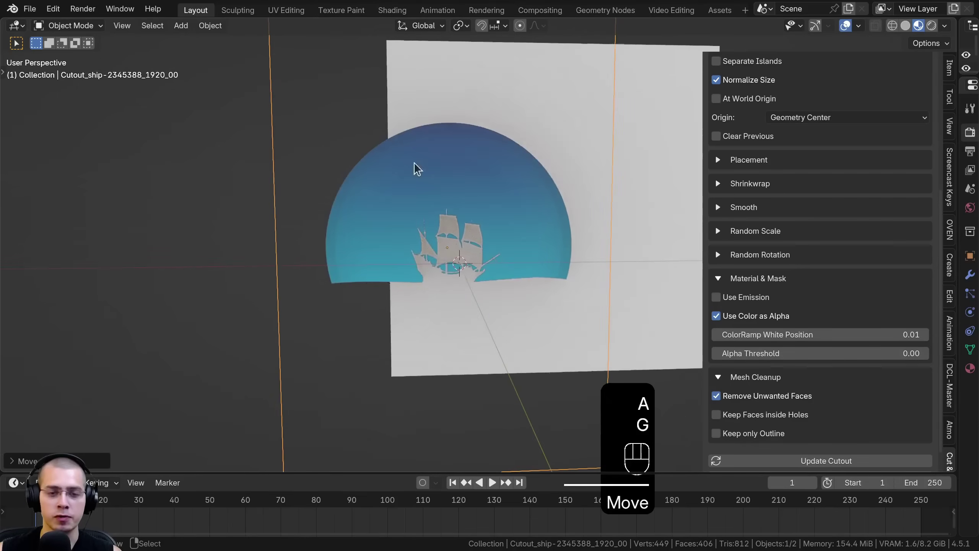
scroll(387, 125, "down", 1)
middle_click_drag(388, 125, 486, 192)
key("g")
left_click(380, 121)
scroll(486, 193, "up", 2)
middle_click_drag(447, 301, 465, 321, "shift")
middle_click_drag(438, 243, 435, 223)
- Try adjusting the ship cutout's Alpha Threshold and ColorRamp White Position
mouse_move(824, 357)
left_mouse_down()
mouse_move(839, 356)
mouse_move(818, 354)
left_mouse_up()
scroll(444, 193, "up", 2)
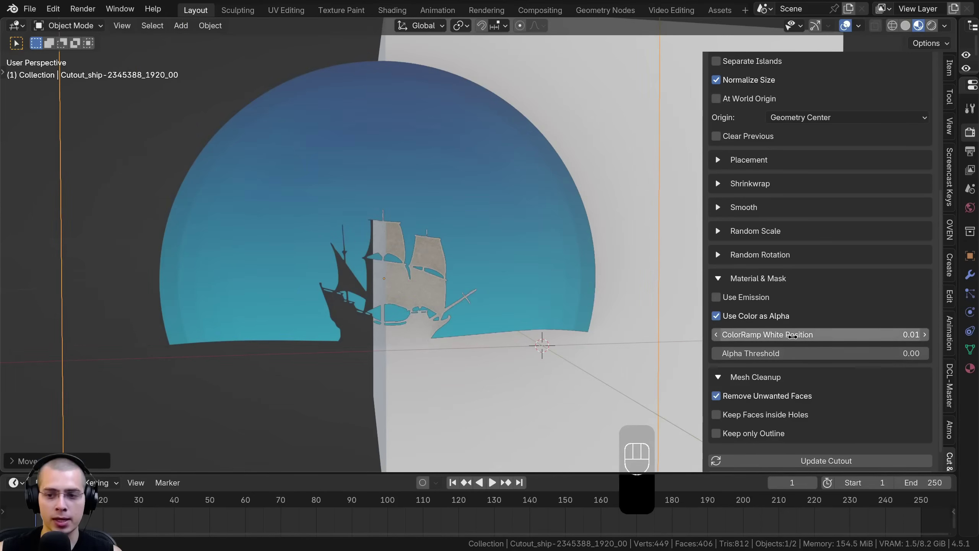
mouse_move(793, 335)
left_mouse_down()
mouse_move(887, 334)
mouse_move(798, 334)
left_mouse_up()
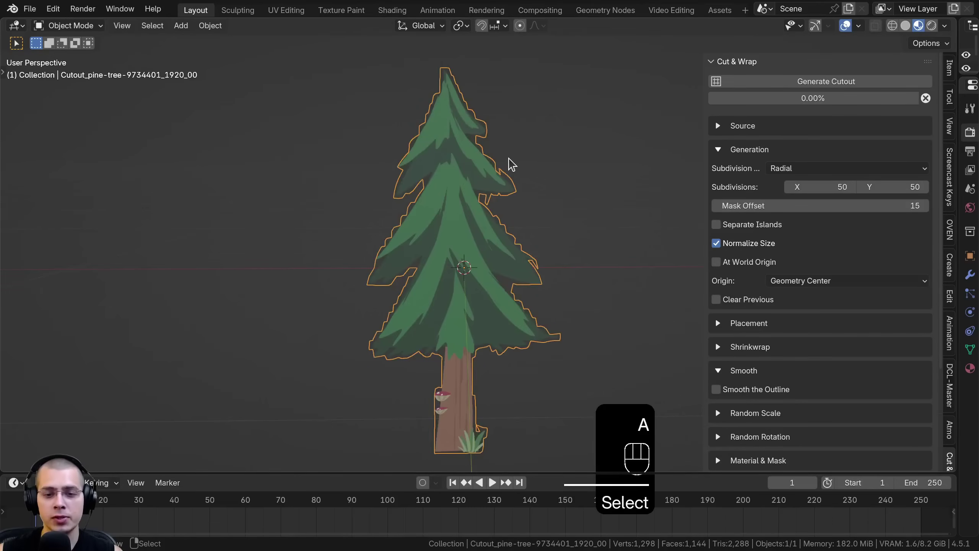
- Examine the pine tree cutout's mesh in Edit Mode and the outline of its branches up close in Object Mode
key("Tab")
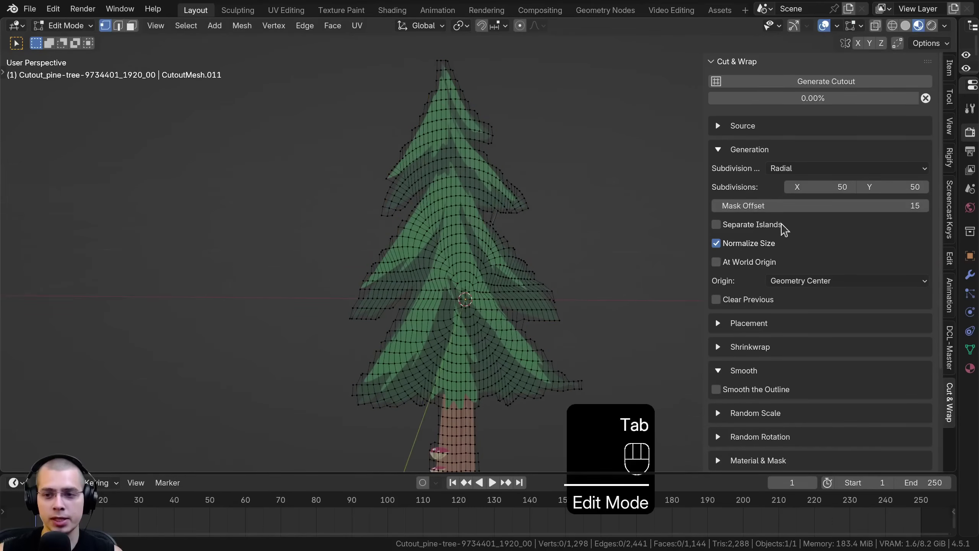
middle_click_drag(477, 170, 482, 184, "shift")
scroll(482, 185, "up", 1)
middle_click_drag(483, 184, 504, 185)
key("Tab")
scroll(427, 218, "up", 2)
middle_click_drag(389, 210, 462, 156, "shift")
scroll(448, 147, "up", 2)
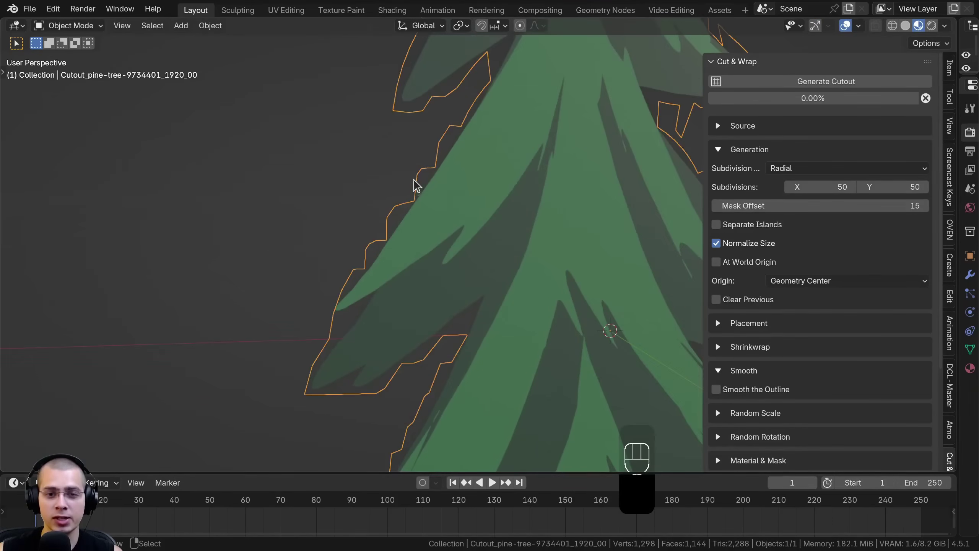
- Enable Smooth the Outline for the pine tree cutout using Laplacian Smooth and try out the Iterations value
left_click(719, 151)
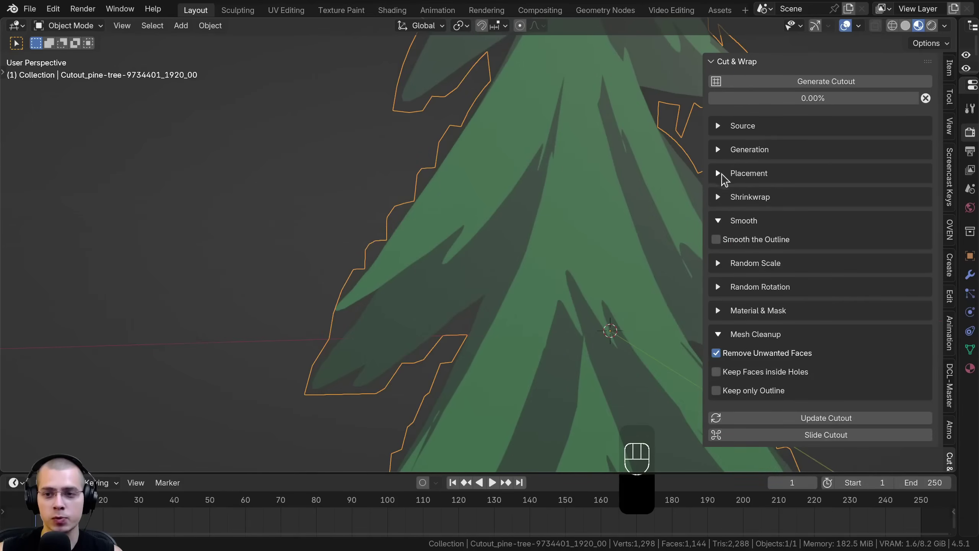
left_click(716, 239)
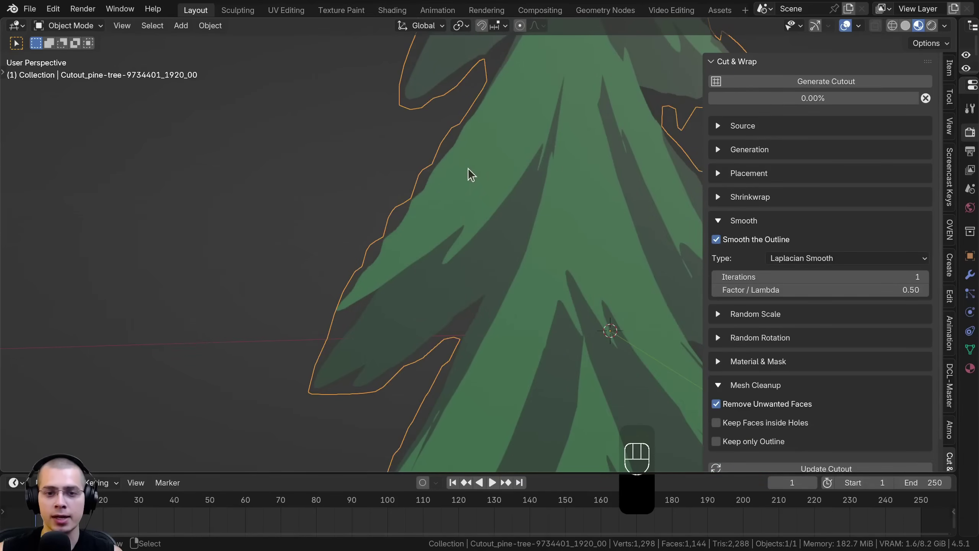
scroll(469, 169, "down", 6)
left_click_drag(810, 276, 376, 244)
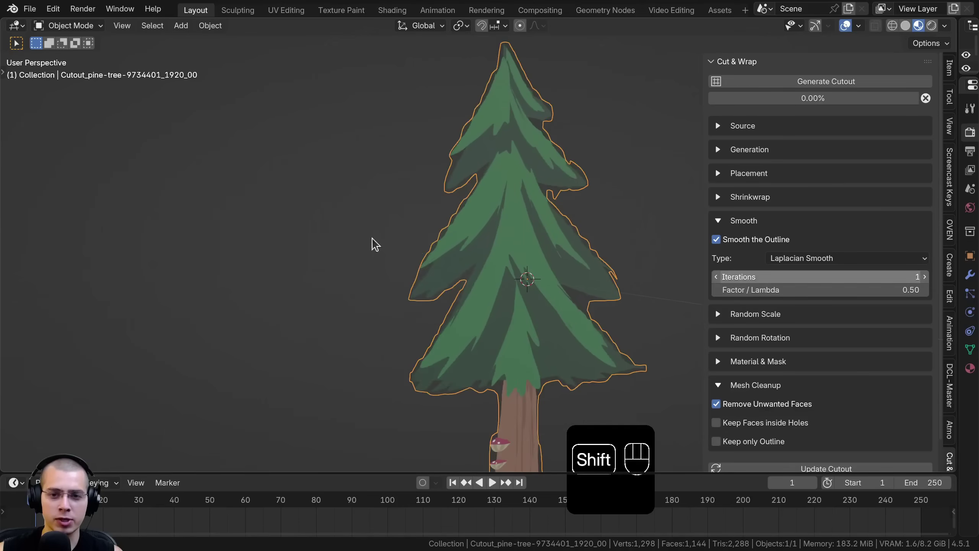
- Examine the smoothed pine tree's outline and mesh density in Object and Edit Mode, alongside the Generation and Smooth settings
scroll(478, 243, "down", 1)
middle_click_drag(488, 240, 468, 265, "shift")
left_click(719, 153)
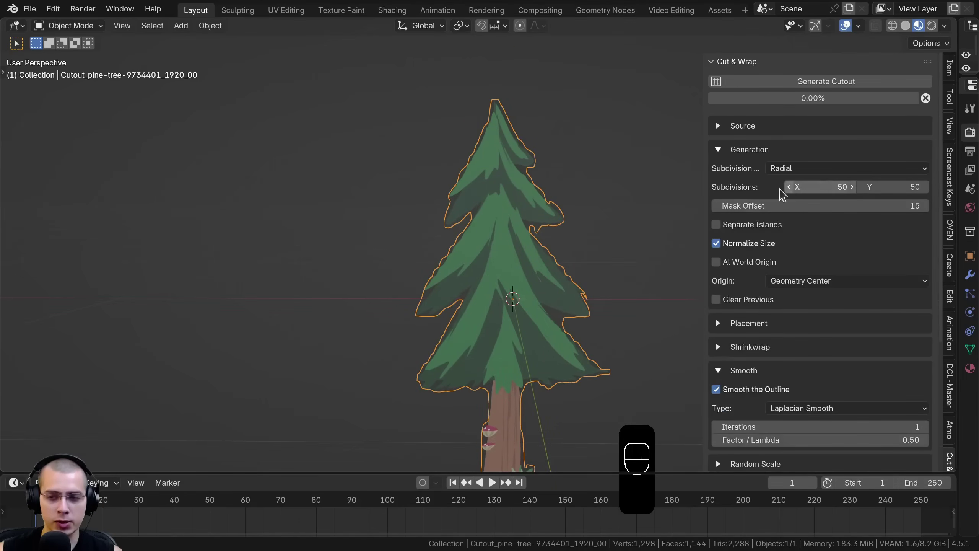
scroll(501, 127, "up", 2)
key("Tab")
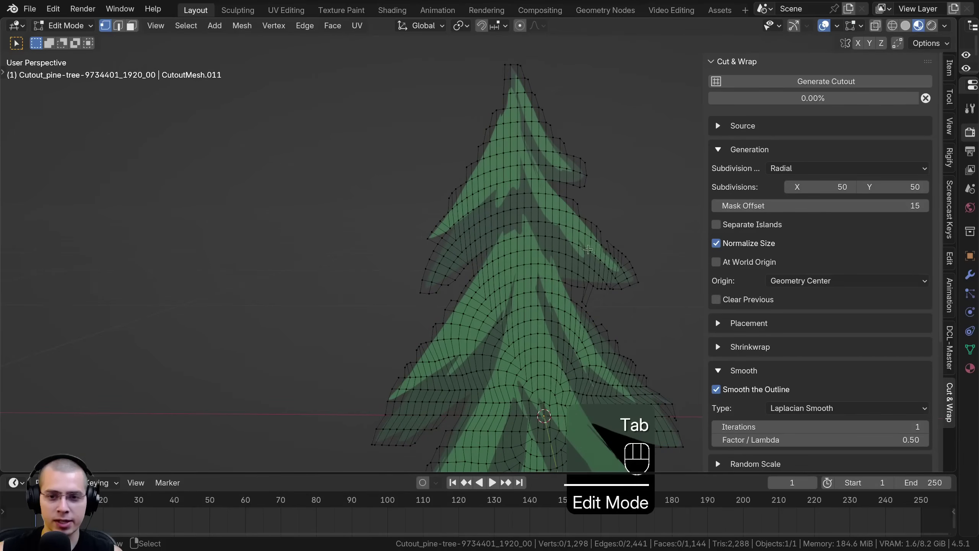
key("Tab")
middle_click_drag(701, 181, 686, 140, "shift")
scroll(727, 340, "down", 3)
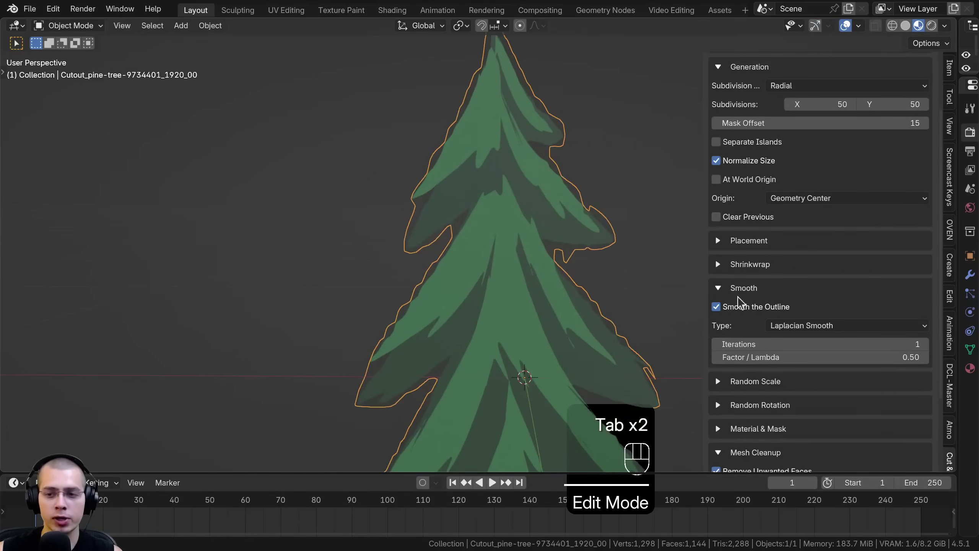
scroll(737, 301, "up", 5)
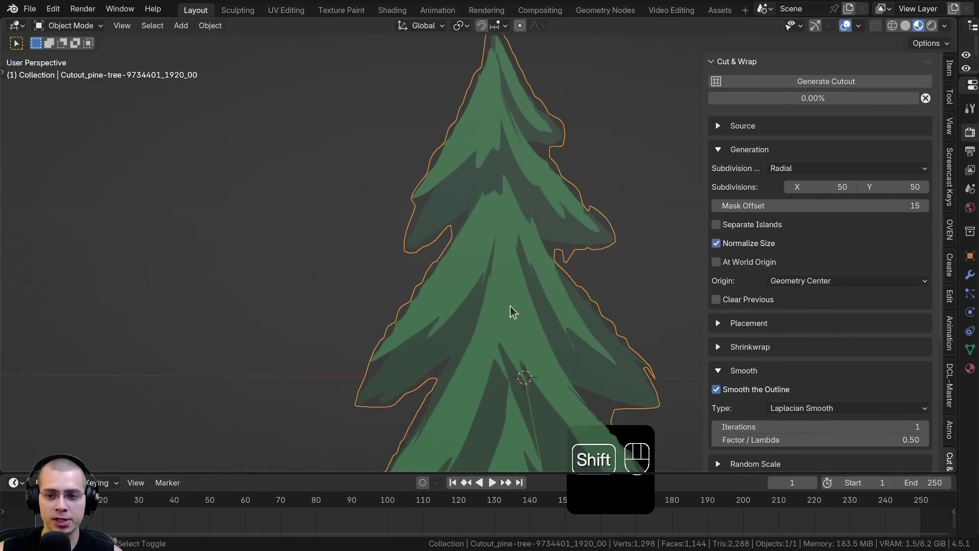
middle_click_drag(513, 312, 531, 327, "shift")
scroll(531, 328, "down", 2)
scroll(817, 422, "down", 4)
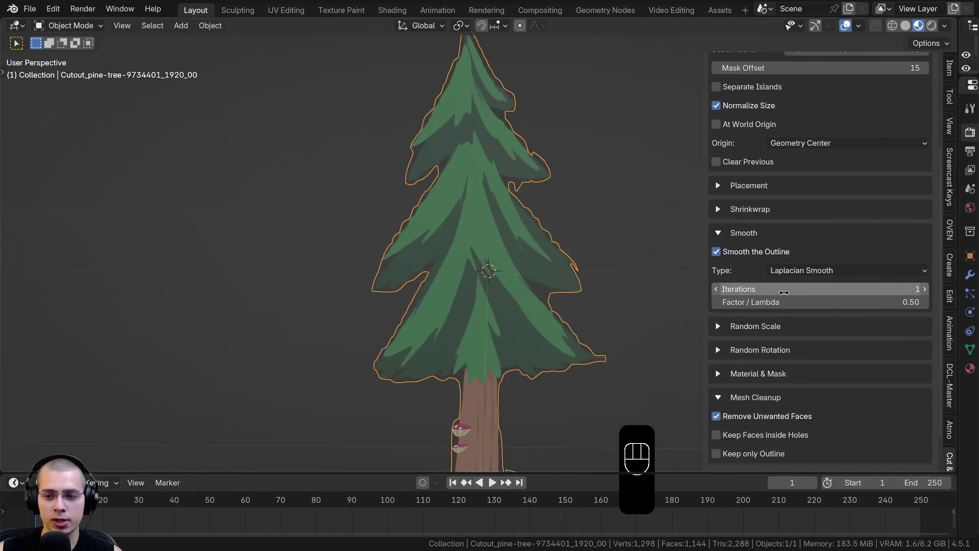
- Raise the outline smoothing Iterations to 12 and compare the Smooth type with Laplacian Smooth, keeping Laplacian Smooth
left_click_drag(784, 292, 812, 292, "shift")
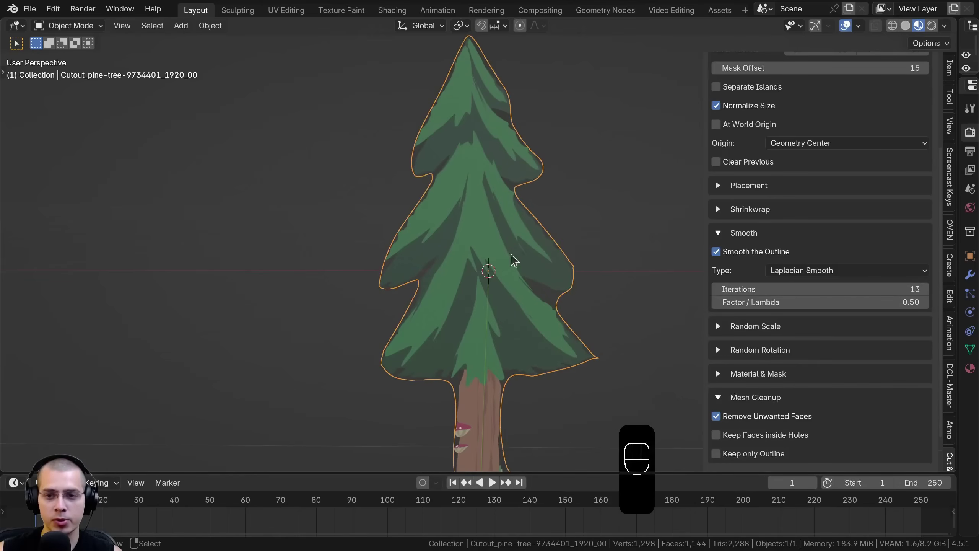
left_click(801, 271)
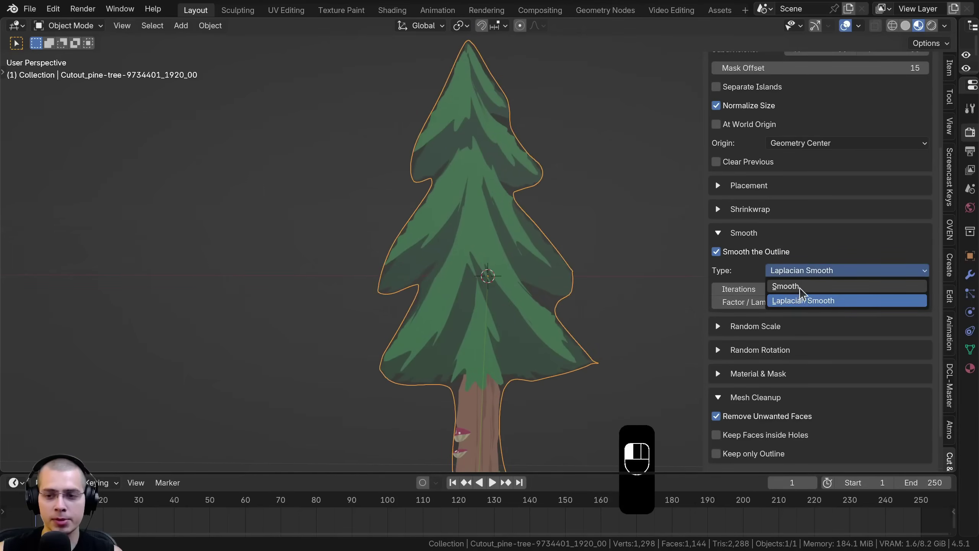
left_click(800, 286)
left_click(781, 272)
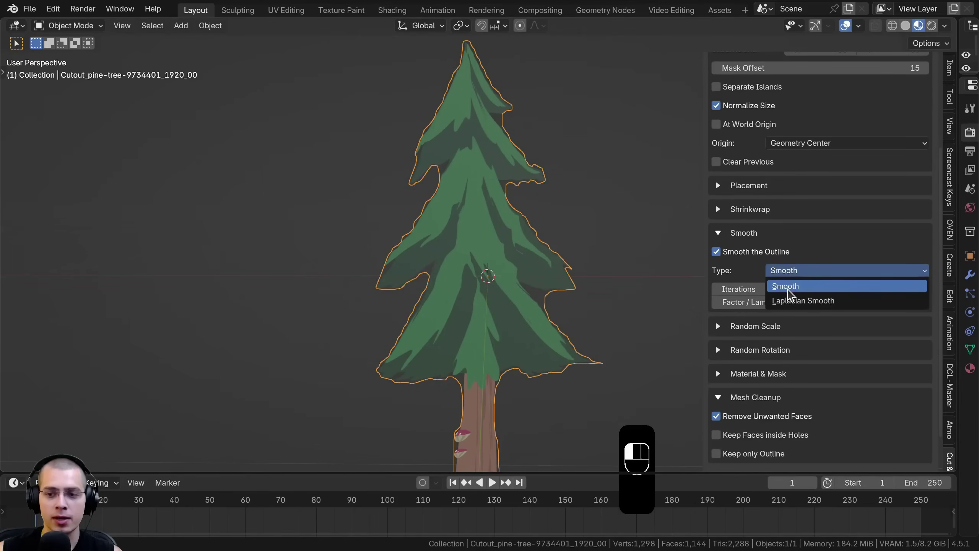
left_click(791, 301)
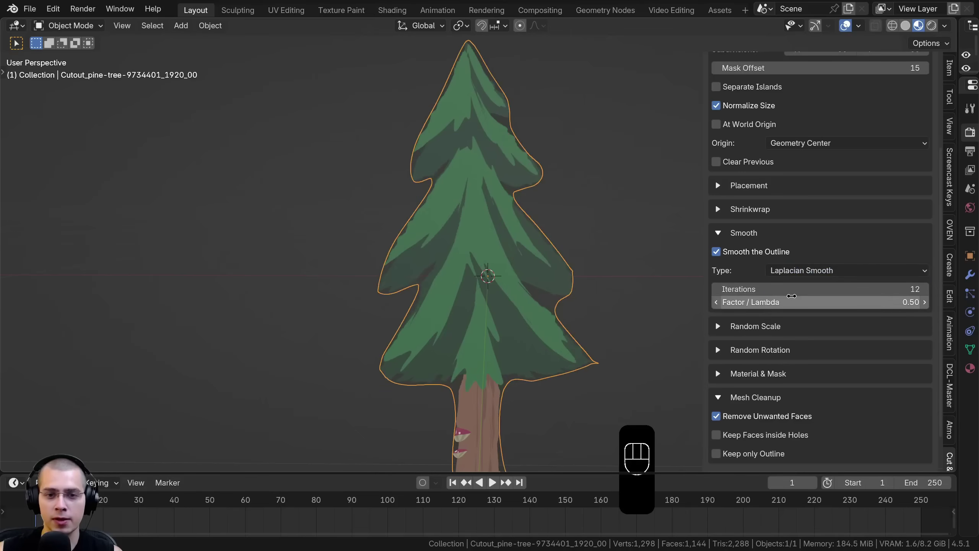
- Switch the outline smoothing to the Smooth type with a Factor / Lambda of 0.35 and 22 Iterations
left_click_drag(800, 302, 768, 303, "shift")
left_click(798, 286)
left_click_drag(767, 302, 866, 289, "shift")
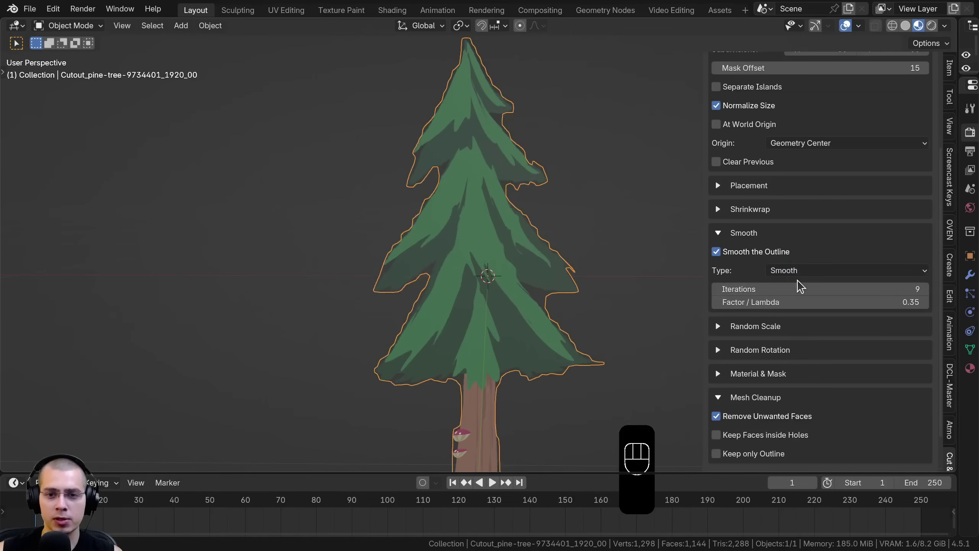
- Change the outline smoothing type to Laplacian Smooth and set Factor / Lambda to 0.33
left_click(797, 275)
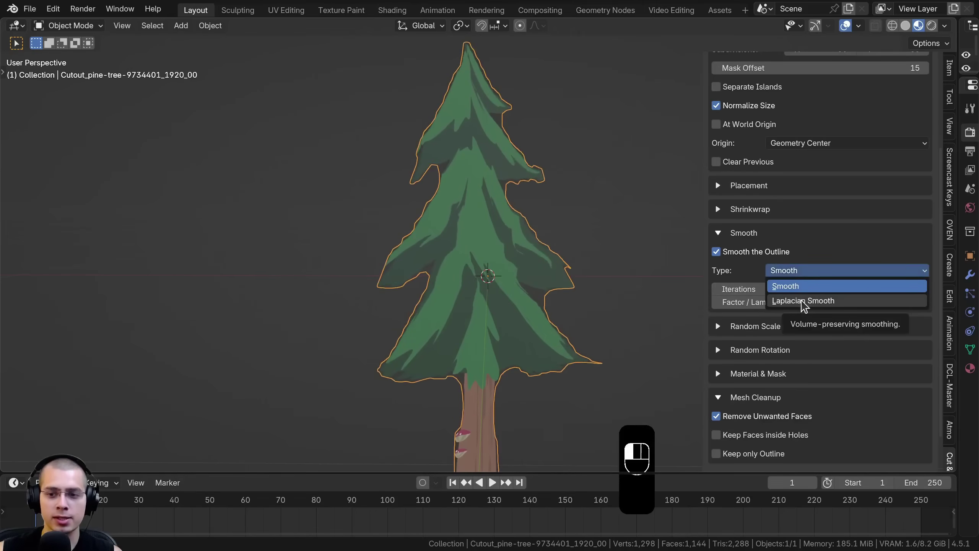
left_click(802, 303)
mouse_move(785, 304)
left_mouse_down("shift")
mouse_move(804, 304)
mouse_move(777, 304)
left_mouse_up("shift")
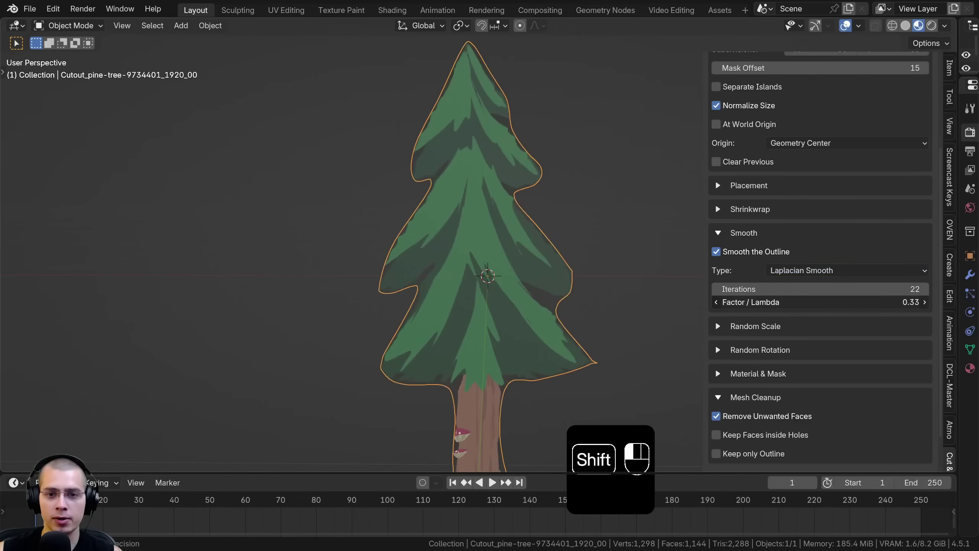
- In the Shrinkwrap settings, enable Use Shrinkwrap and Place On Target Face for the next cutout
mouse_move(341, 165)
middle_mouse_down("shift")
mouse_move(336, 154)
mouse_move(355, 155)
middle_mouse_up("shift")
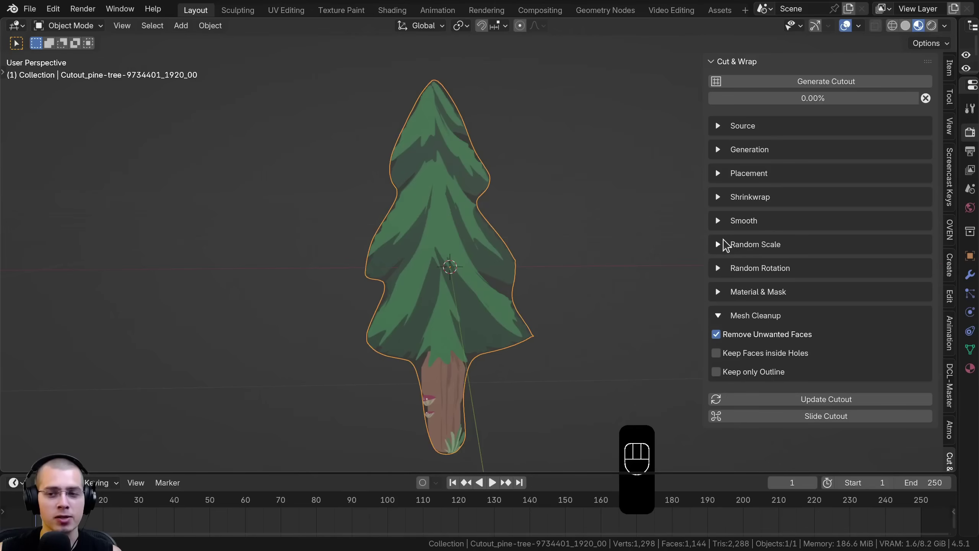
middle_click_drag(637, 224, 625, 224)
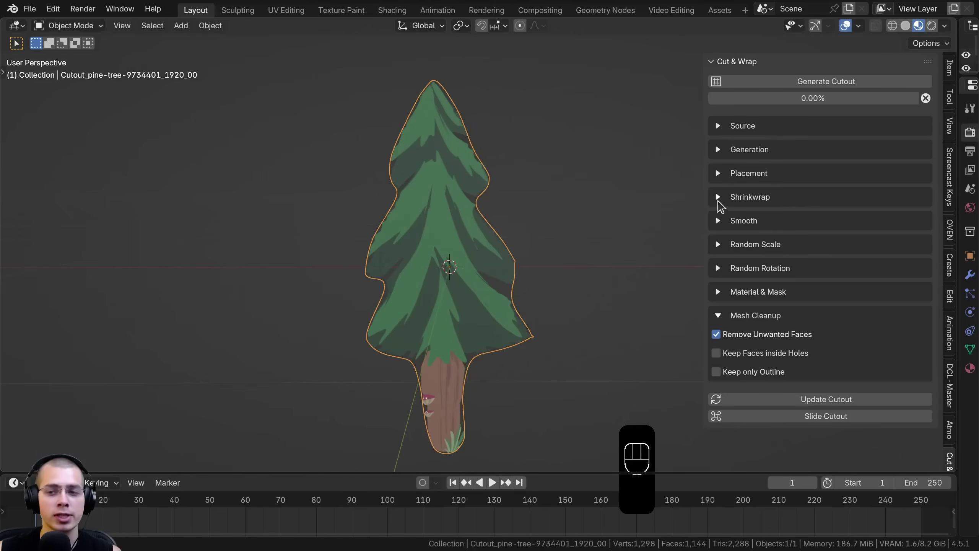
left_click(718, 198)
middle_click_drag(462, 308, 502, 176)
middle_click_drag(430, 217, 444, 189)
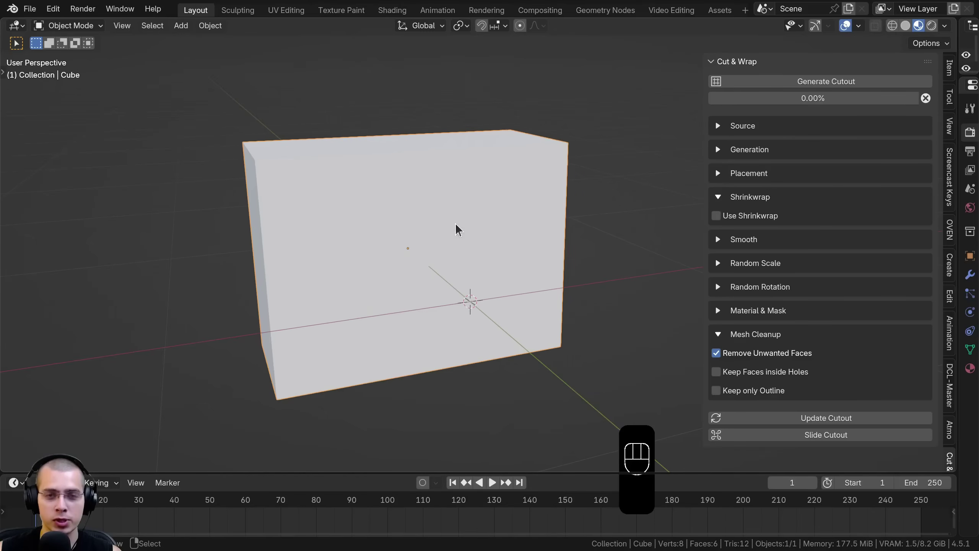
middle_click_drag(456, 224, 438, 261)
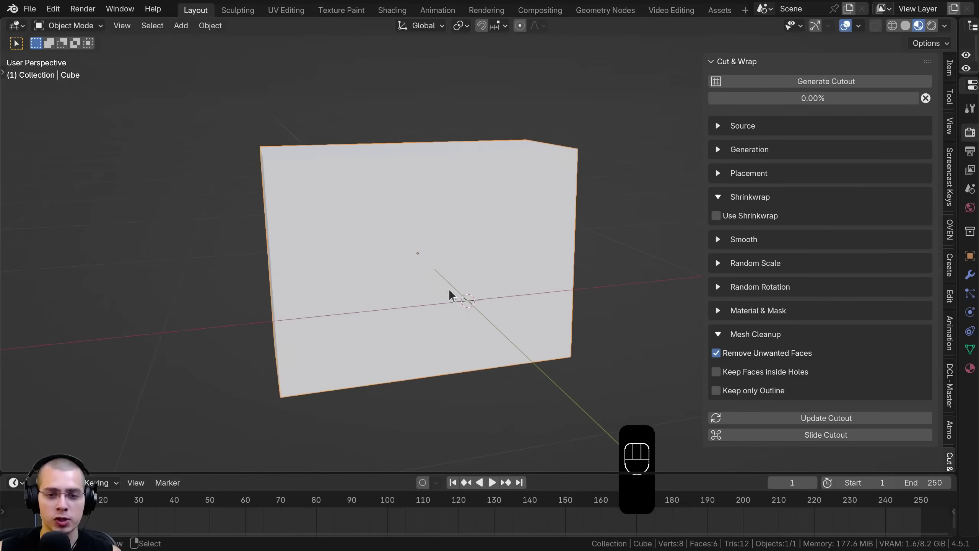
middle_click_drag(372, 135, 368, 175)
middle_click_drag(513, 181, 519, 189, "shift")
middle_click_drag(527, 196, 546, 189)
left_click(716, 216)
middle_click_drag(461, 188, 483, 183, "shift")
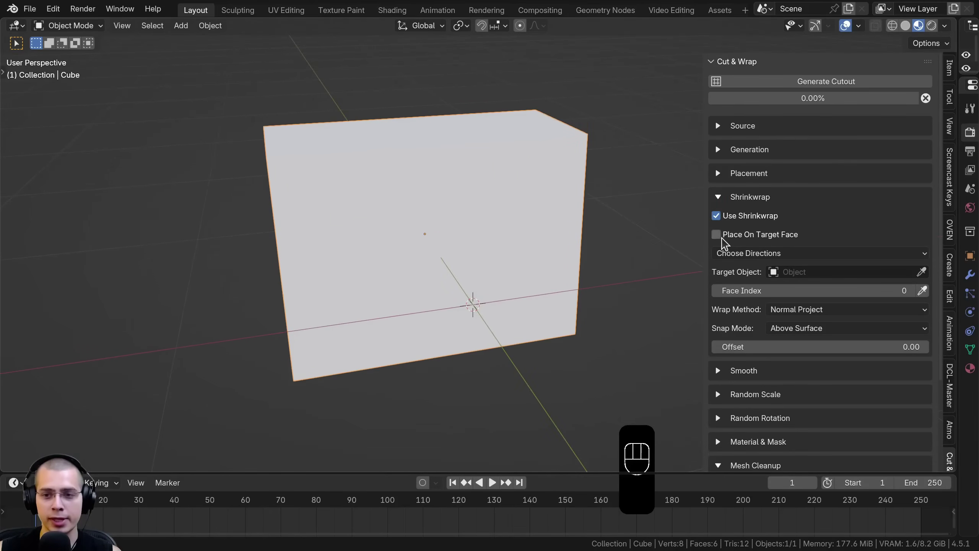
middle_click_drag(346, 201, 335, 213)
middle_click_drag(314, 266, 512, 134)
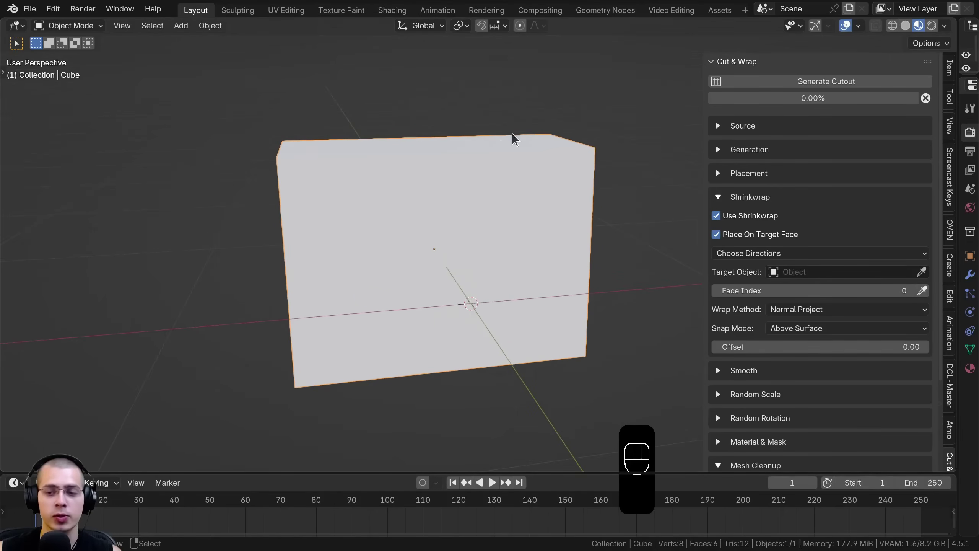
- Assign the Cube as the shrinkwrap Target Object and pick its large front face for Face Index
left_click(922, 272)
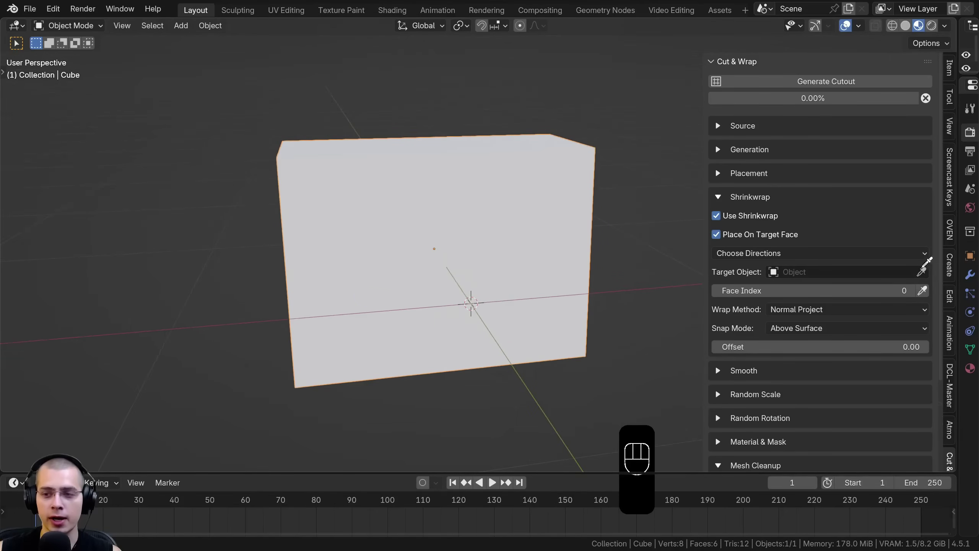
left_click(464, 168)
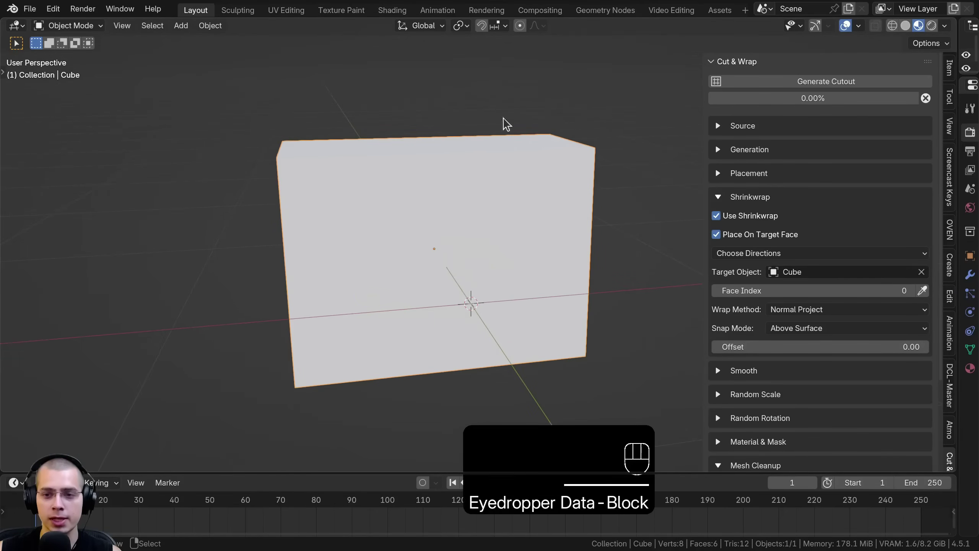
left_click(923, 290)
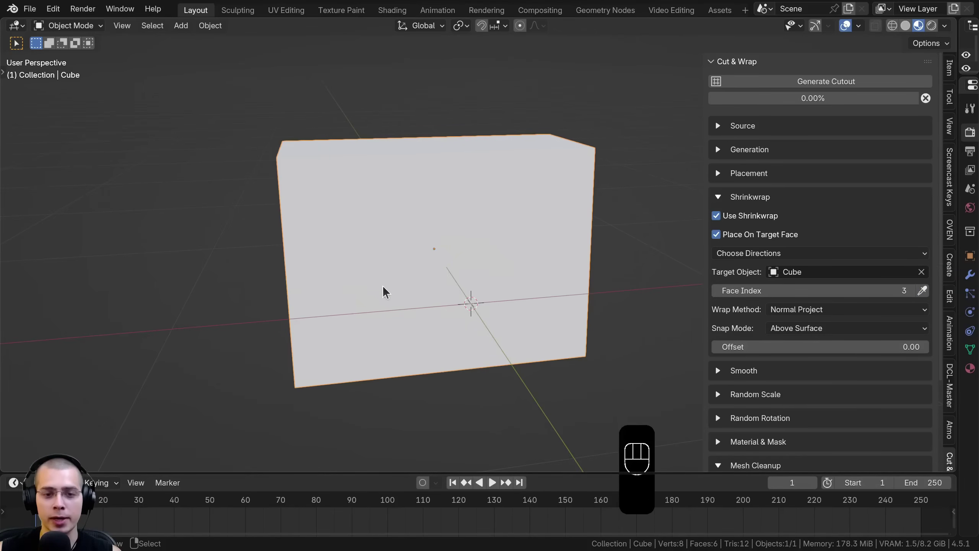
left_click(389, 277)
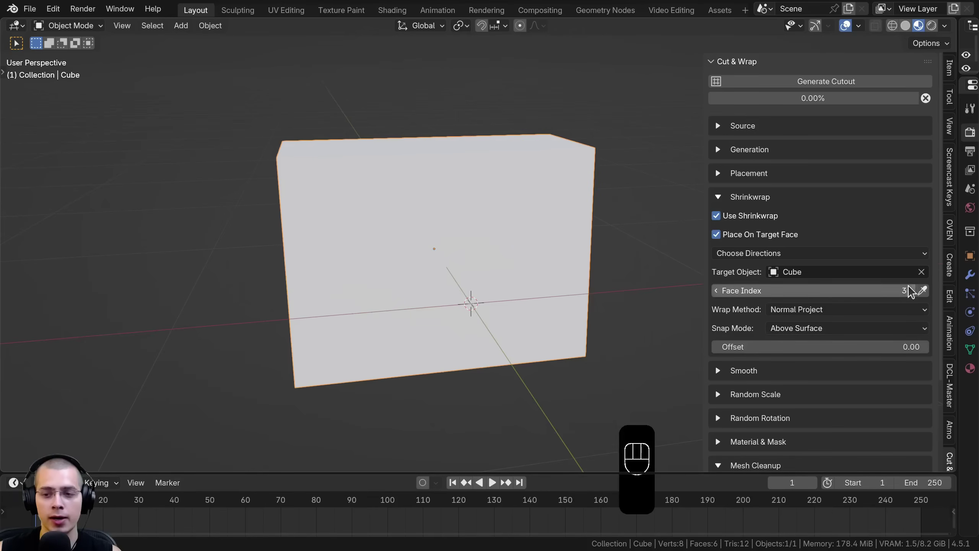
- Examine the available Snap Mode and Wrap Method choices for the shrinkwrap, keeping Above Surface and Normal Project
left_click(798, 329)
left_click(790, 324)
left_click(806, 310)
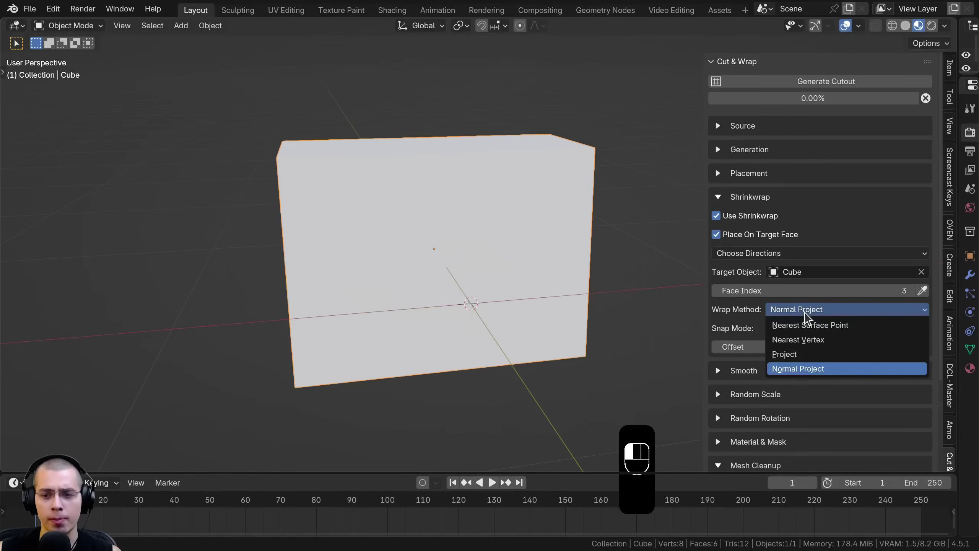
left_click(792, 310)
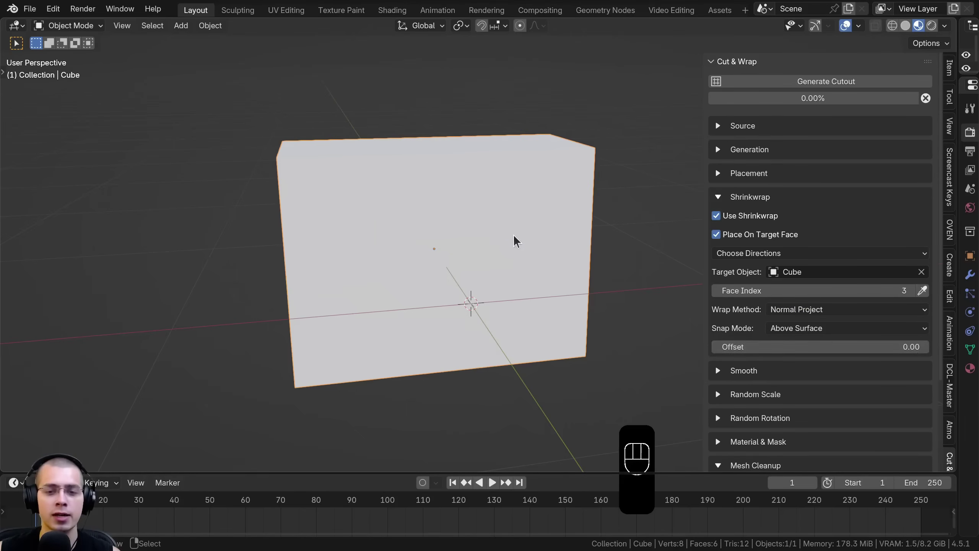
- Generate the pine tree cutout on the cube's front face and check how it lies on the surface
left_click(786, 82)
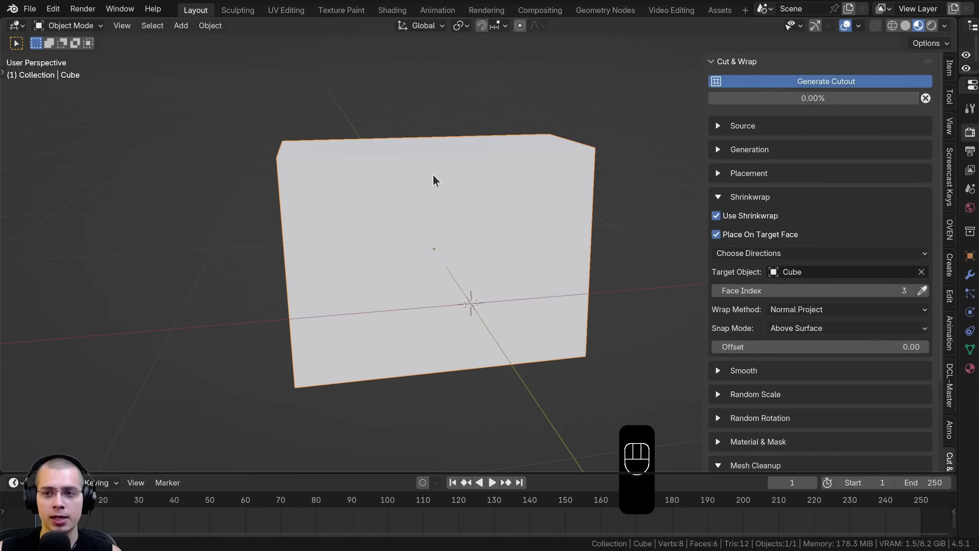
scroll(480, 209, "down", 2)
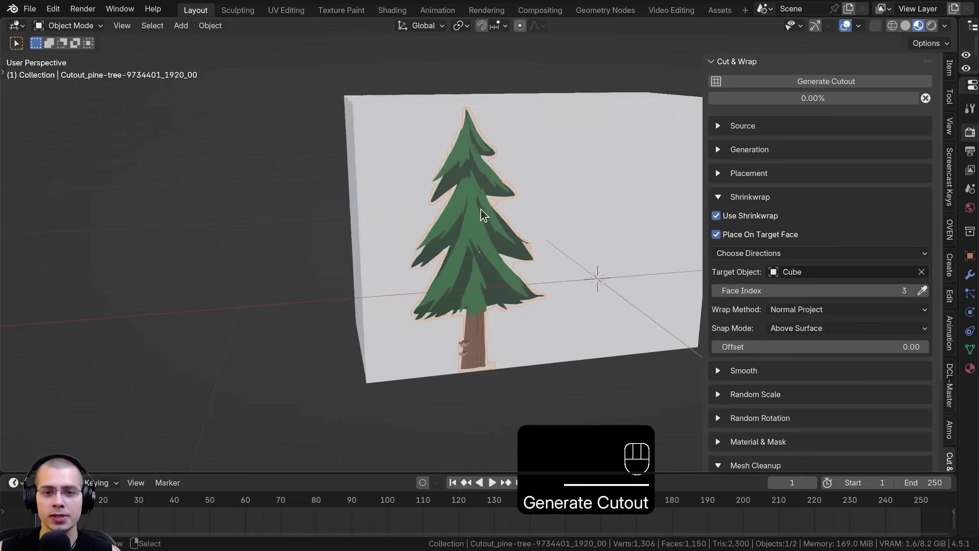
middle_click_drag(480, 209, 503, 87)
scroll(503, 87, "up", 3)
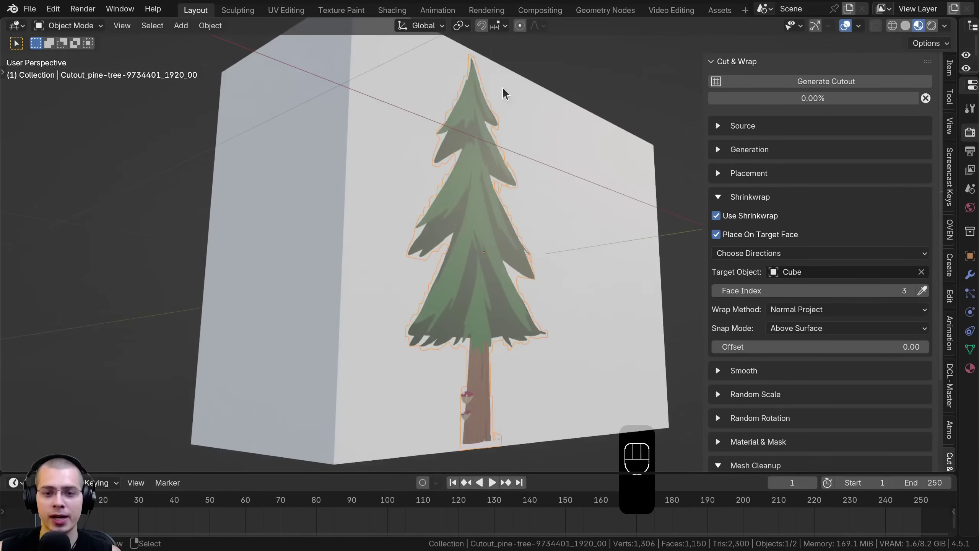
middle_click_drag(390, 239, 453, 301)
middle_click_drag(622, 191, 500, 219, "shift")
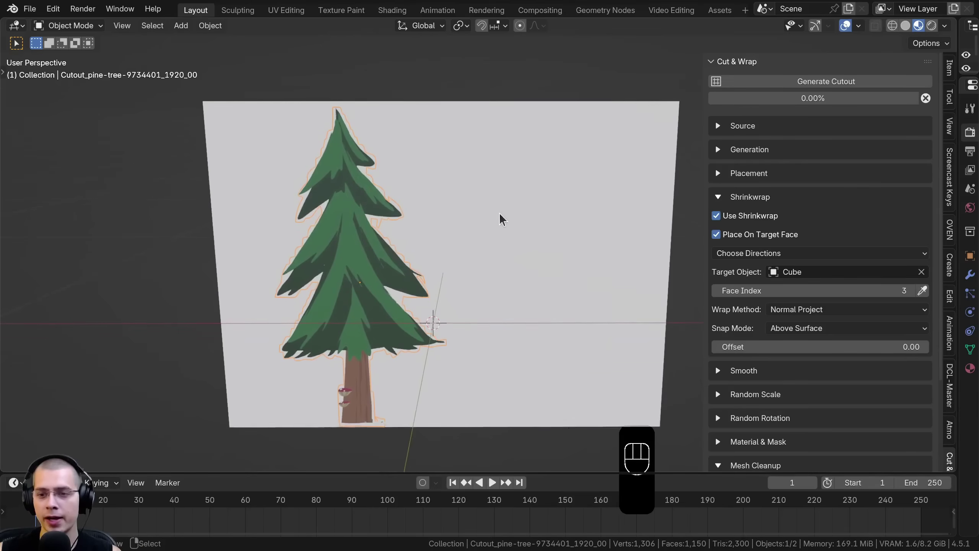
- Pick a spot near the upper-right corner of the cube's front face and generate a second pine tree cutout there
left_click(925, 291)
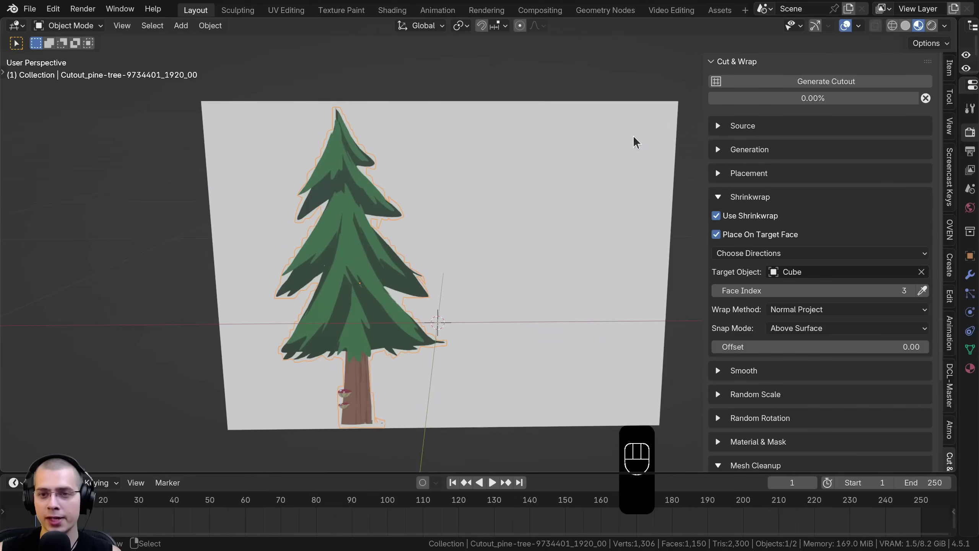
left_click(616, 152)
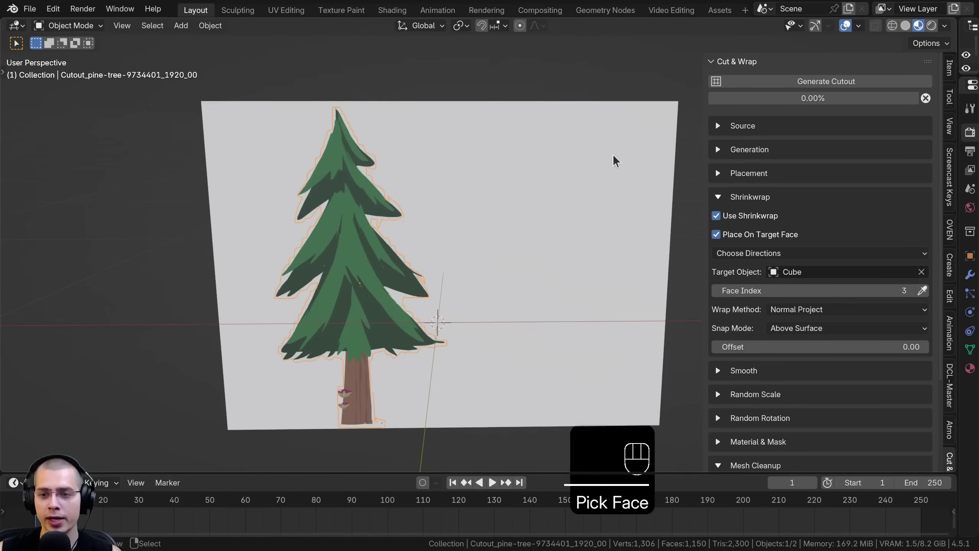
left_click(349, 197)
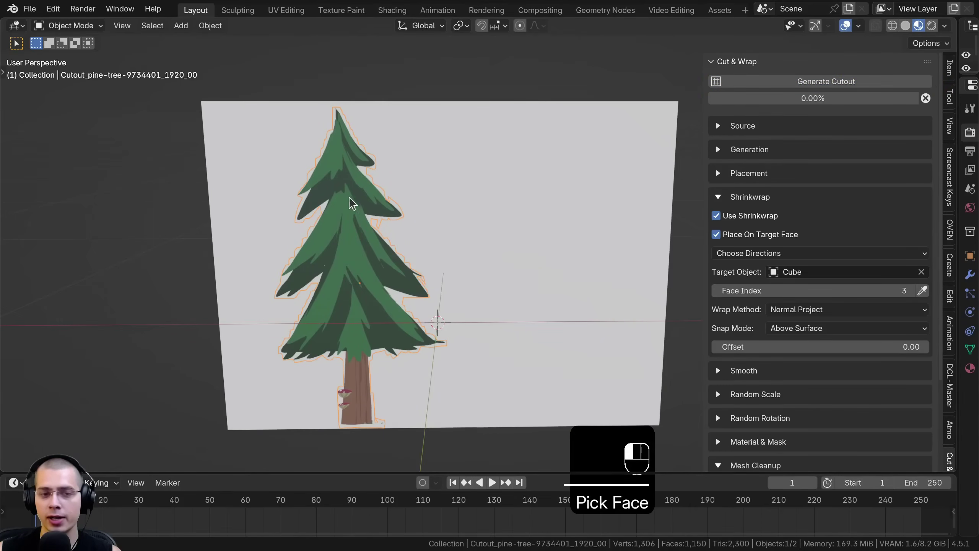
middle_click_drag(534, 186, 362, 207, "shift")
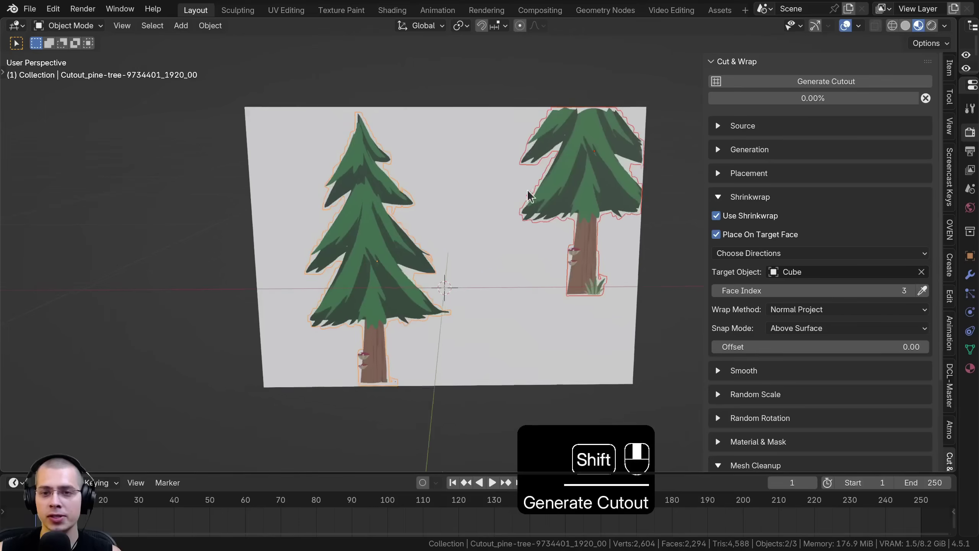
- Scale down the second pine tree cutout near the face's upper-right corner so it fits within the face
scroll(444, 118, "up", 3)
key("a")
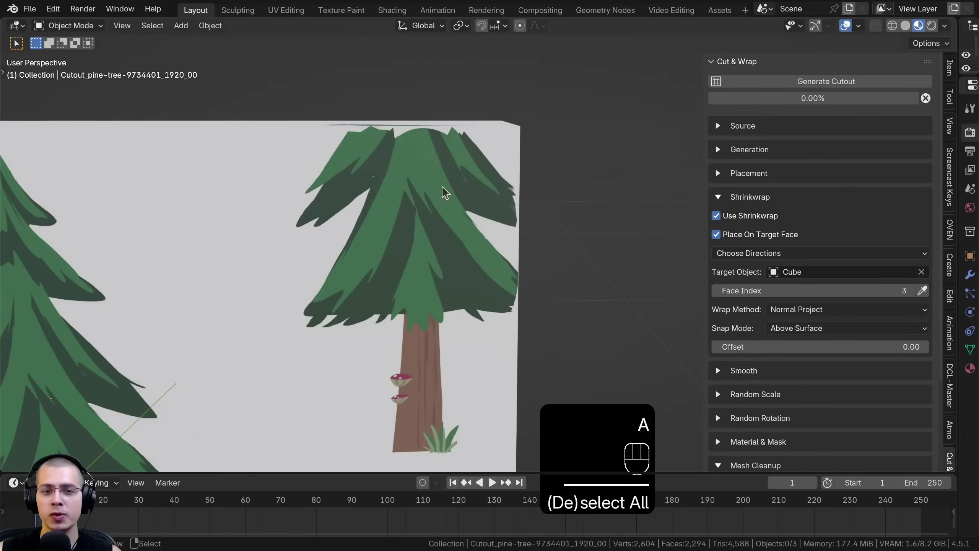
scroll(448, 179, "down", 2)
middle_click_drag(448, 179, 391, 193)
right_click(439, 226)
key("s")
left_click(440, 204)
- Scale down the first pine tree cutout, check both trees on the cube's face, and clear the selection
left_click(391, 195)
key("s")
left_click(468, 201)
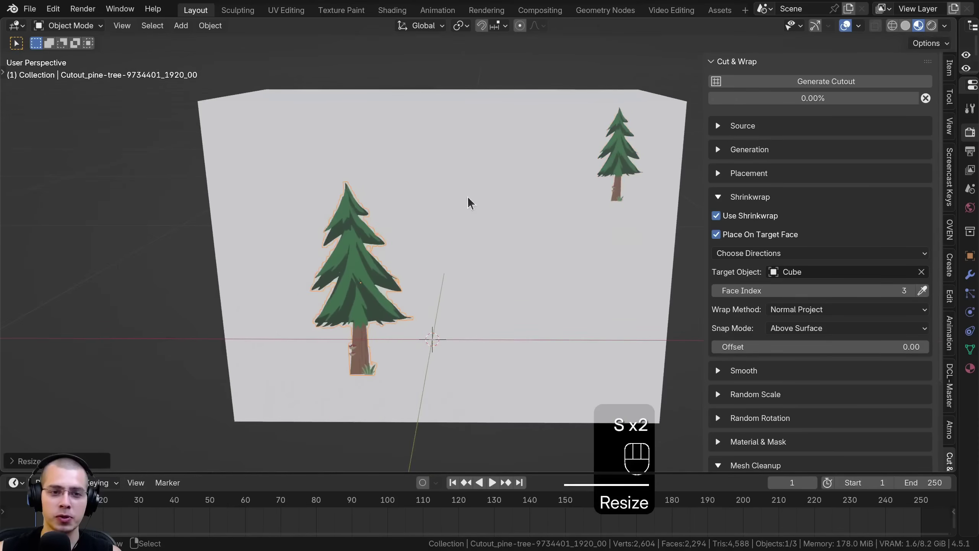
key("s")
left_click(398, 153)
scroll(609, 174, "down", 3)
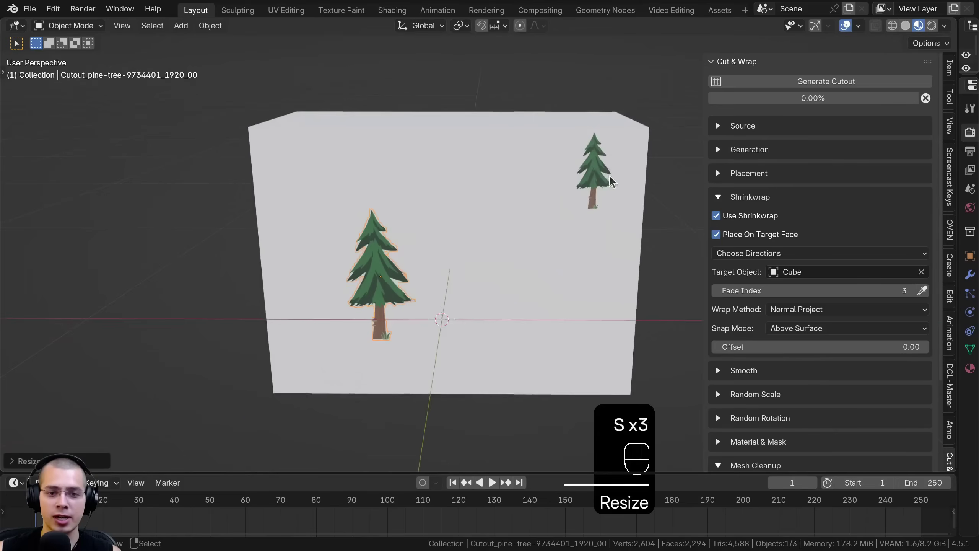
middle_click_drag(609, 174, 519, 157)
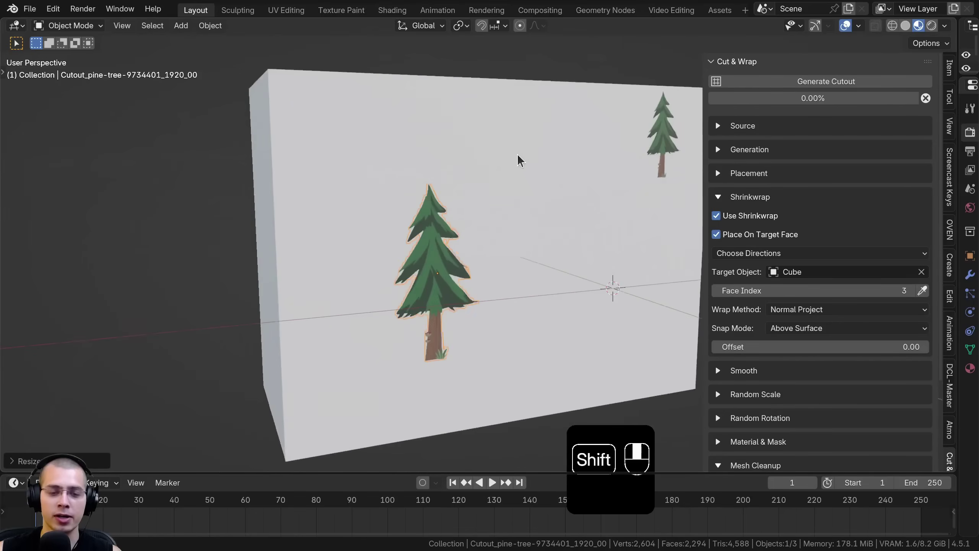
scroll(481, 173, "up", 4)
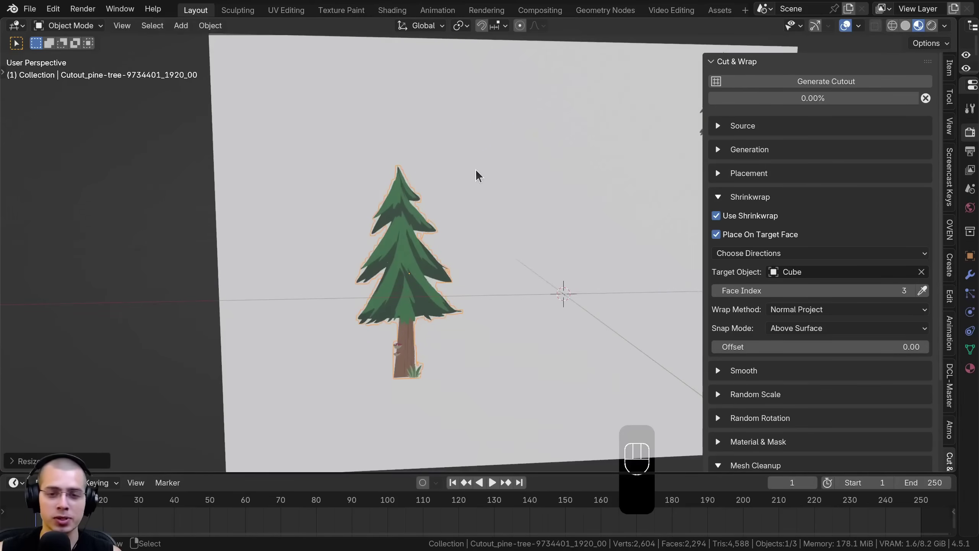
scroll(469, 182, "down", 4)
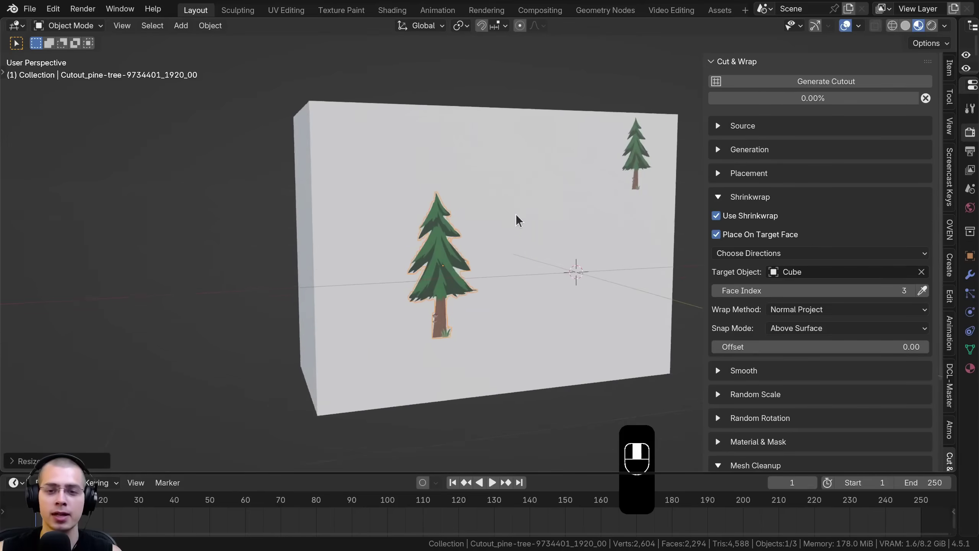
key("a")
middle_click_drag(518, 219, 449, 256)
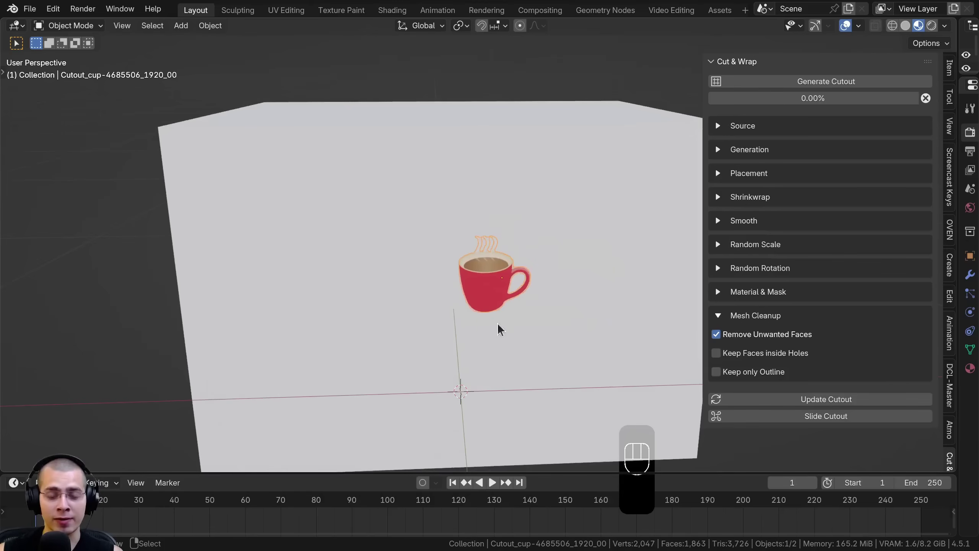
- Move the red cup cutout from the cube's front face over the top face and update the cutout
middle_click_drag(470, 288, 505, 302)
key("g")
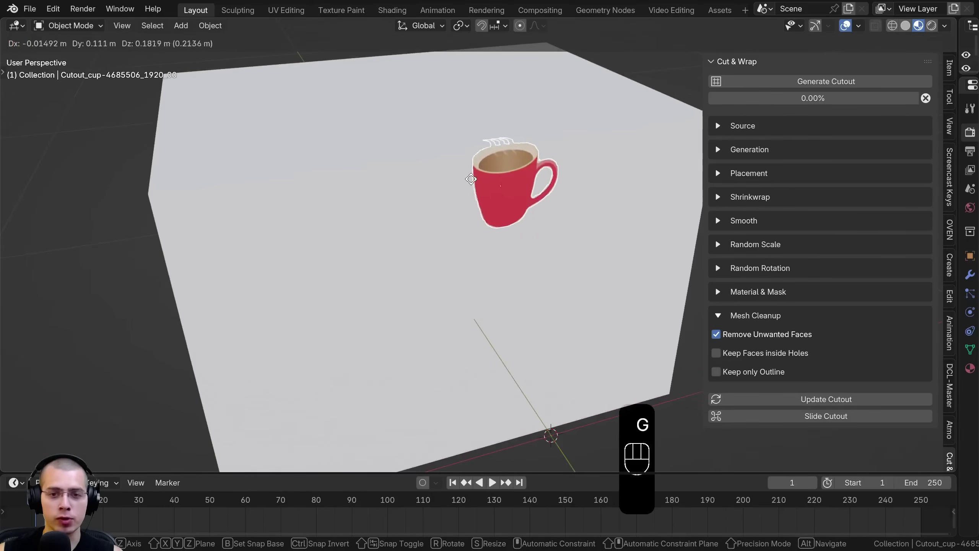
left_click(438, 132)
scroll(413, 245, "down", 3)
key("g")
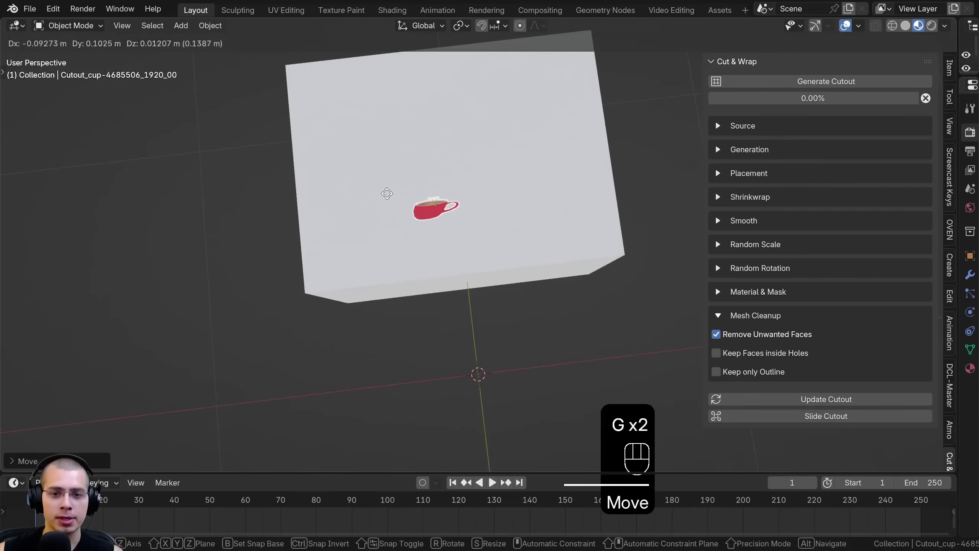
left_click(453, 174)
middle_click_drag(453, 174, 543, 209)
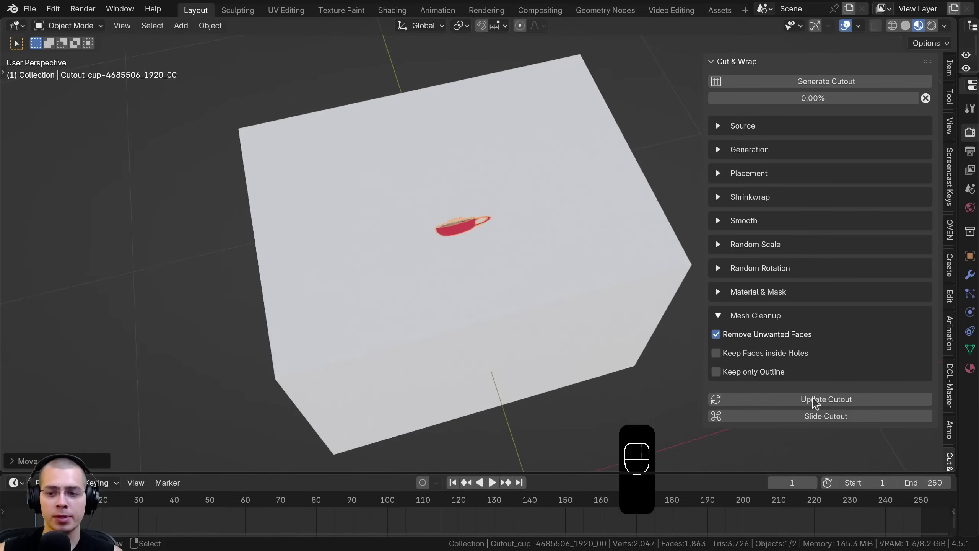
left_click(822, 398)
middle_click_drag(646, 270, 507, 280)
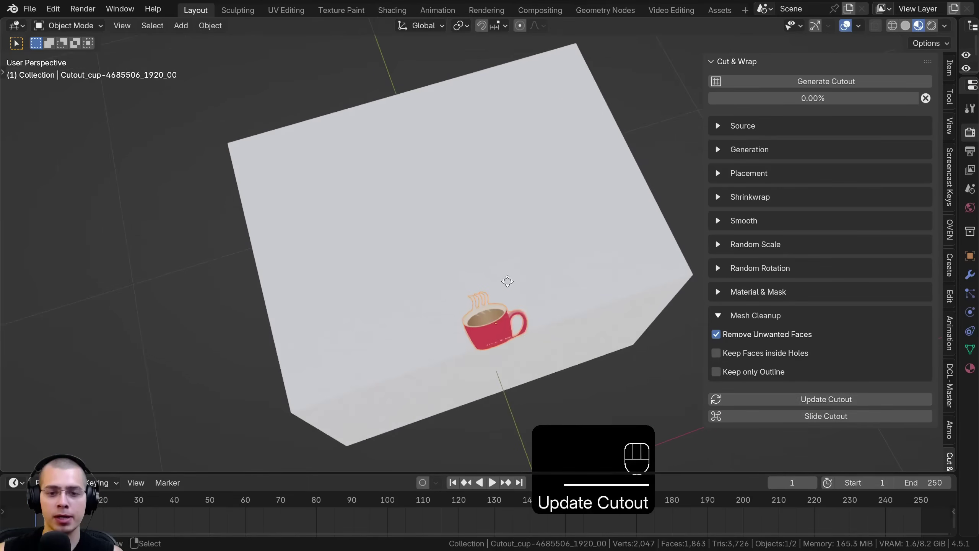
- Reposition the updated cup cutout from the cube's front edge toward the middle of its top face
key("g")
left_click(495, 242)
middle_click_drag(376, 251, 444, 221)
key("g")
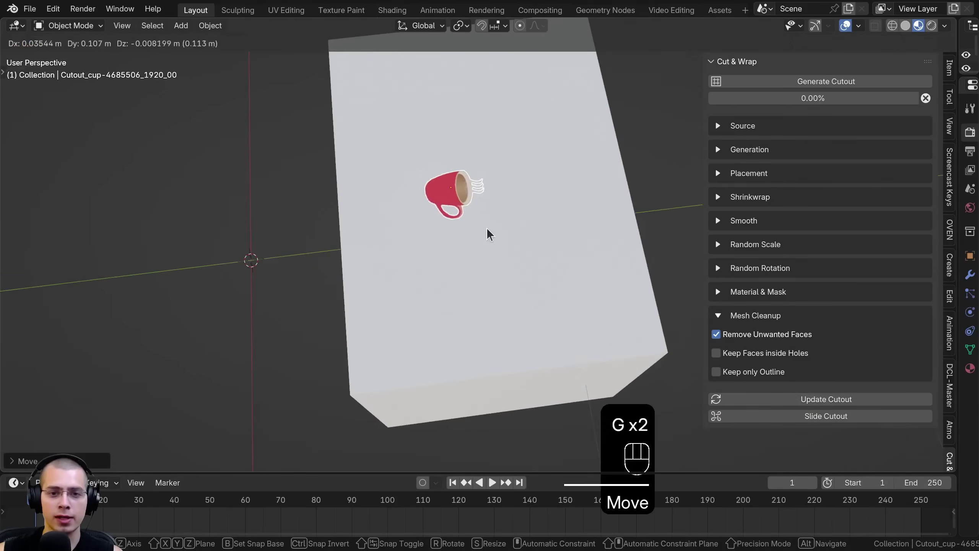
left_click(493, 241)
- Lower the cup cutout about 0.05 m along global Z and slide it across the cube's top face with Slide Cutout
middle_click_drag(494, 241, 539, 237)
middle_click_drag(540, 238, 497, 208, "shift")
key("g")
key("z")
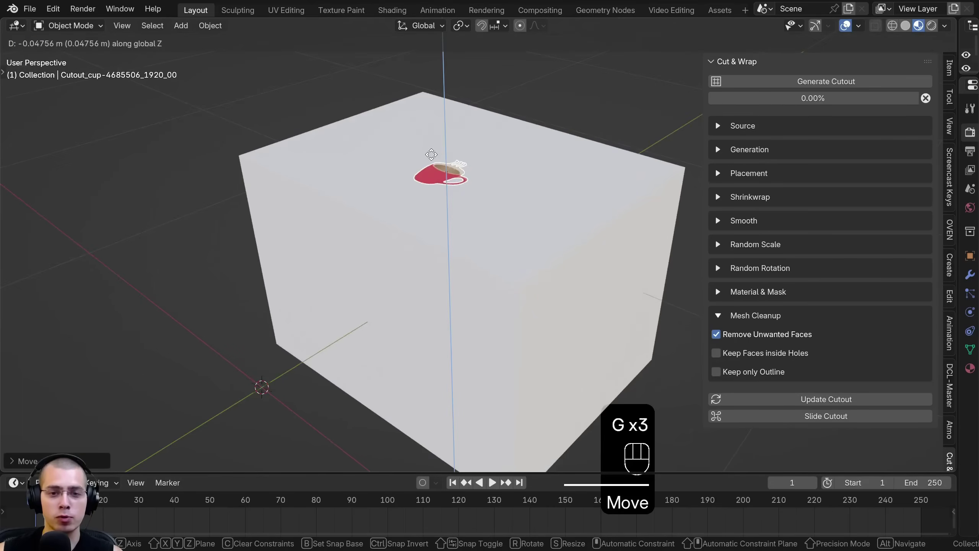
left_click(434, 155)
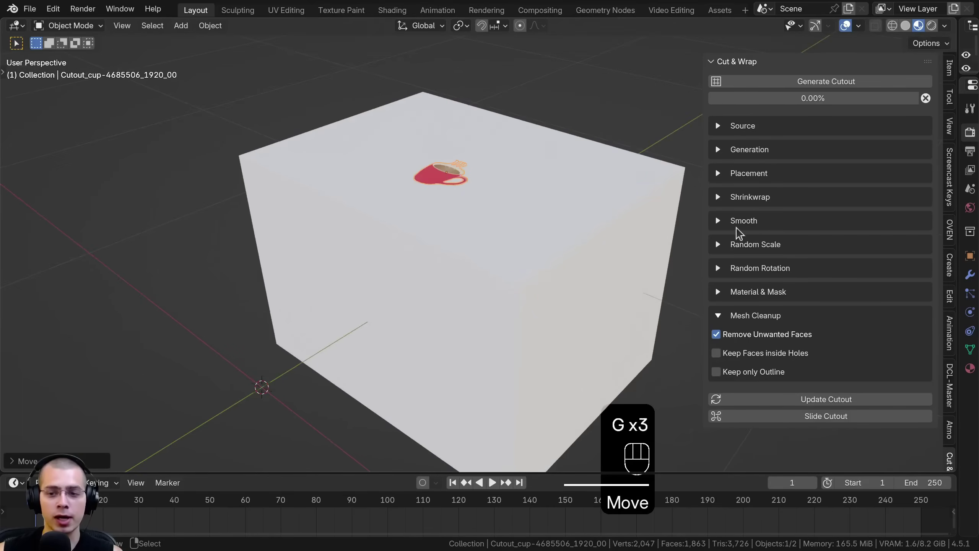
left_click(795, 421)
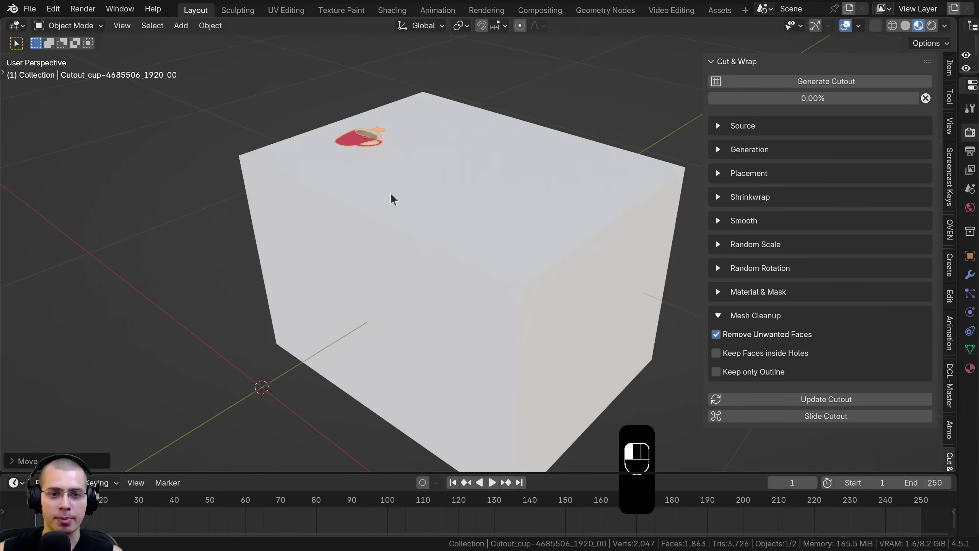
- Clear the selection and look over the Random Rotation and Random Scale settings of Cut & Wrap
key("a")
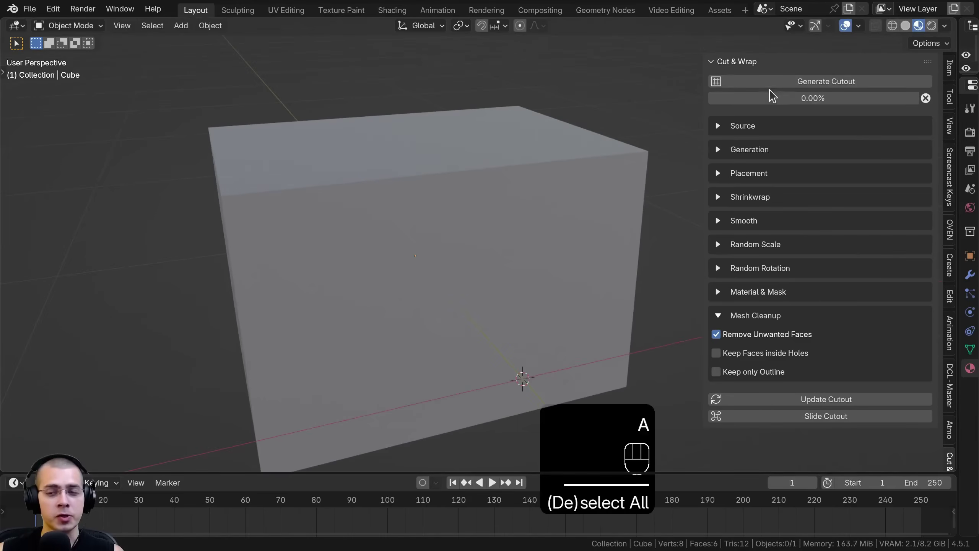
left_click(718, 268)
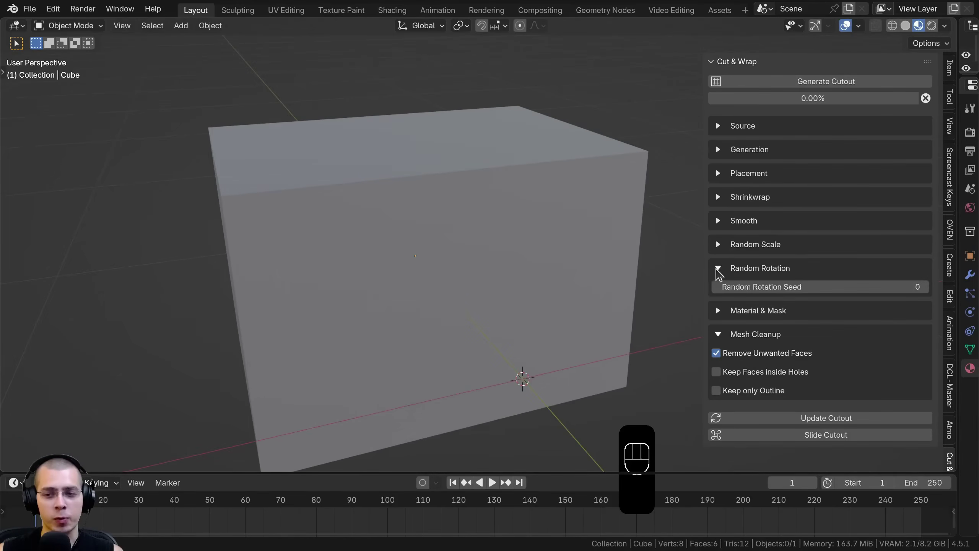
left_click(718, 268)
left_click(717, 245)
left_click(717, 244)
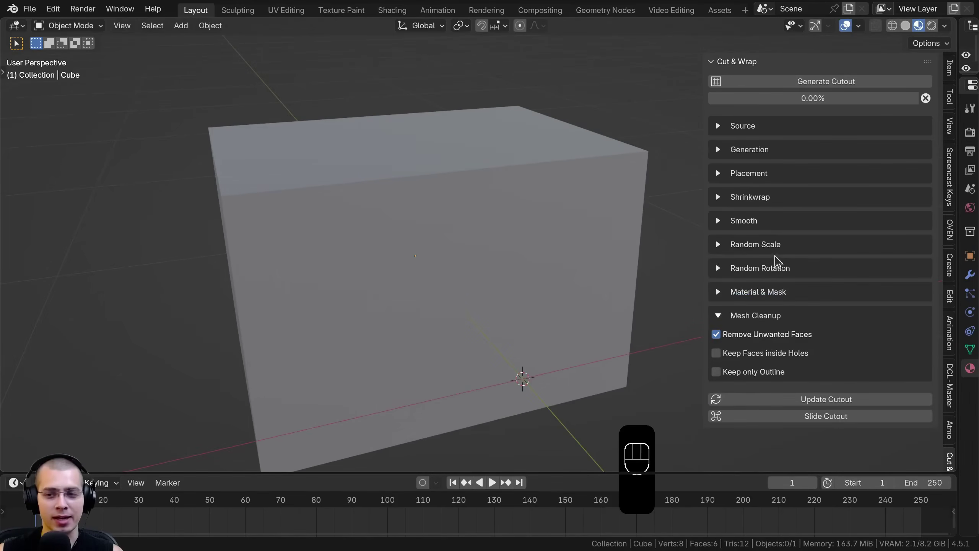
middle_click_drag(410, 92, 419, 165)
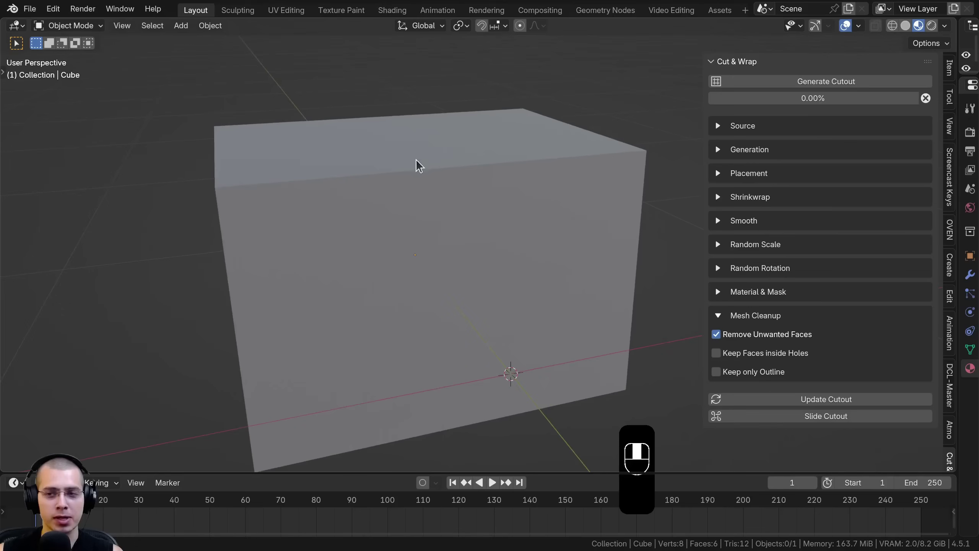
- Clear the source image file and set the source folder to Cut and Wrap/Cutouts/ on the desktop
left_click(718, 126)
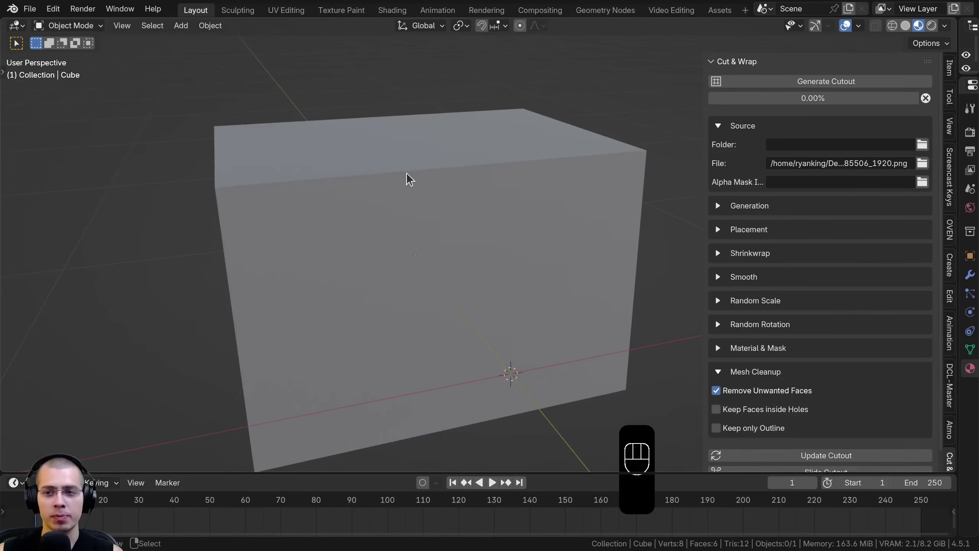
left_click(850, 163)
key("BackSpace")
left_click(742, 170)
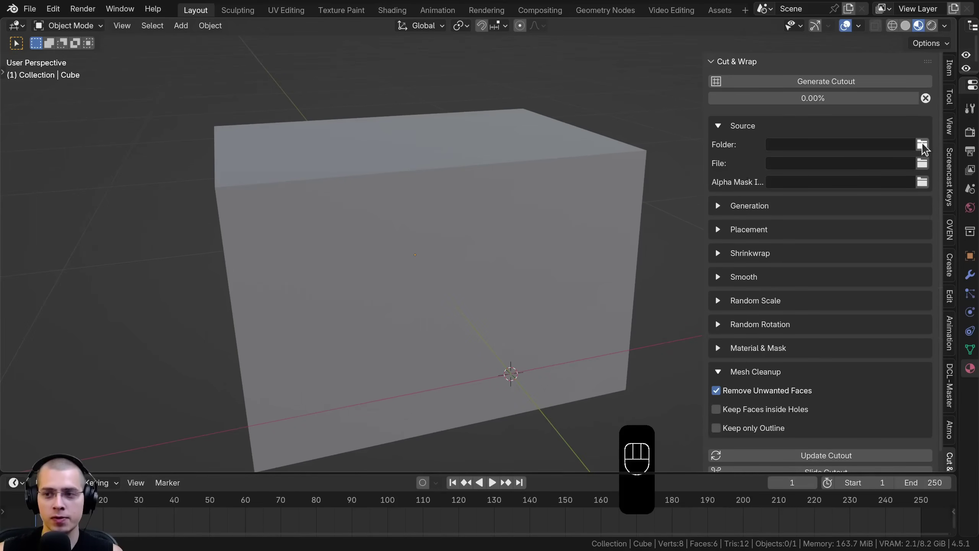
left_click(923, 145)
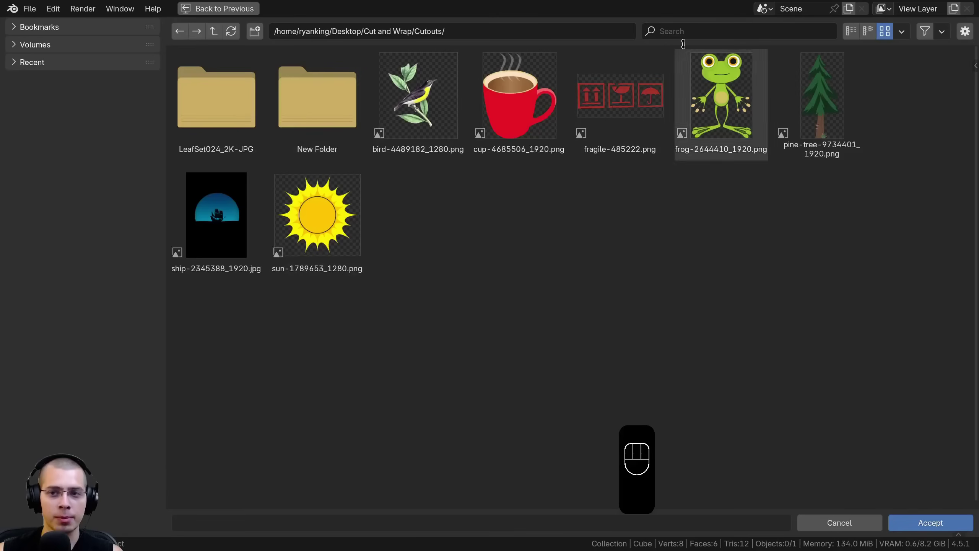
left_click(914, 525)
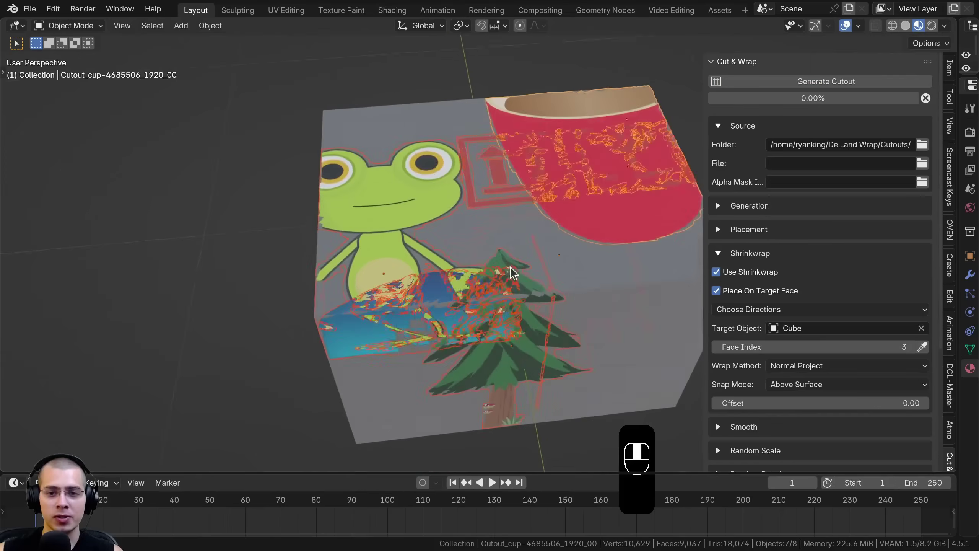
- Inspect the generated cutouts on the cube, set the random Max Scale to 0.43860, and randomize the selected cutouts' scale
middle_click_drag(510, 267, 505, 227)
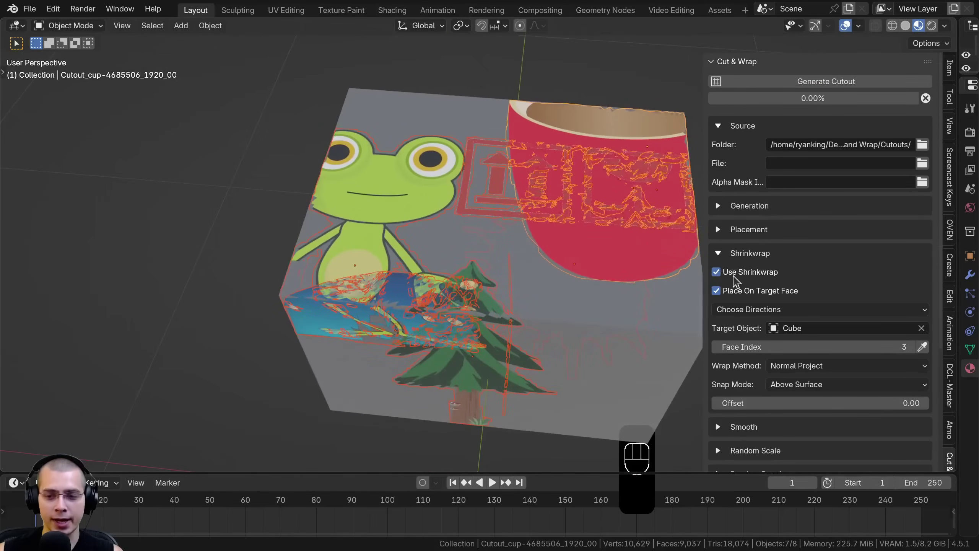
scroll(521, 166, "down", 2)
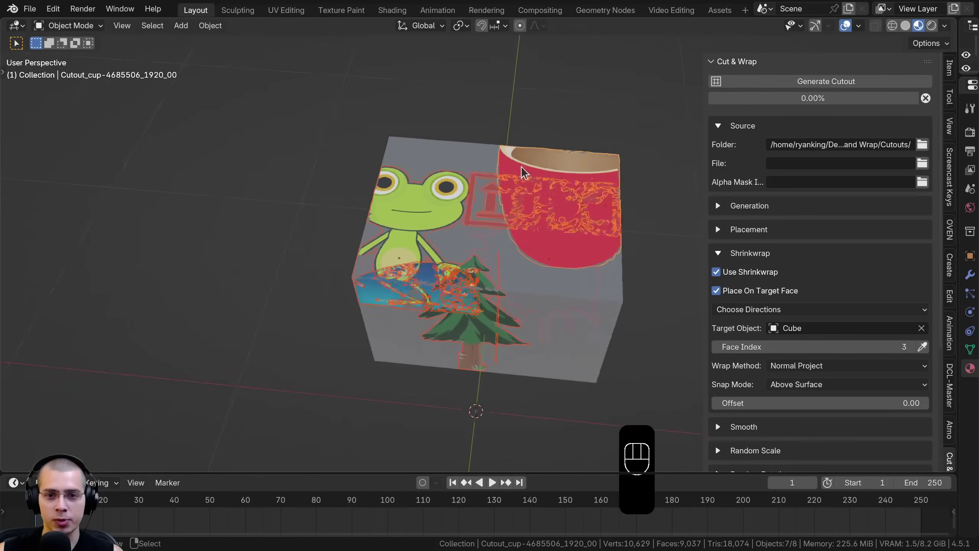
middle_click_drag(522, 167, 547, 174)
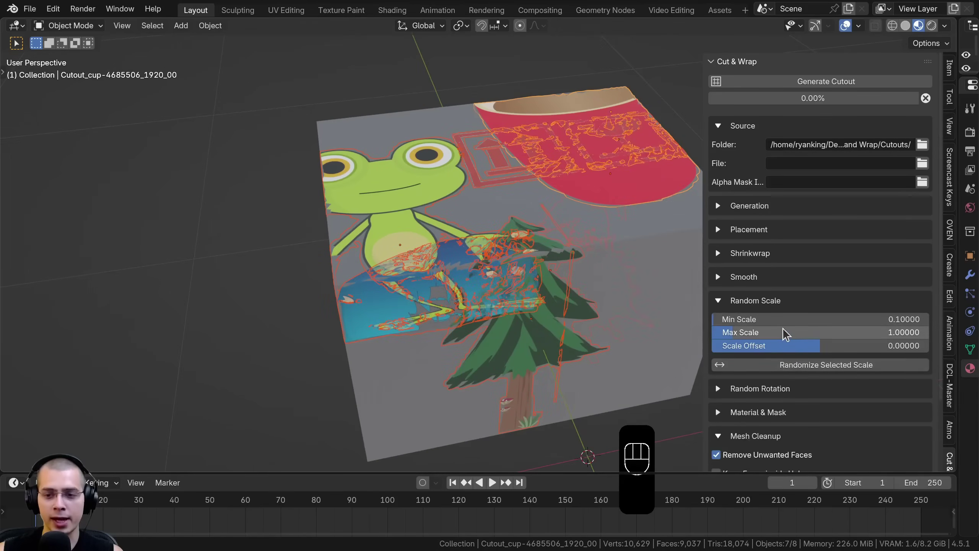
left_click_drag(783, 327, 763, 368)
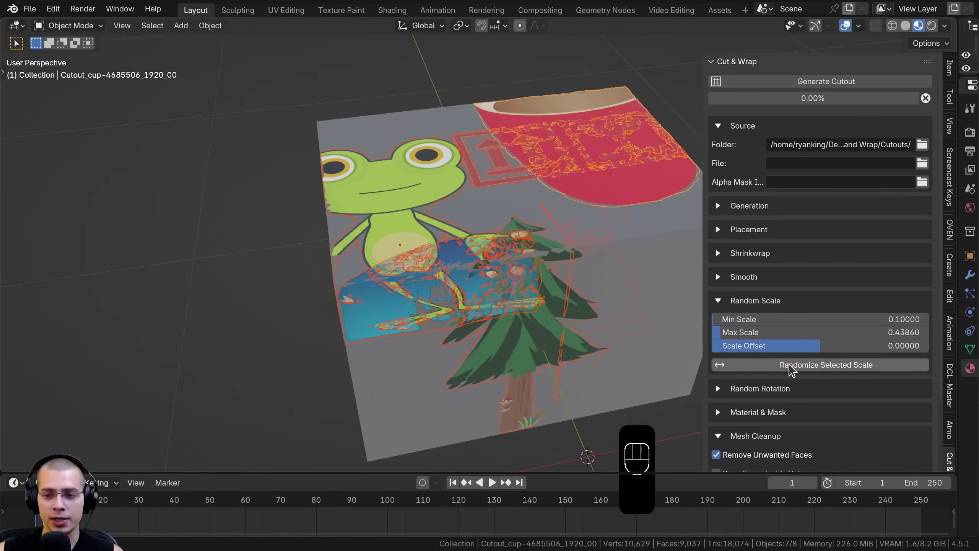
left_click(800, 364)
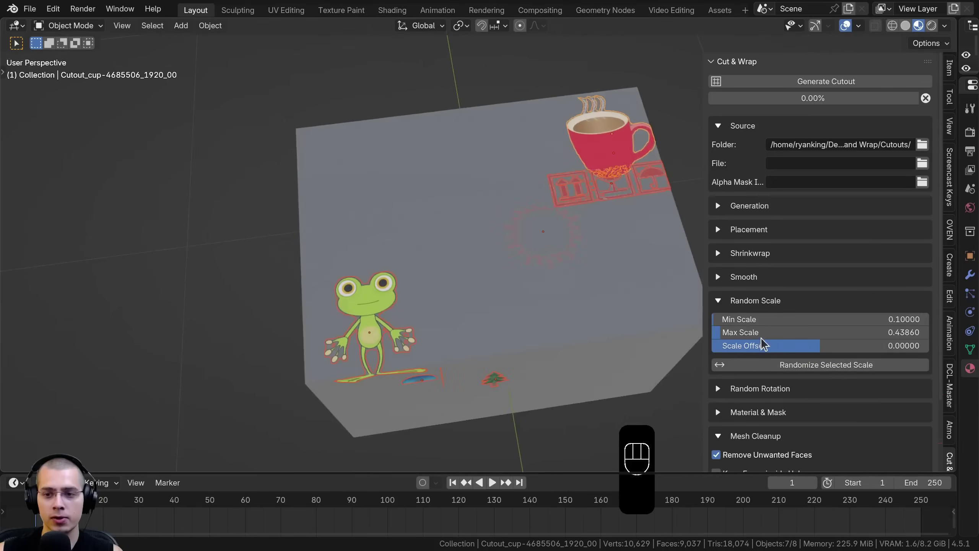
- Set Min Scale to 0.22281 and Max Scale to 0.25878, randomize the selected cutouts' scale again, and clear the selection
left_click_drag(761, 334, 775, 319, "shift")
left_click(806, 365)
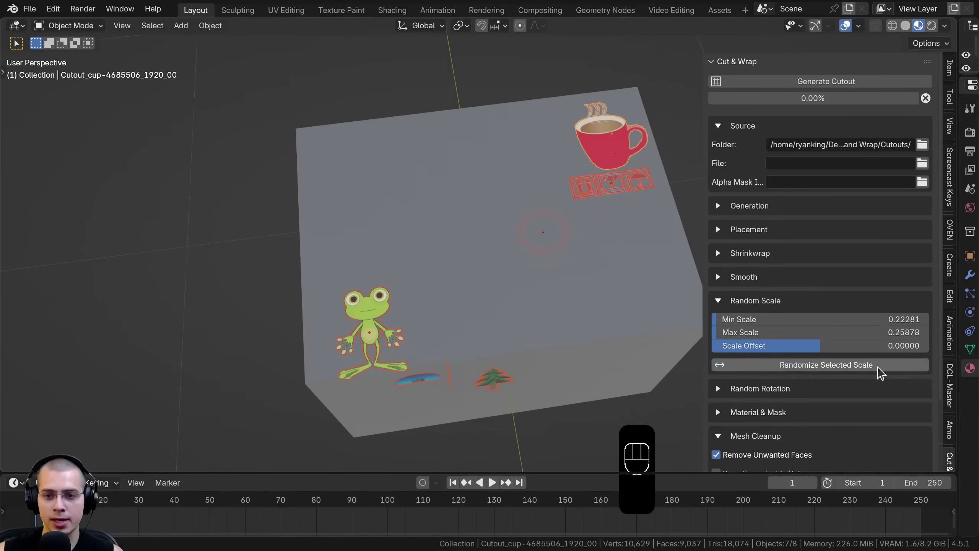
middle_click_drag(559, 376, 490, 269)
key("a")
middle_click_drag(543, 232, 813, 284)
- Try a Random Rotation Seed of 3789 with no cutouts selected
scroll(727, 320, "down", 5)
left_click(724, 313)
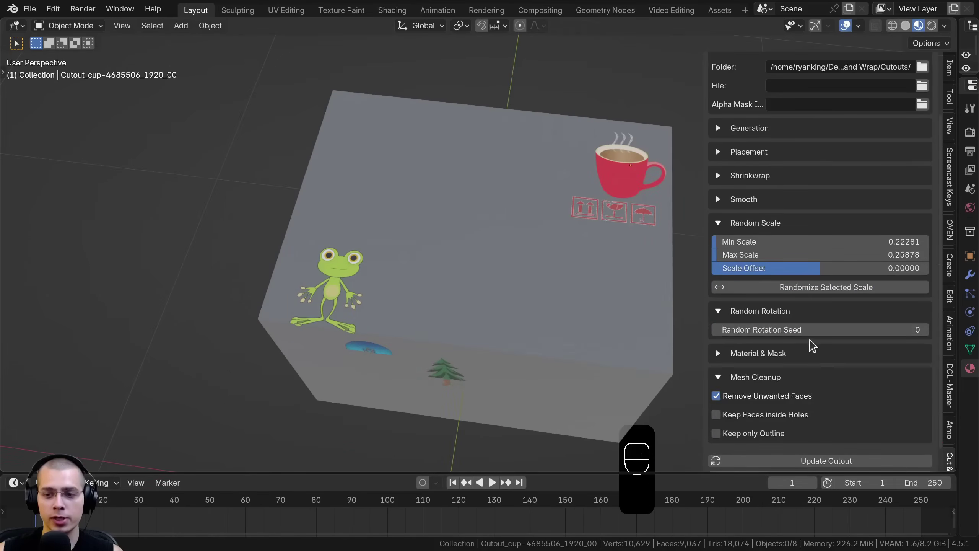
left_click_drag(725, 333, 794, 332)
middle_click_drag(553, 174, 565, 193)
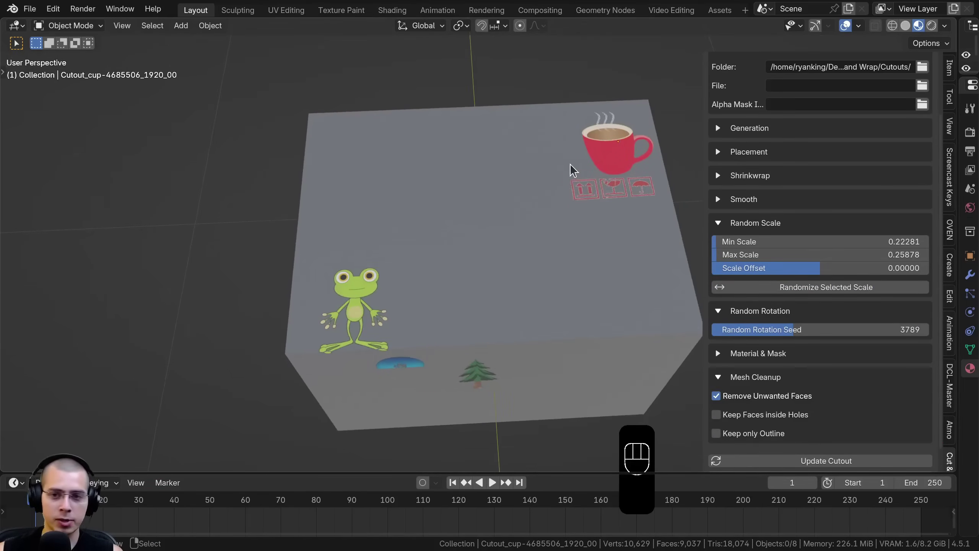
- Select all objects, set the Random Rotation Seed to 1859, and clear the selection to check the cutouts
key("a")
left_click_drag(780, 330, 751, 330)
key("a")
key("a")
left_click(374, 318)
key("a")
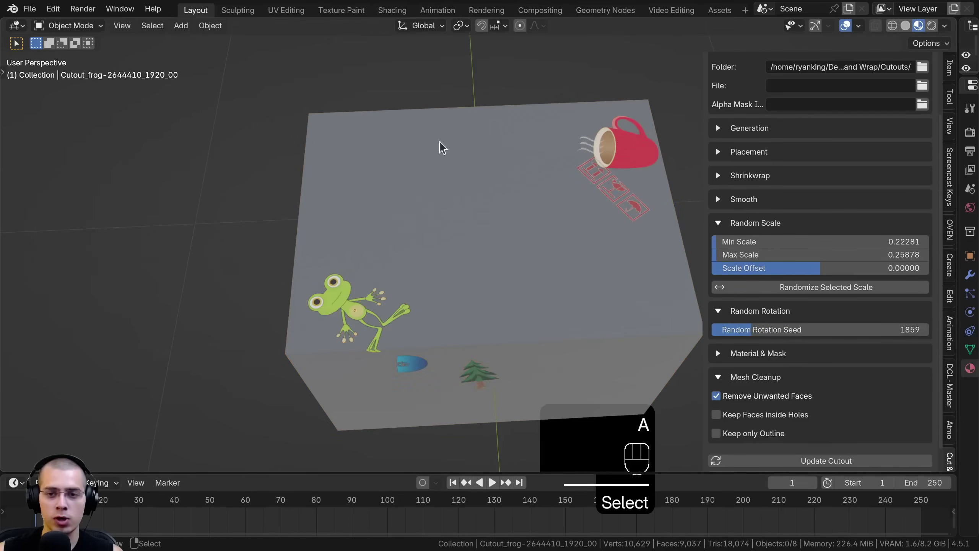
- Reselect all objects, set the Random Rotation Seed to 2280, and check the cutouts on the cube's faces
key("a")
key("a")
key("a")
left_click_drag(753, 330, 774, 330)
middle_click_drag(450, 354, 524, 268)
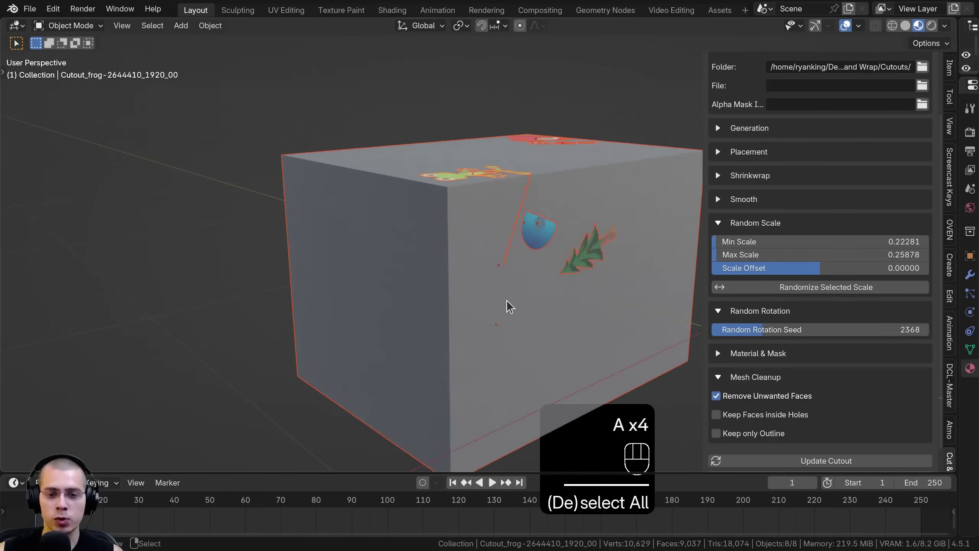
middle_click_drag(507, 301, 519, 356)
middle_click_drag(347, 156, 315, 150, "shift")
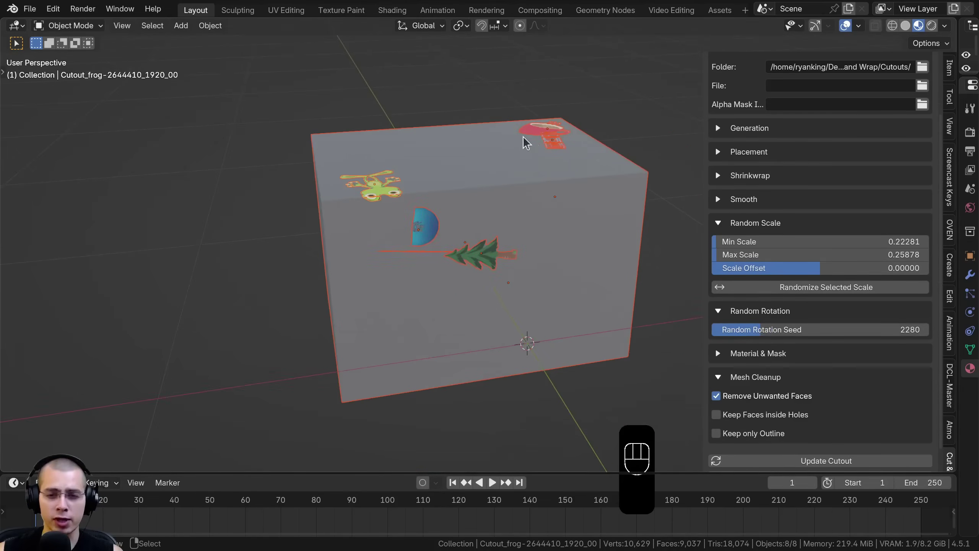
- Set the Random Rotation Seed to 2298 for the selected objects and inspect the cube from several angles
middle_click_drag(525, 142, 523, 97)
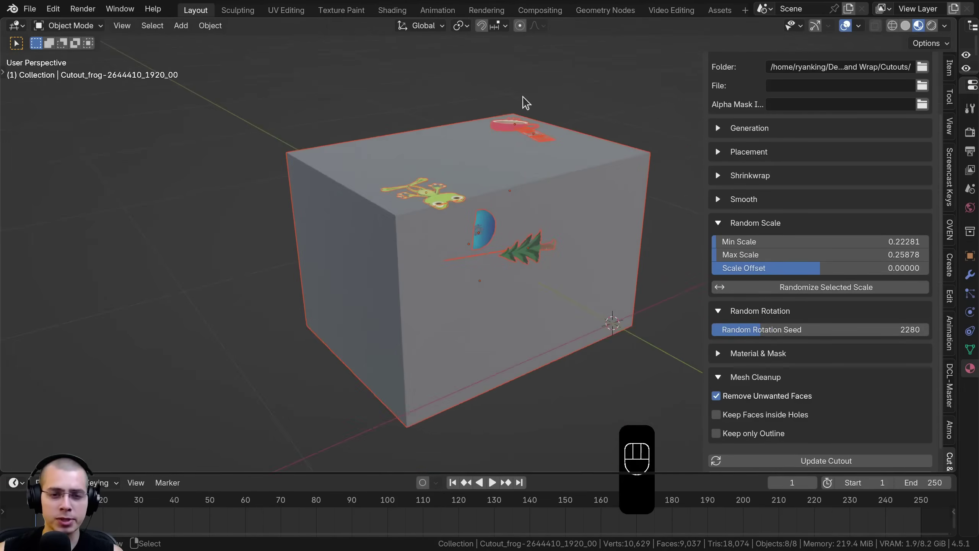
scroll(517, 97, "up", 1)
middle_click_drag(456, 120, 536, 110)
left_click_drag(781, 331, 782, 330)
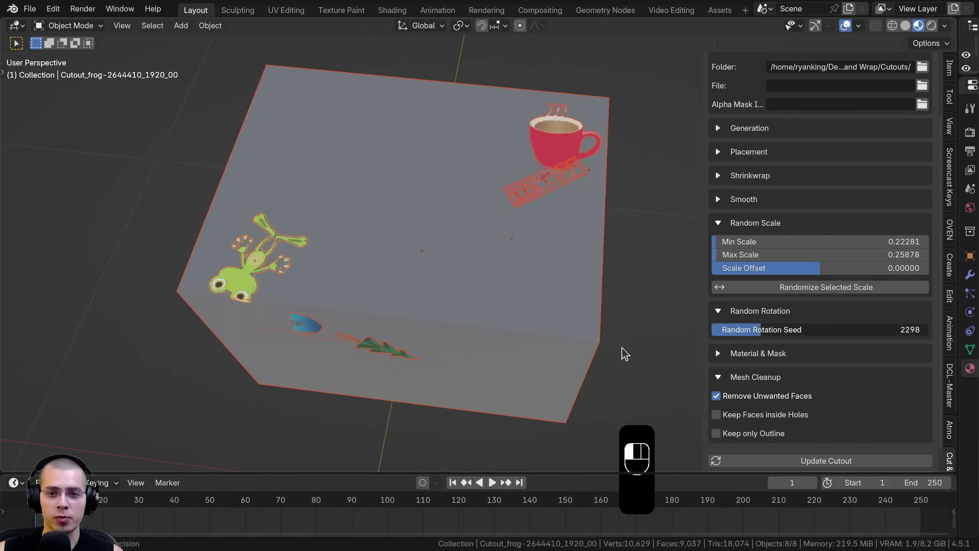
middle_click_drag(578, 357, 272, 269)
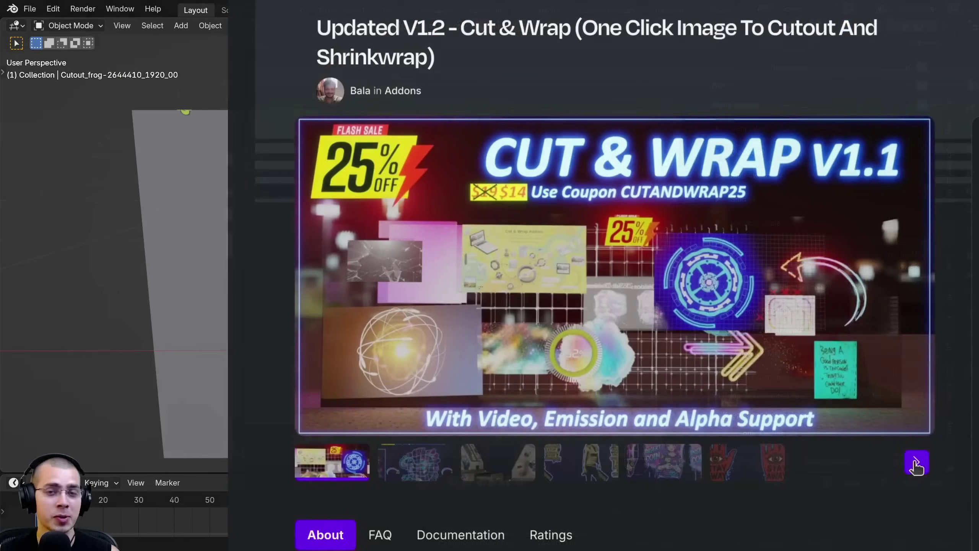
- Browse the preview images on the Cut & Wrap product page in the web browser
left_click(916, 463)
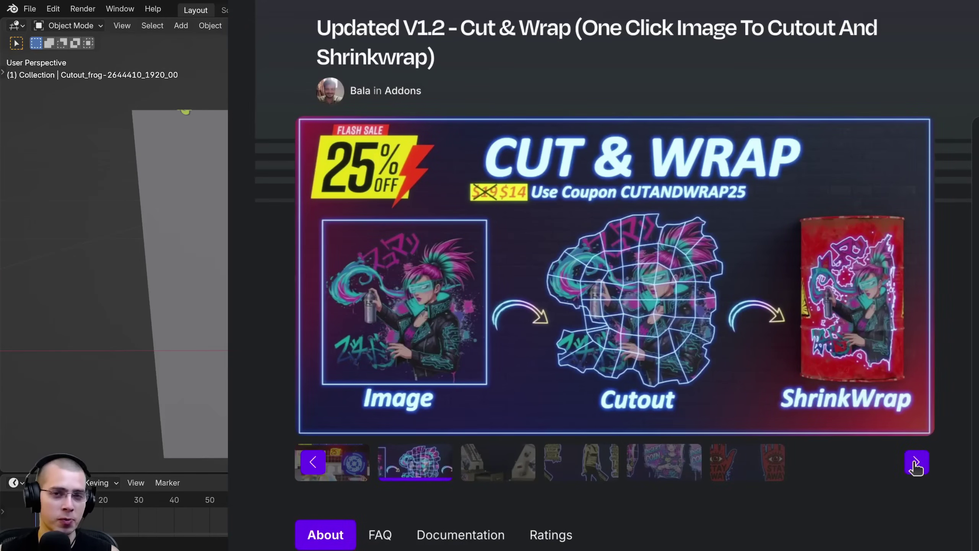
left_click(916, 463)
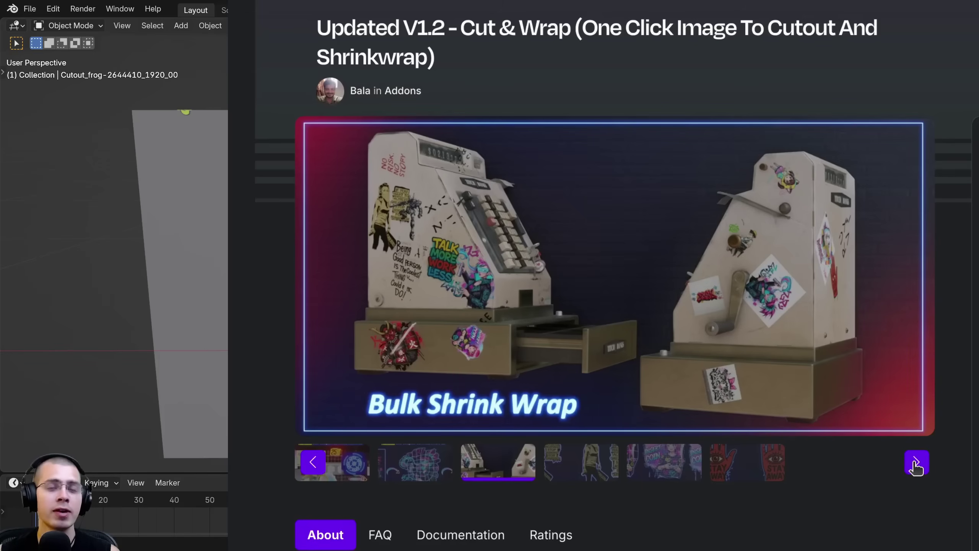
left_click(917, 463)
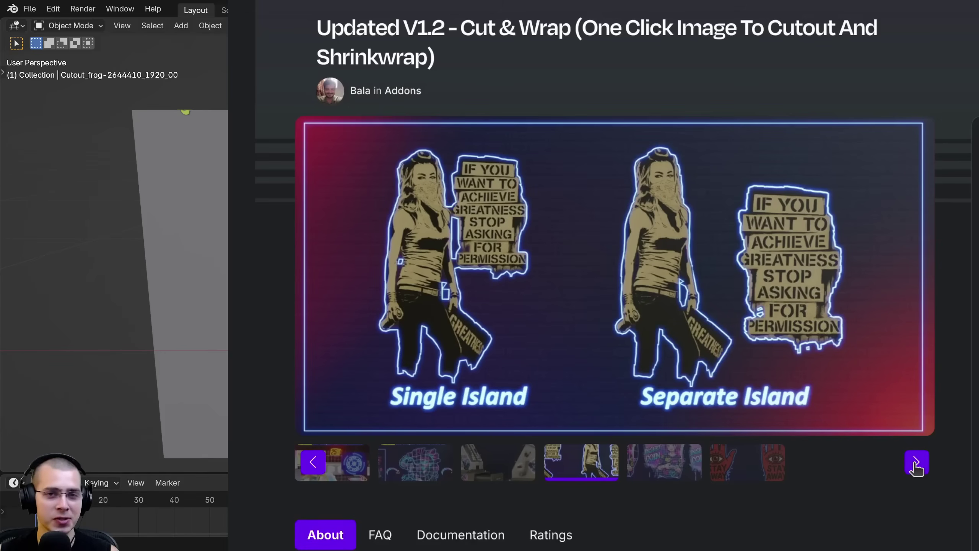
left_click(916, 463)
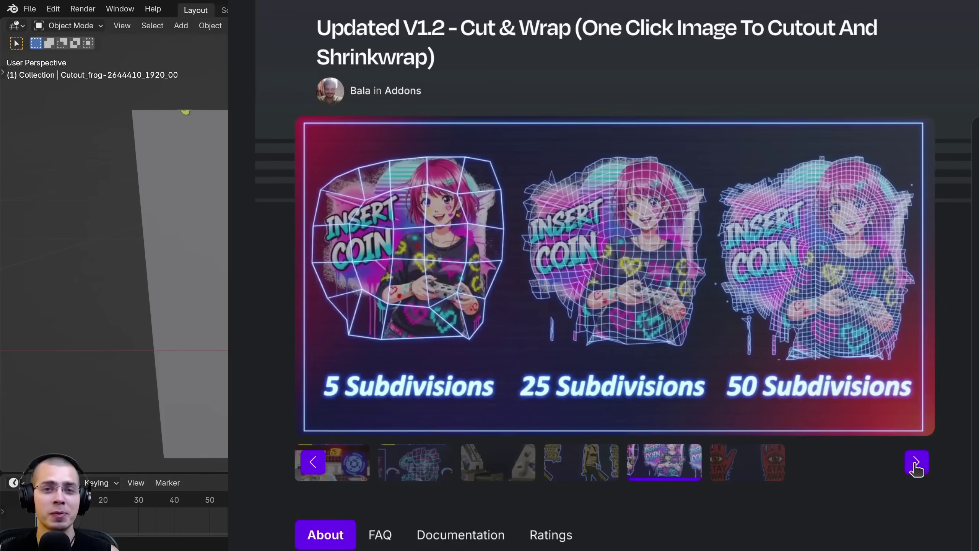